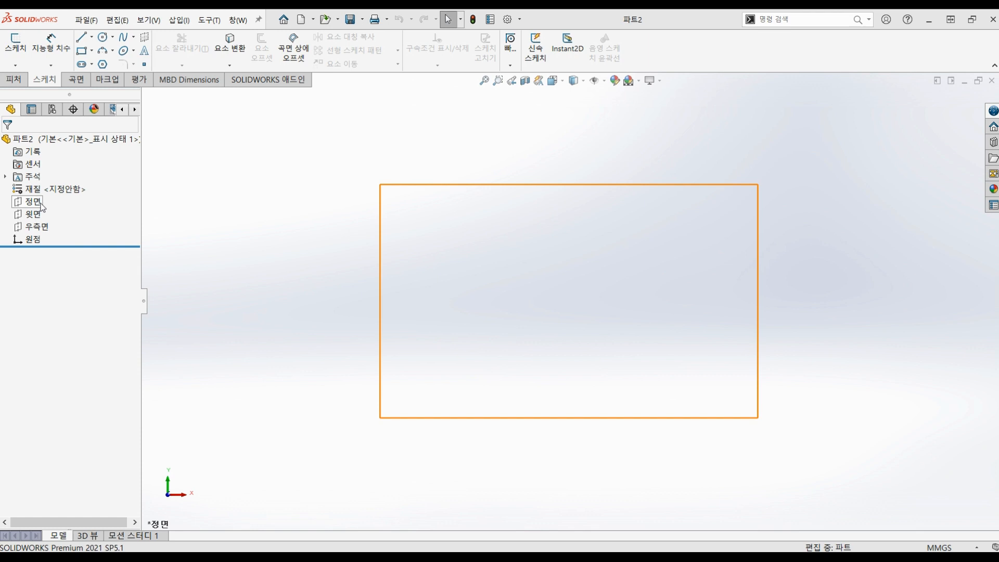
# Step: Start a new sketch on the front plane (정면) and clear the plane selection
pyautogui.click(40, 205)
pyautogui.click(36, 214)
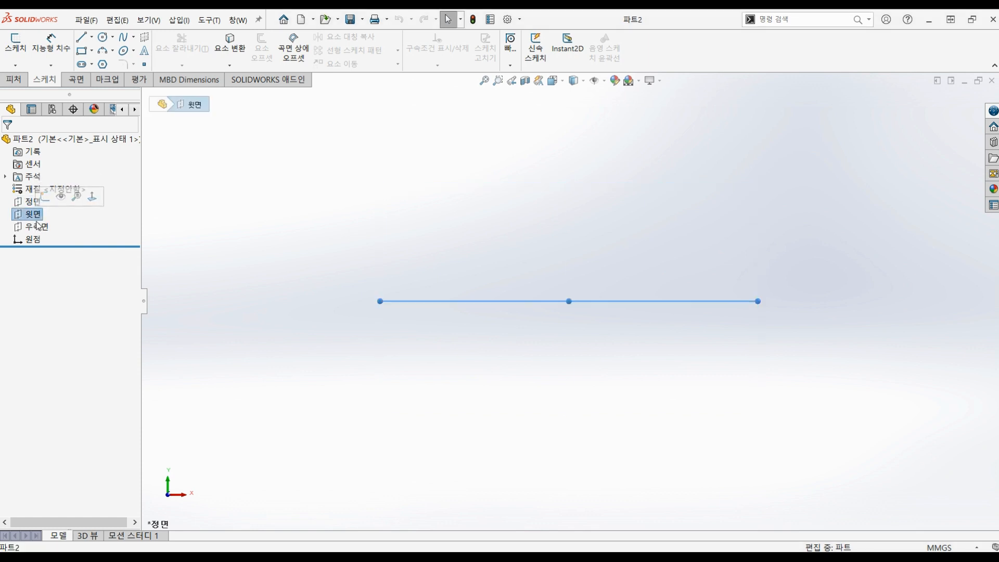
pyautogui.click(36, 227)
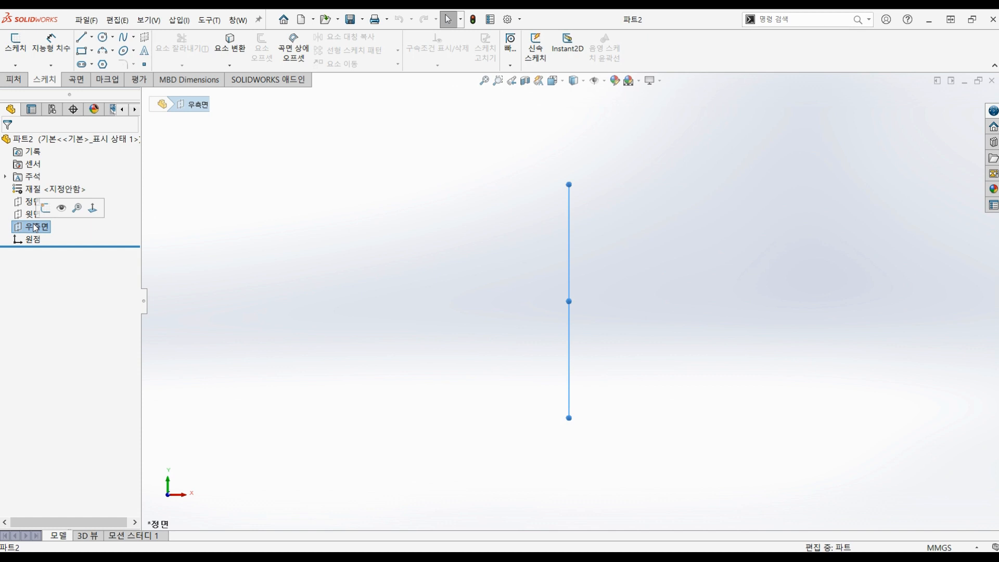
pyautogui.click(30, 204)
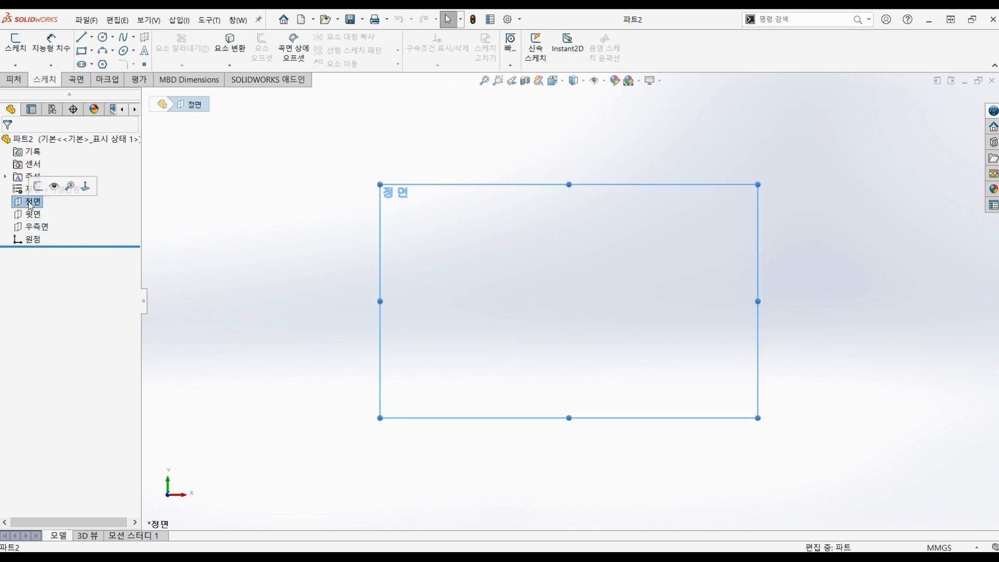
pyautogui.click(15, 82)
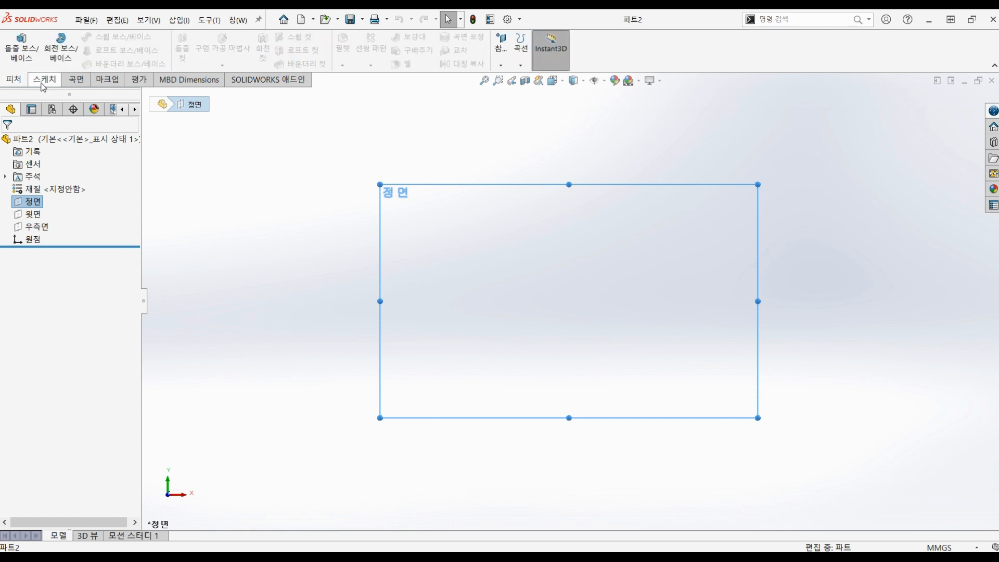
pyautogui.click(44, 84)
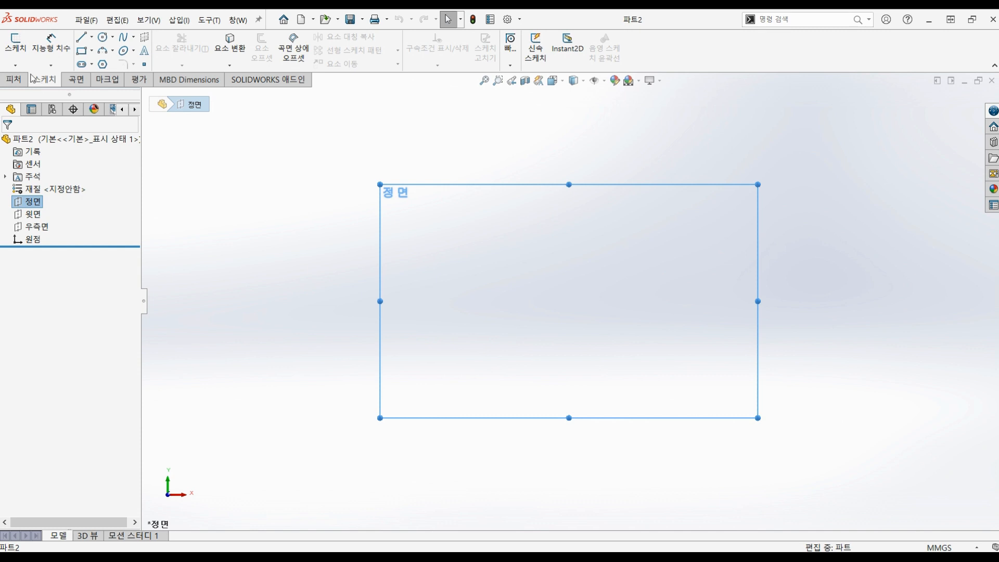
pyautogui.click(14, 51)
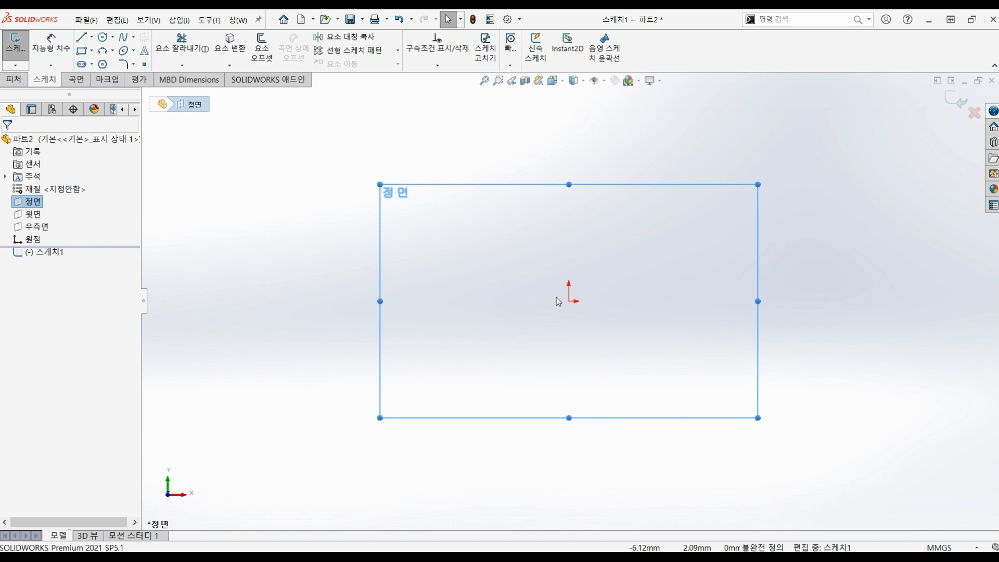
pyautogui.click(955, 103)
pyautogui.press('Escape')
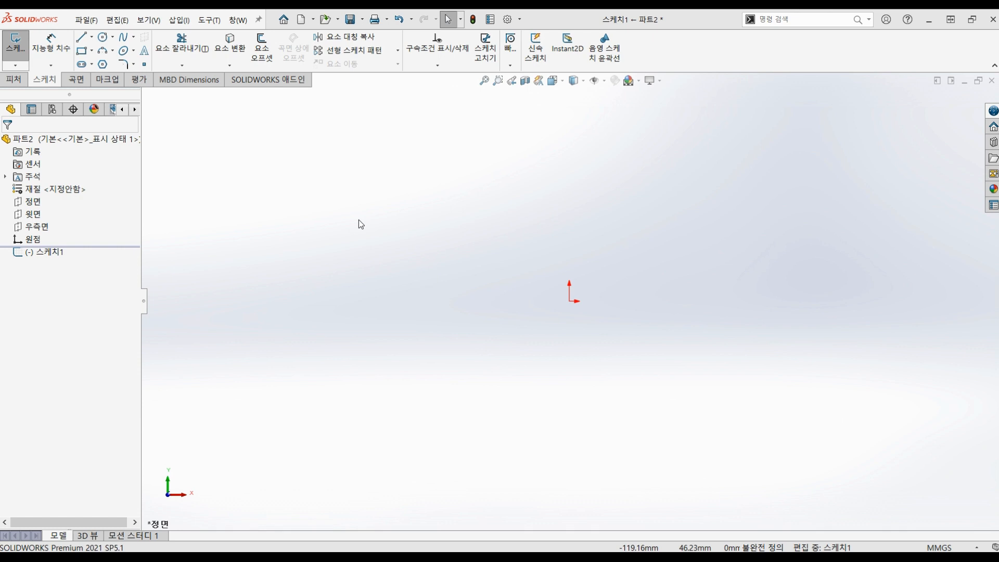
# Step: Sketch a single line above the origin, rising gently from left to right, and end the Line tool
pyautogui.click(83, 39)
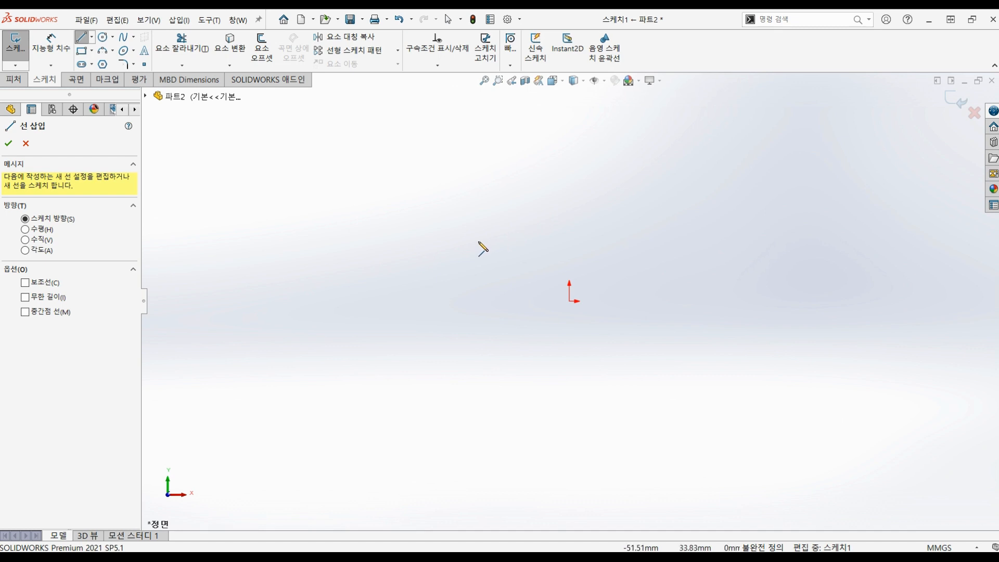
pyautogui.click(436, 242)
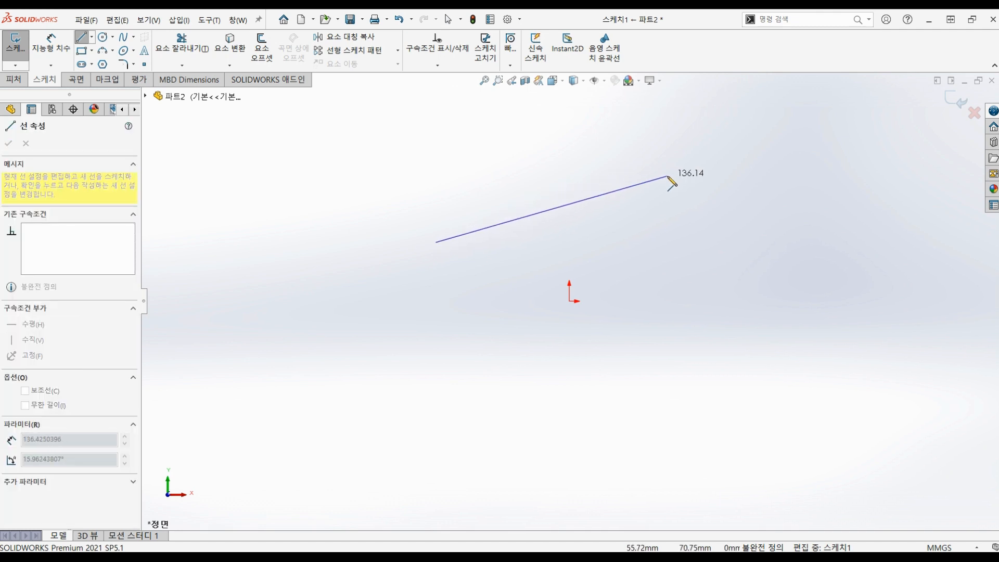
pyautogui.click(695, 204)
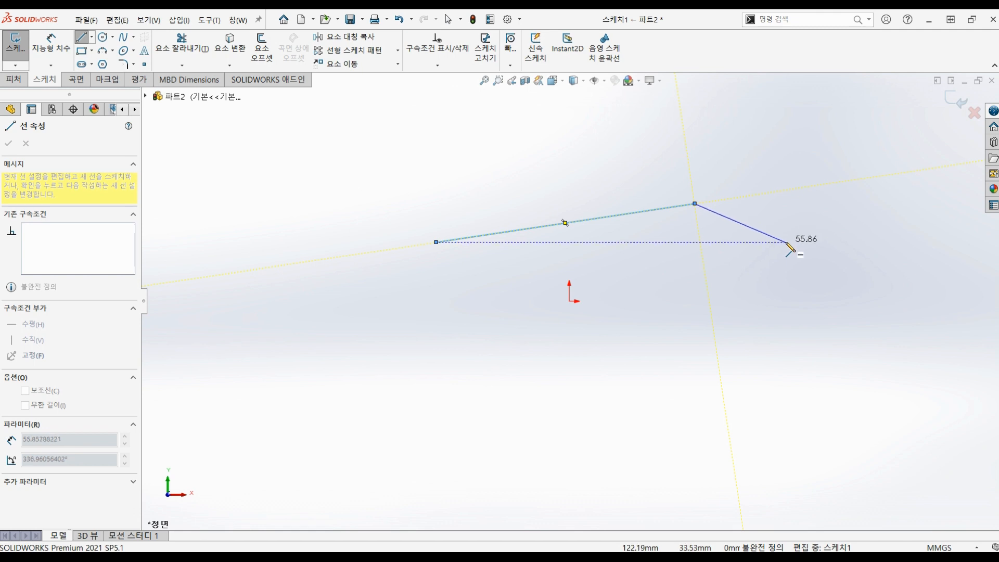
pyautogui.press('Escape')
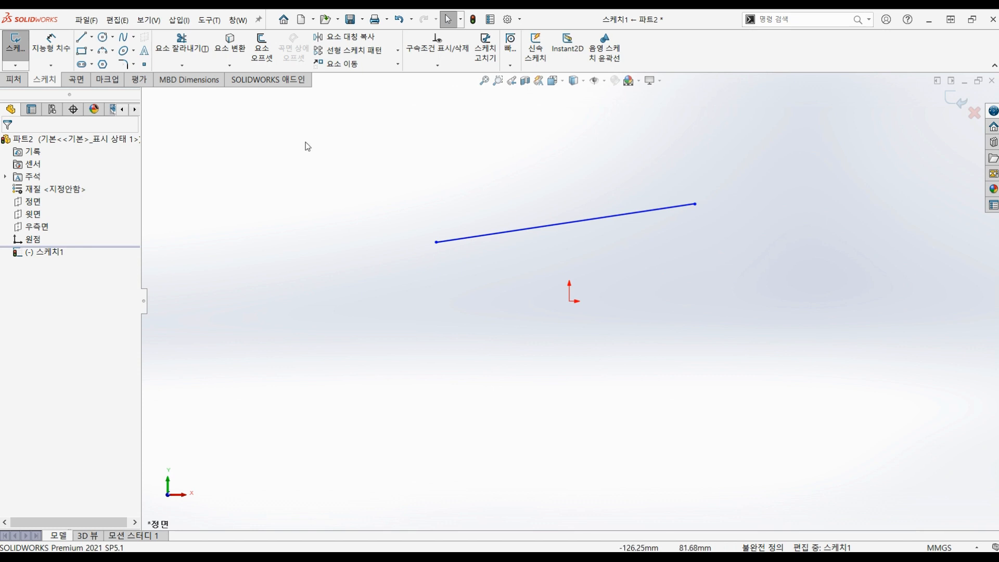
# Step: Sketch a connected zigzag of five line segments below the origin, the first three about 71, 76 and 69 mm long
pyautogui.click(82, 39)
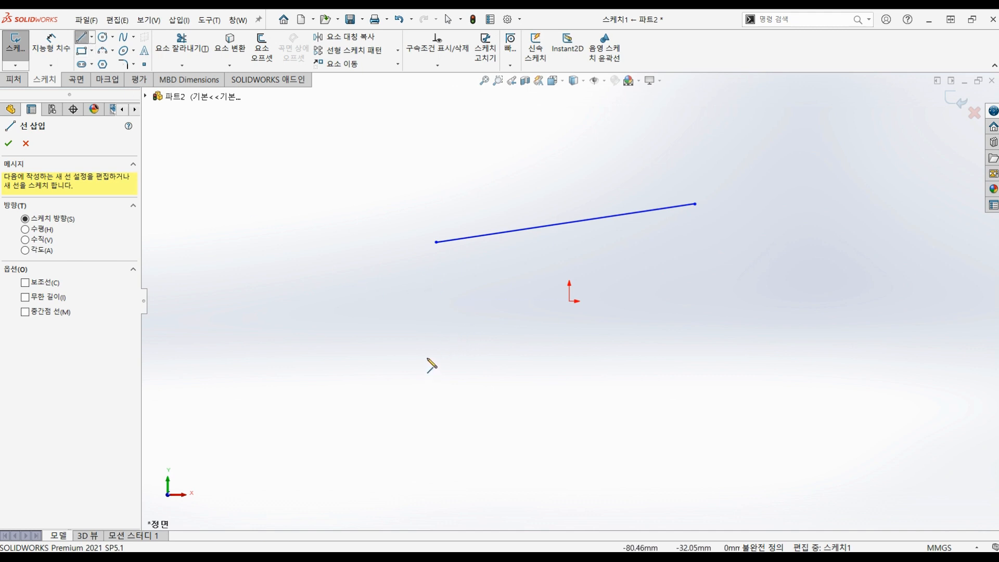
pyautogui.click(376, 380)
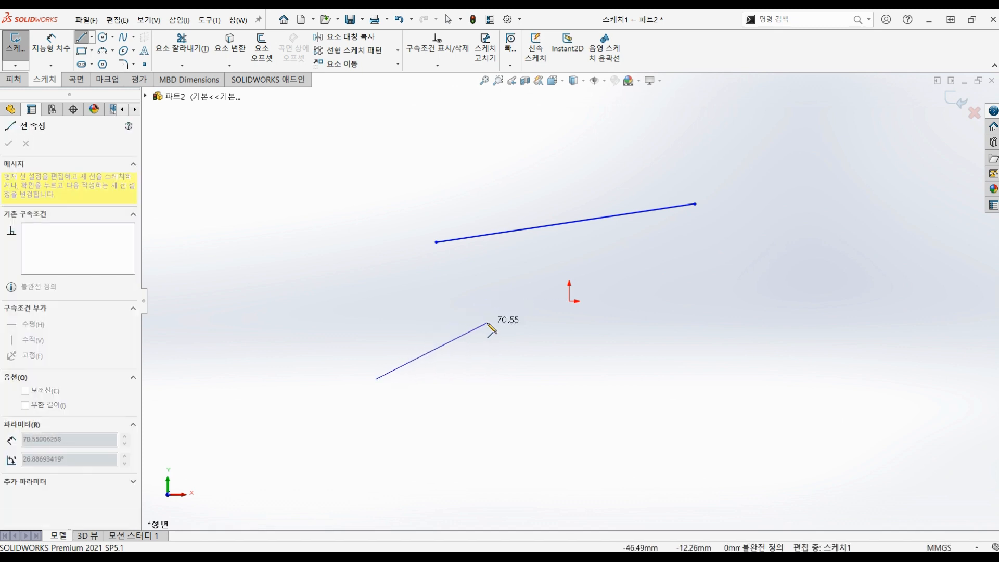
pyautogui.click(488, 324)
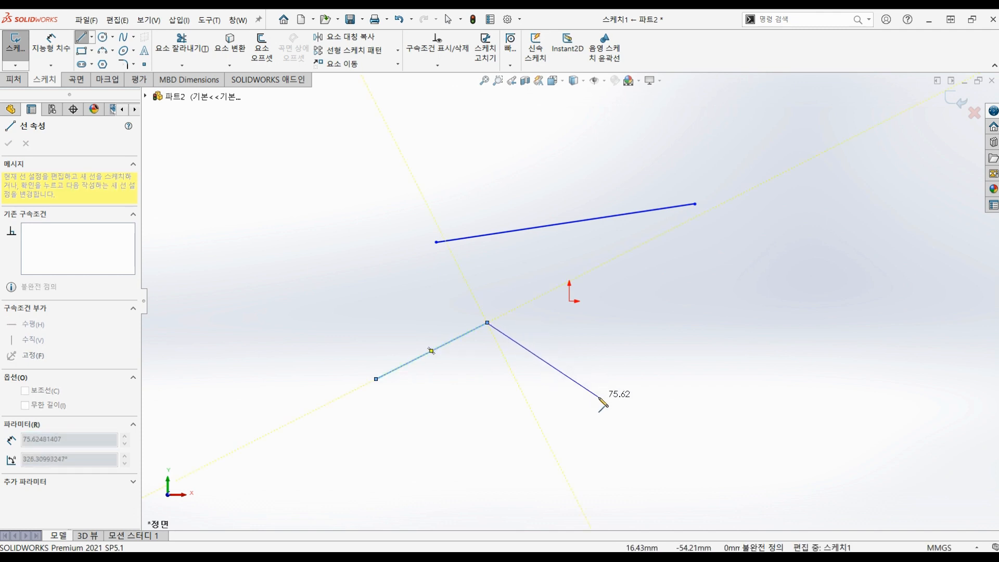
pyautogui.click(599, 397)
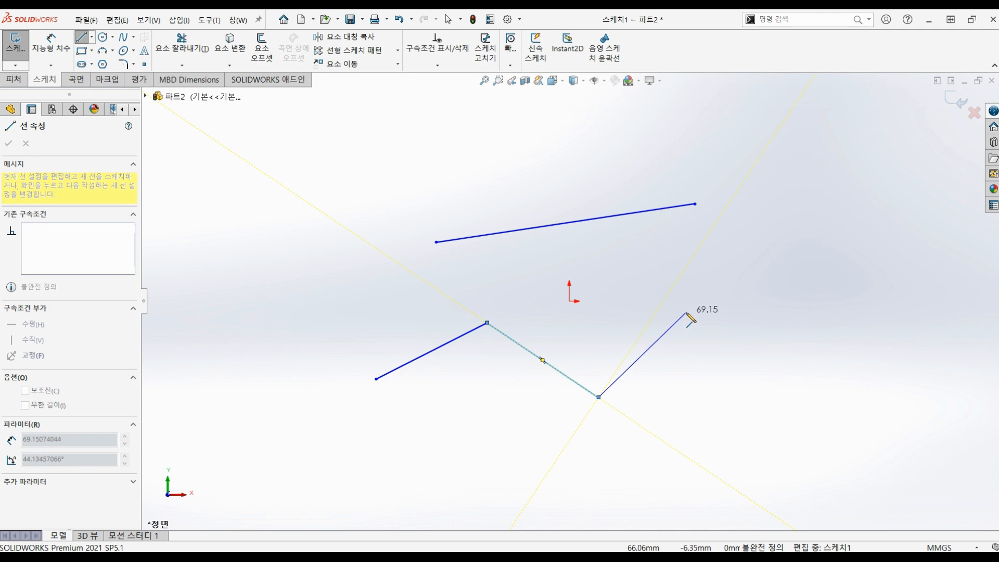
pyautogui.click(687, 312)
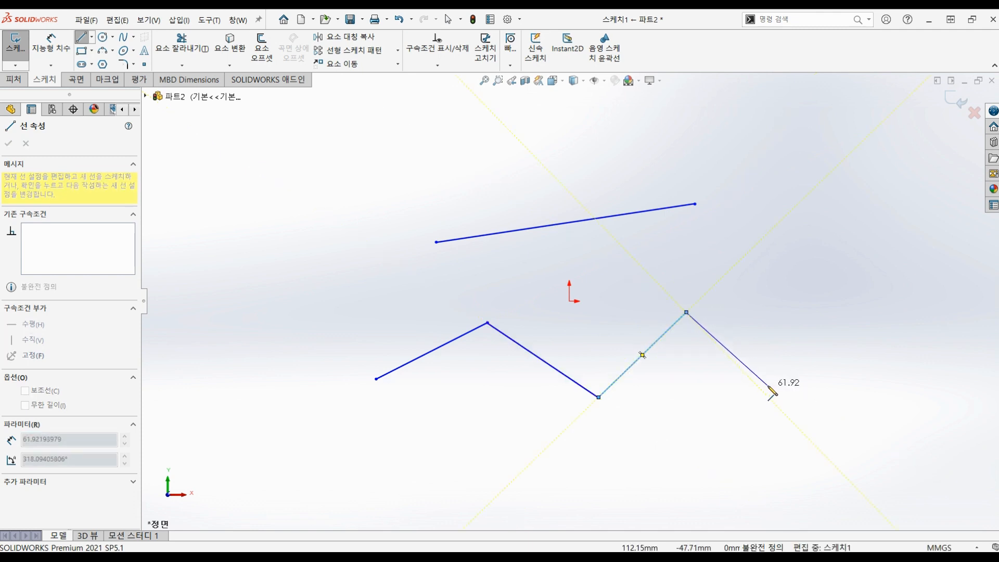
pyautogui.click(783, 379)
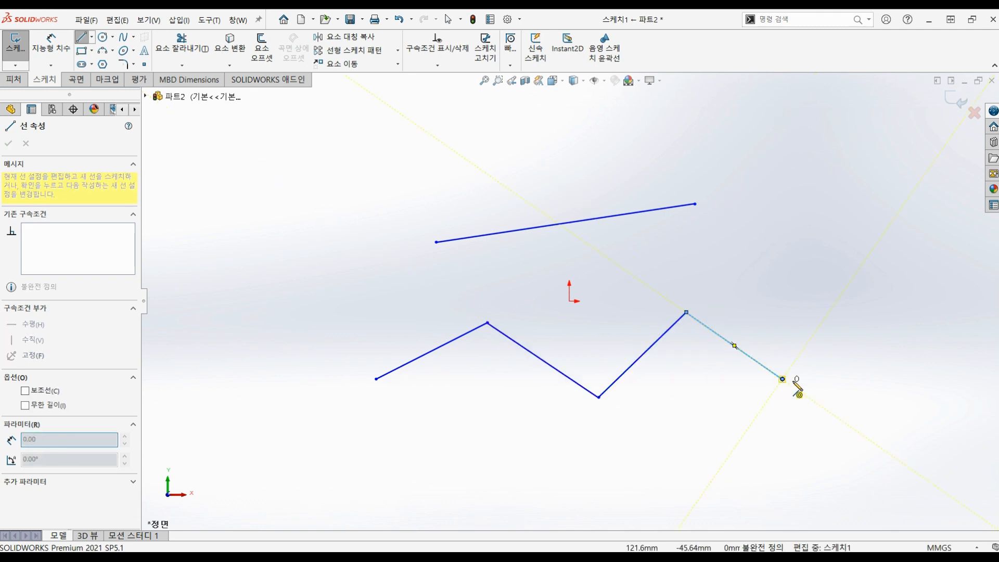
pyautogui.click(853, 312)
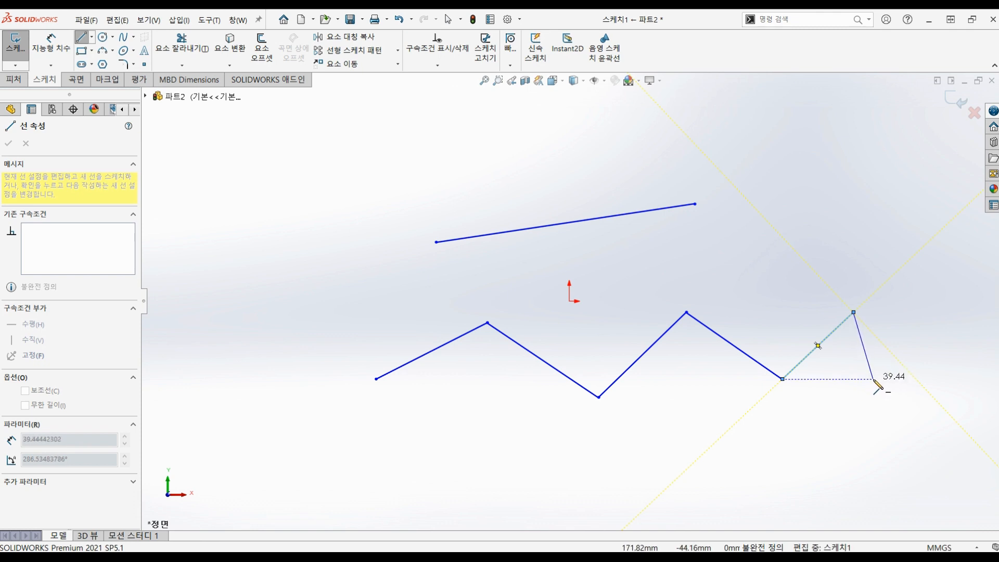
pyautogui.click(322, 151)
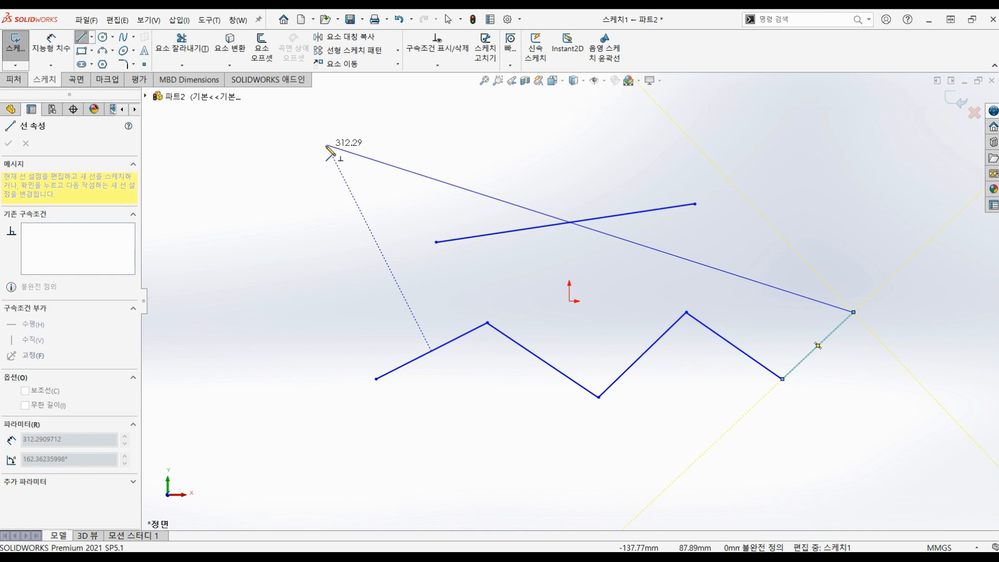
pyautogui.press('Escape')
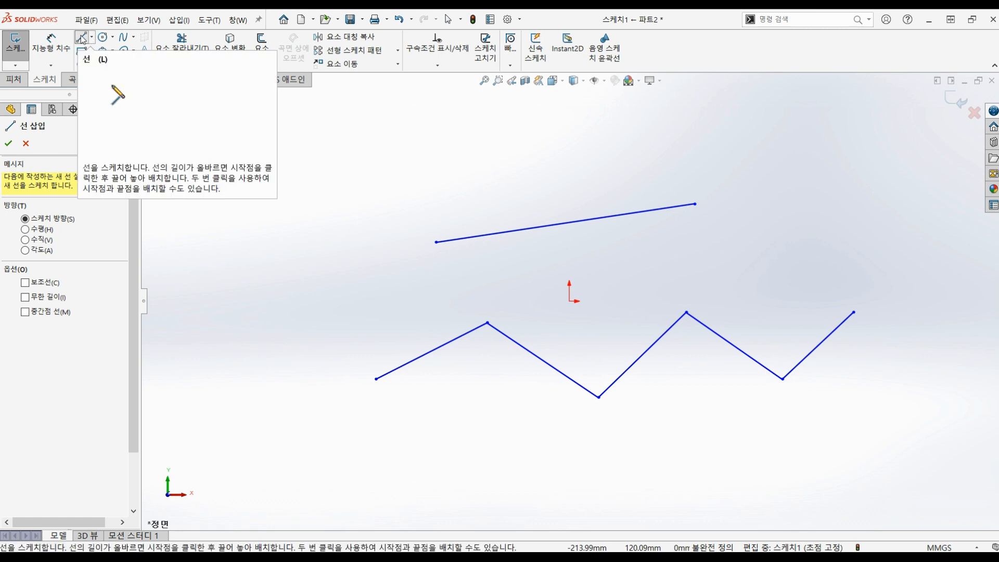
# Step: Sketch a second connected zigzag of four line segments above the single sloped line
pyautogui.click(311, 146)
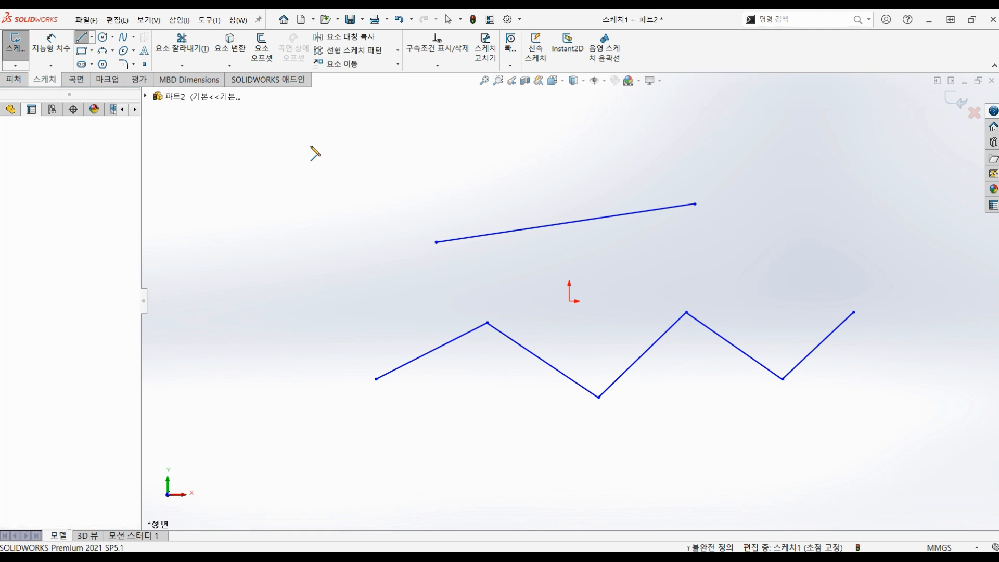
pyautogui.click(357, 203)
pyautogui.click(457, 146)
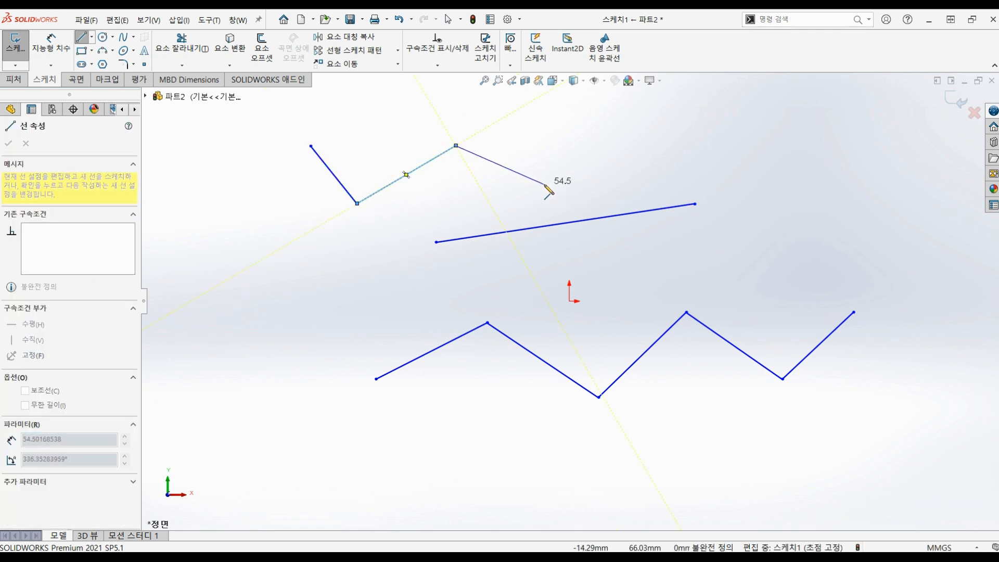
pyautogui.click(544, 184)
pyautogui.click(646, 137)
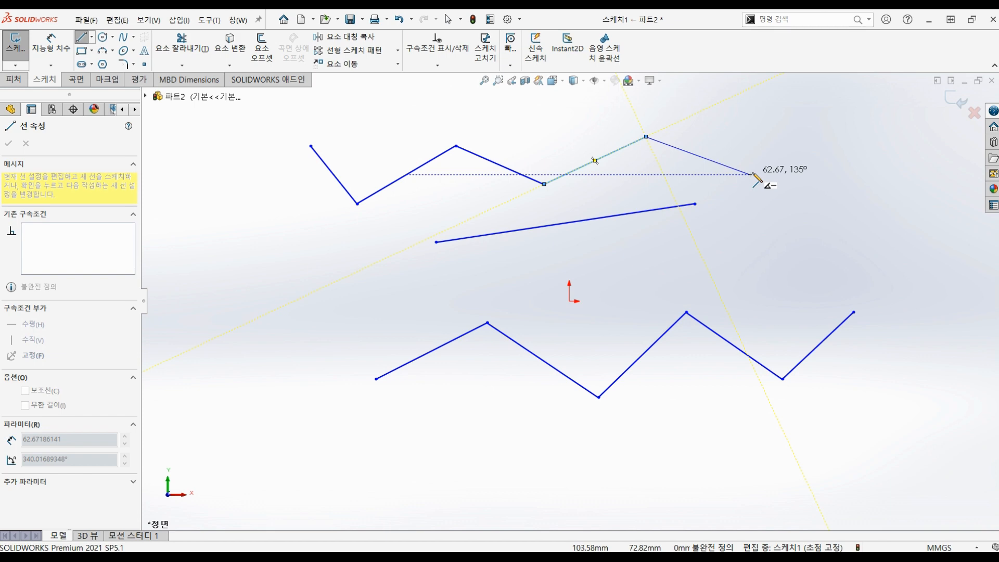
pyautogui.press('Escape')
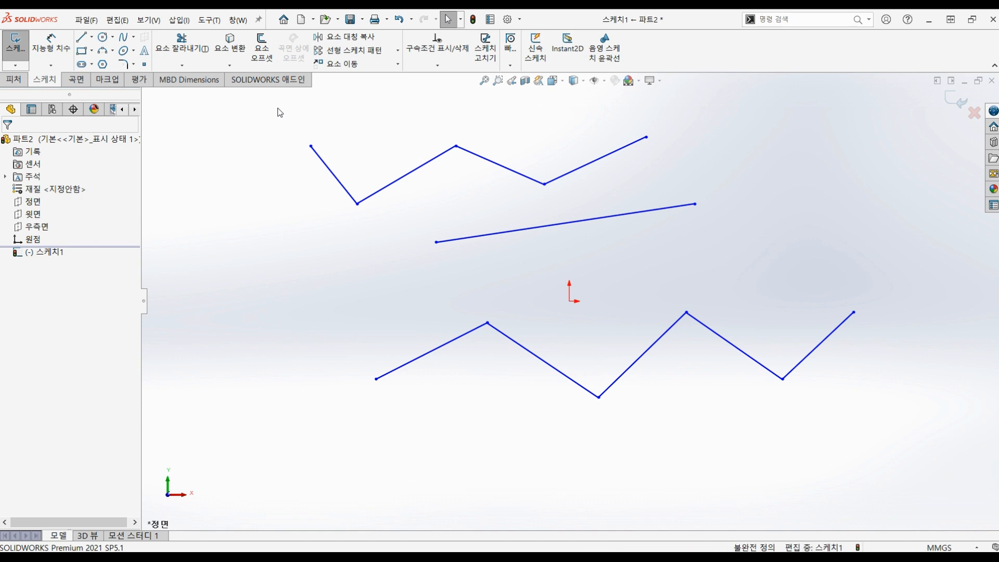
# Step: Delete the single line and both zigzag line chains from the sketch
pyautogui.moveTo(278, 109)
pyautogui.mouseDown()
pyautogui.moveTo(718, 371)
pyautogui.moveTo(897, 454)
pyautogui.mouseUp()
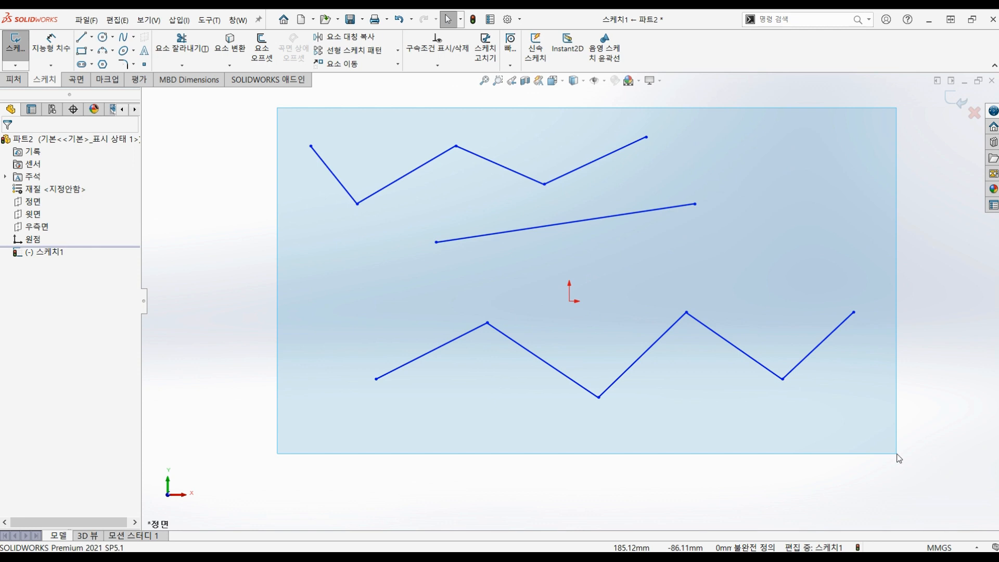
pyautogui.moveTo(897, 455); pyautogui.dragTo(897, 454)
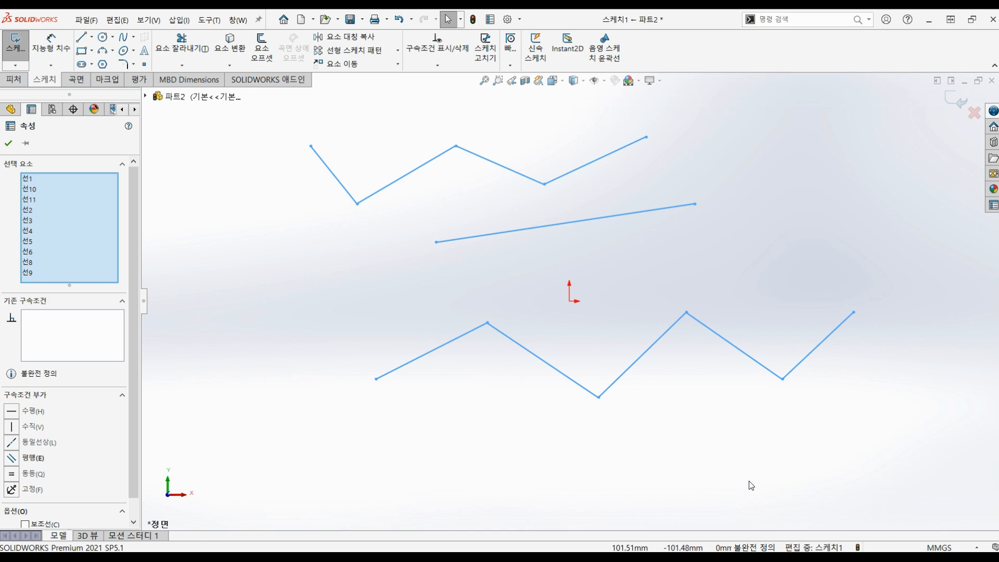
pyautogui.press('Delete')
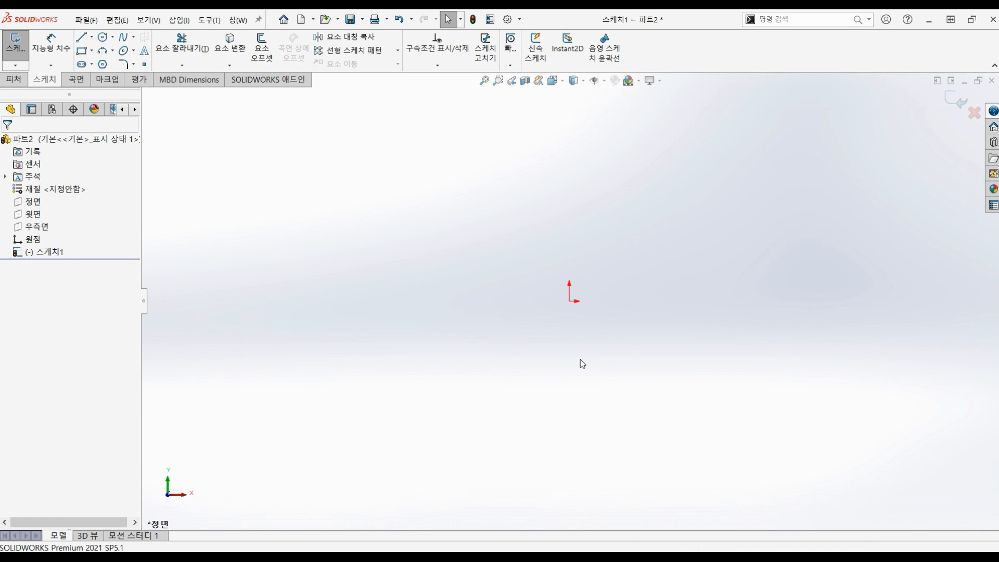
# Step: Sketch two center-radius circles above the origin, about 32 mm radius on its left and 25 mm on its right, and delete both
pyautogui.click(102, 40)
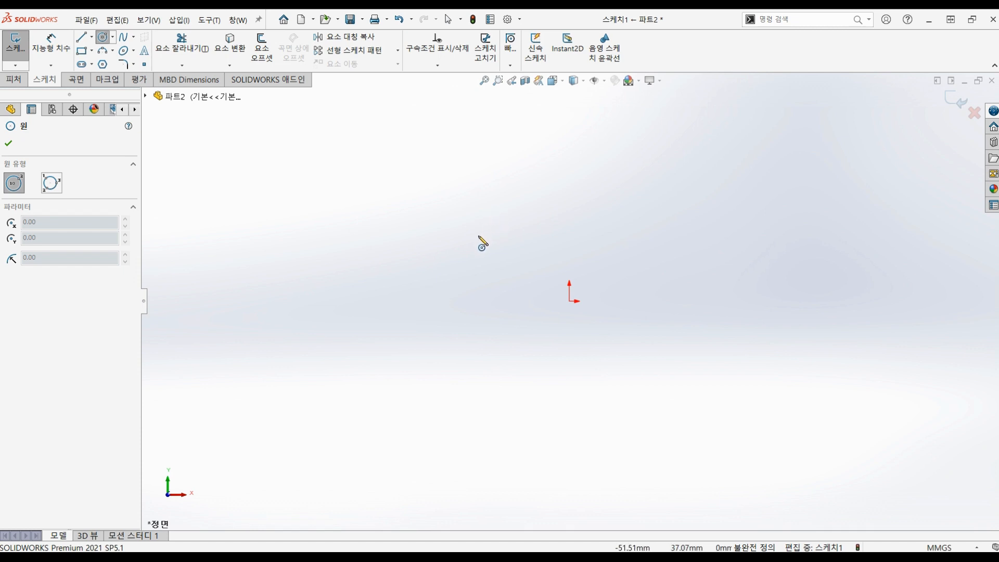
pyautogui.click(453, 262)
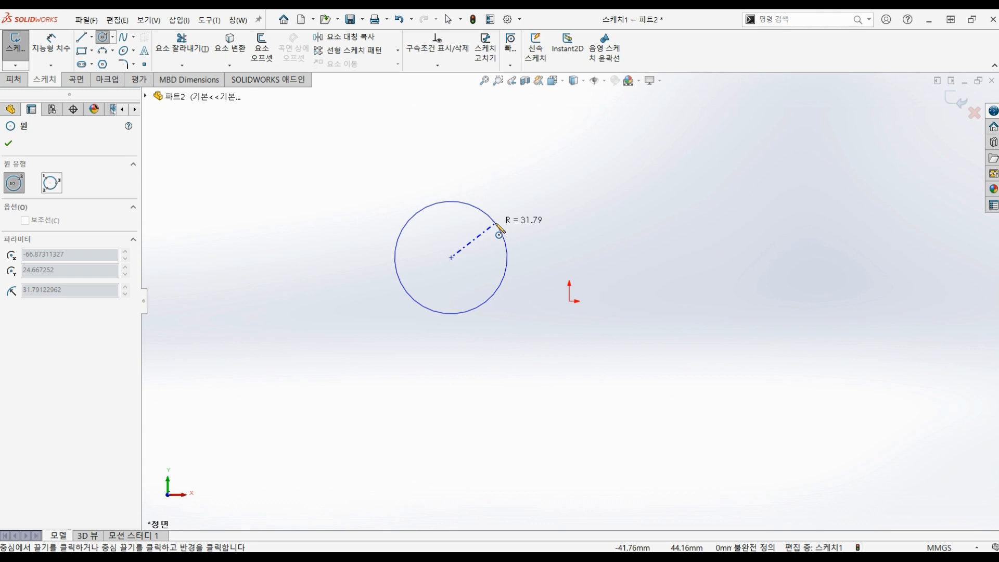
pyautogui.click(496, 224)
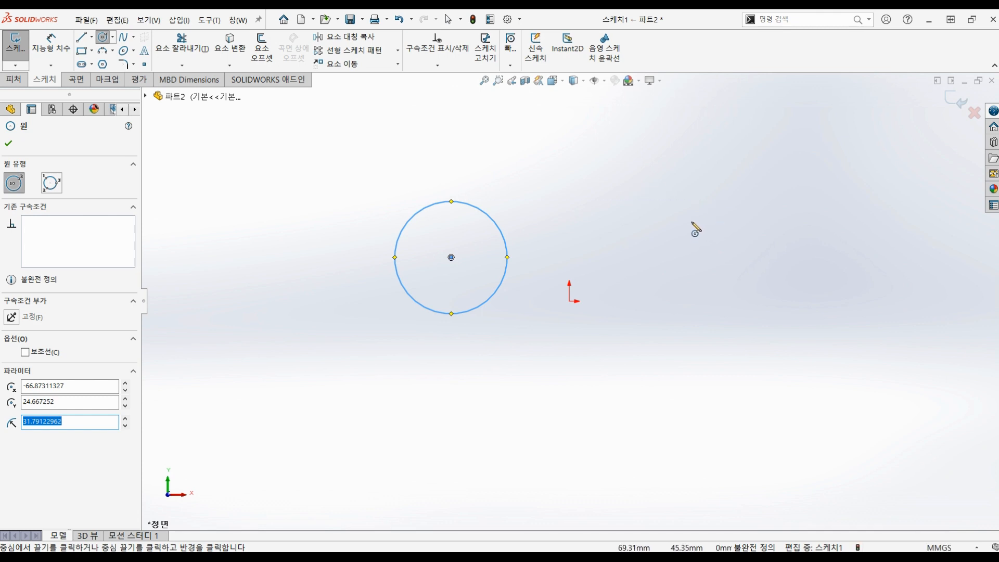
pyautogui.click(660, 247)
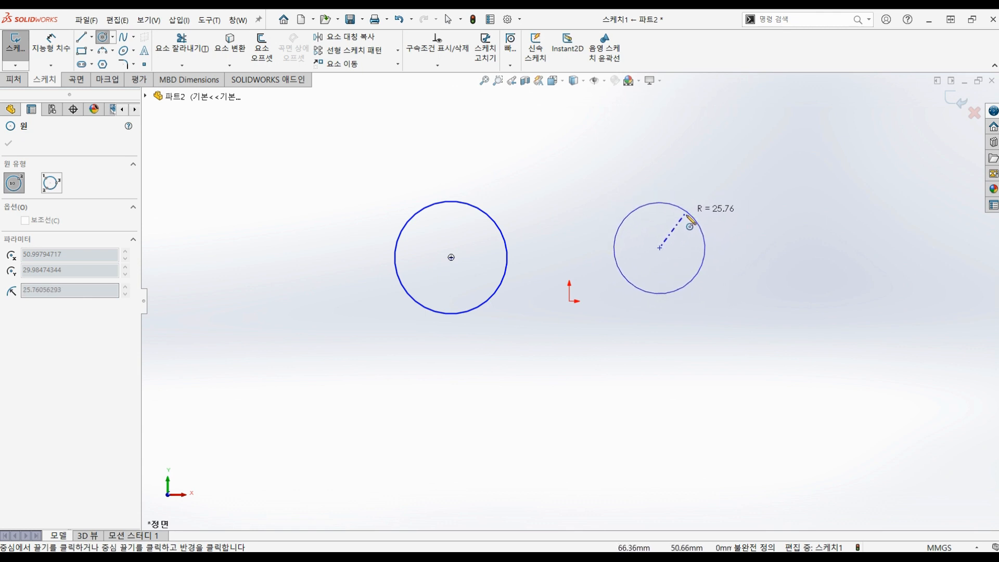
pyautogui.click(694, 225)
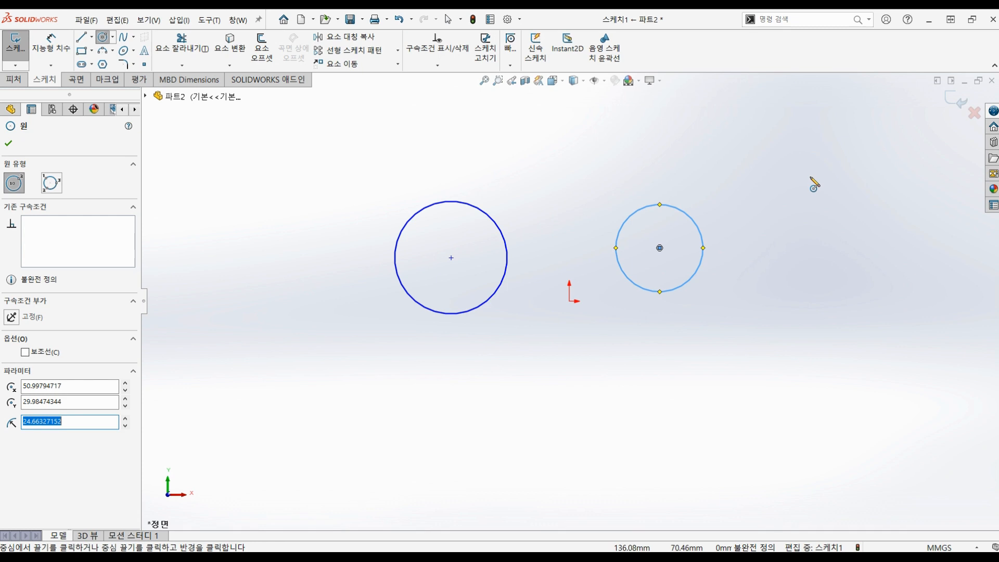
pyautogui.press('Escape')
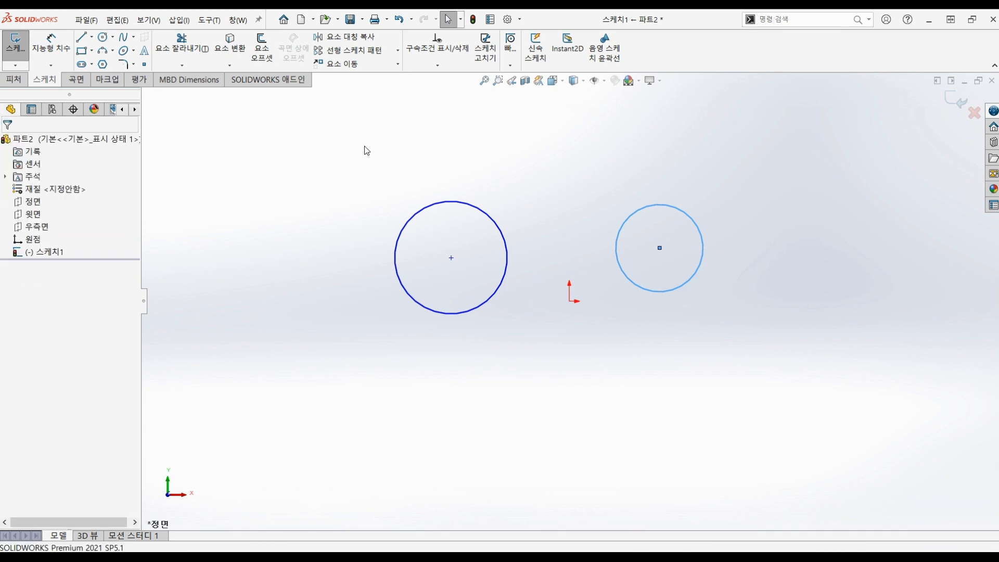
pyautogui.moveTo(364, 145); pyautogui.dragTo(775, 376)
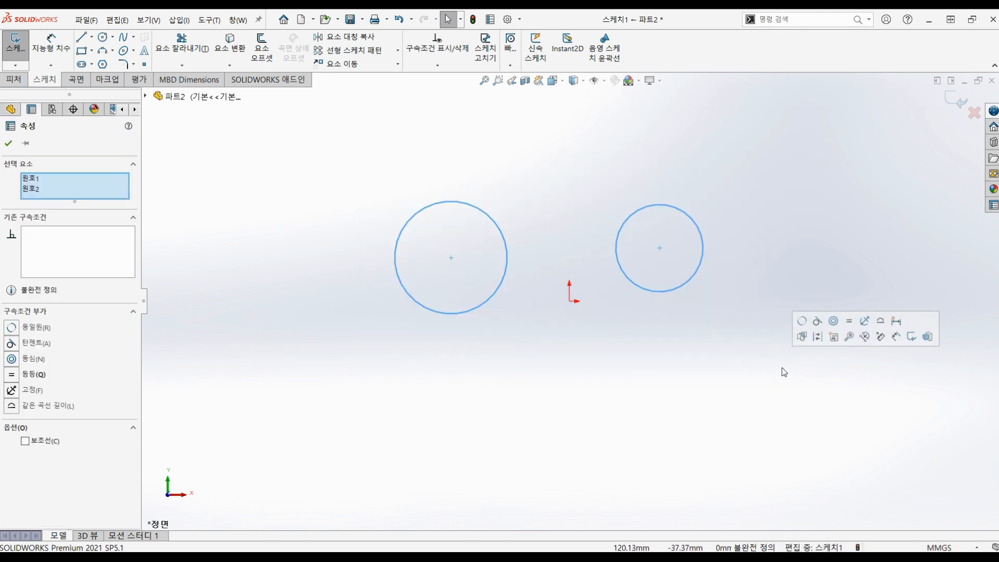
pyautogui.press('Delete')
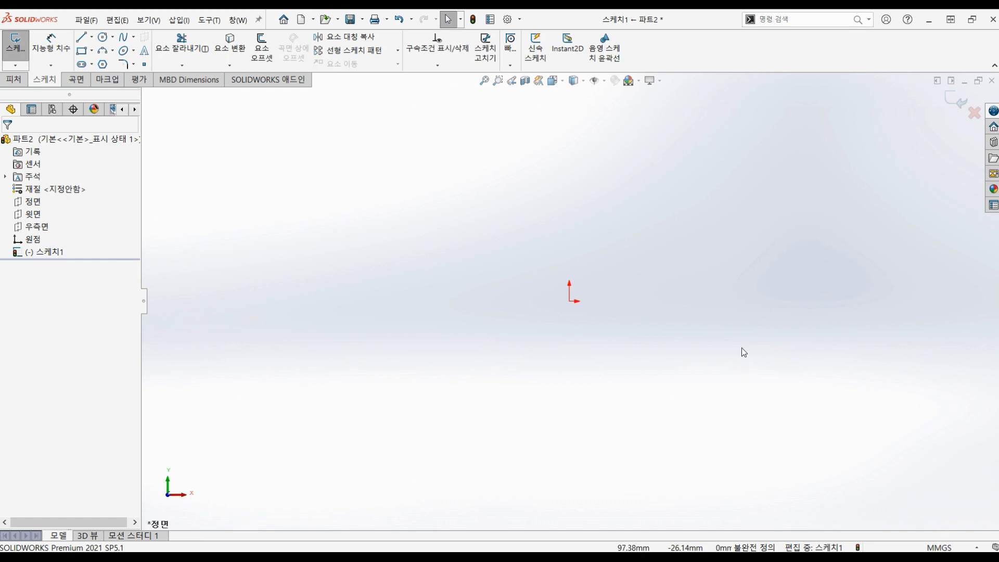
# Step: Sketch two corner rectangles above the origin: about 92 by 59 mm with midpoint construction lines, and about 103 by 59 mm with corner construction lines
pyautogui.click(81, 51)
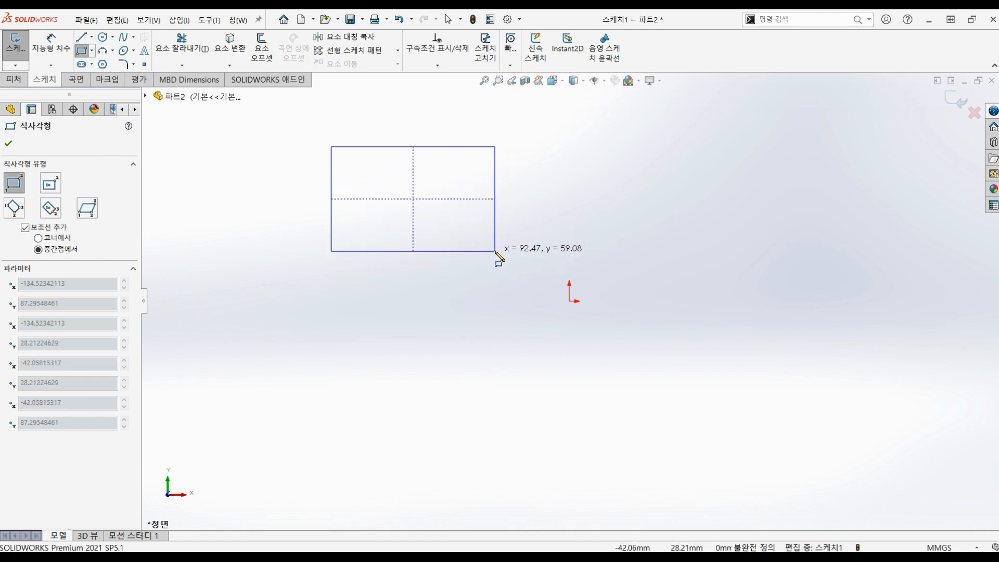
pyautogui.click(496, 252)
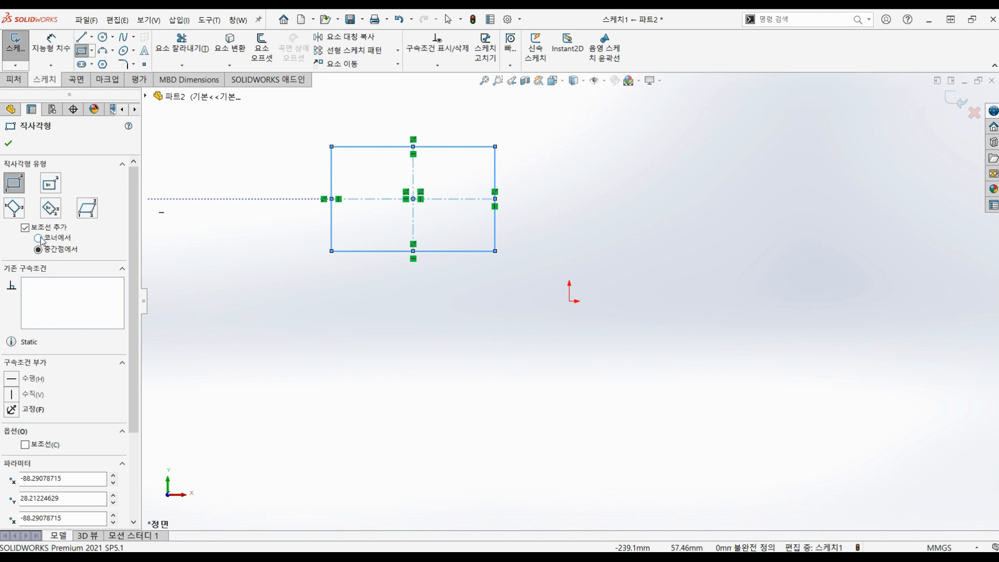
pyautogui.click(39, 238)
pyautogui.click(609, 147)
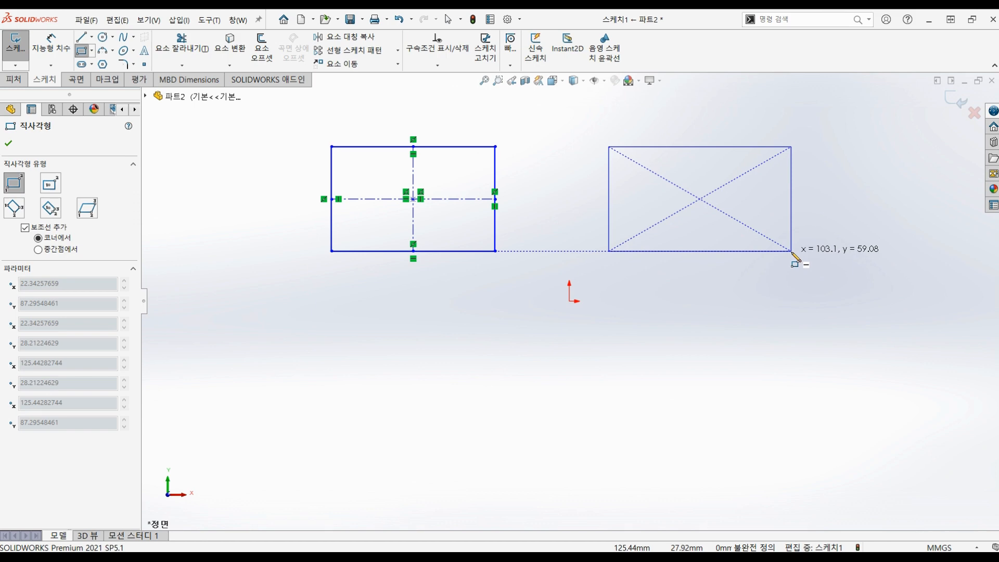
pyautogui.click(792, 251)
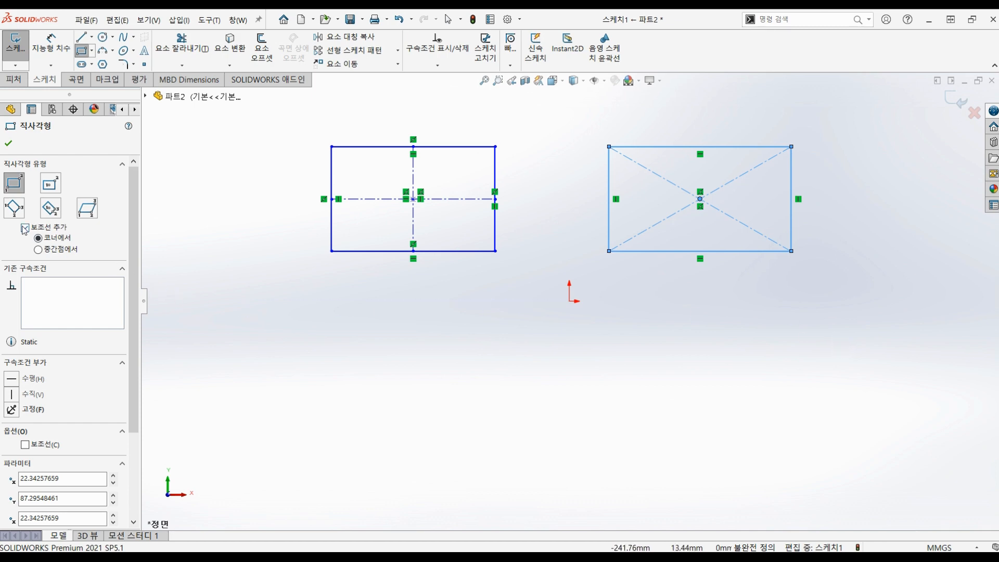
# Step: Sketch a third corner rectangle about 104 by 70 mm without construction lines below the first one, and delete all three rectangles
pyautogui.press('ctrl')
pyautogui.press('ctrl')
pyautogui.click(25, 228)
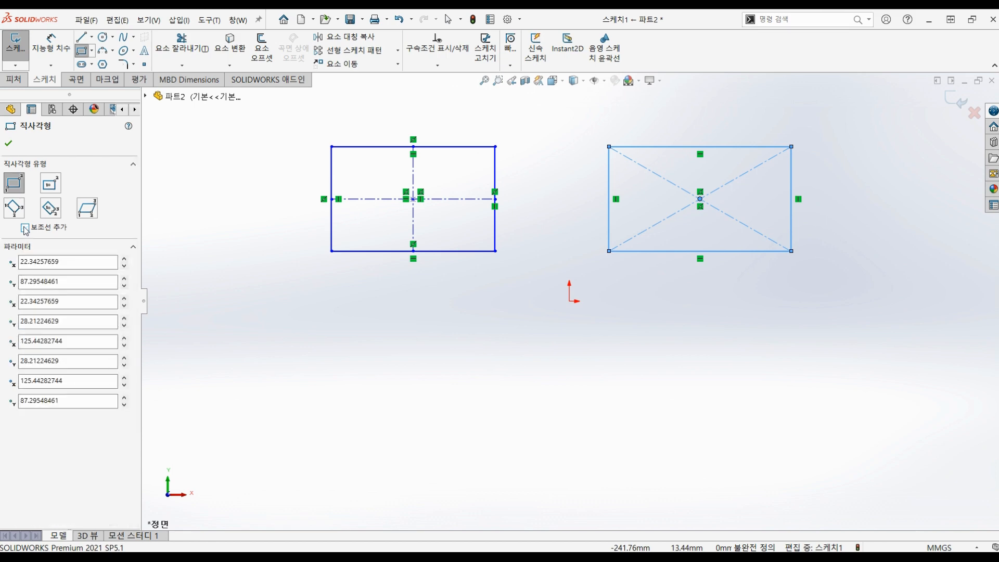
pyautogui.click(365, 305)
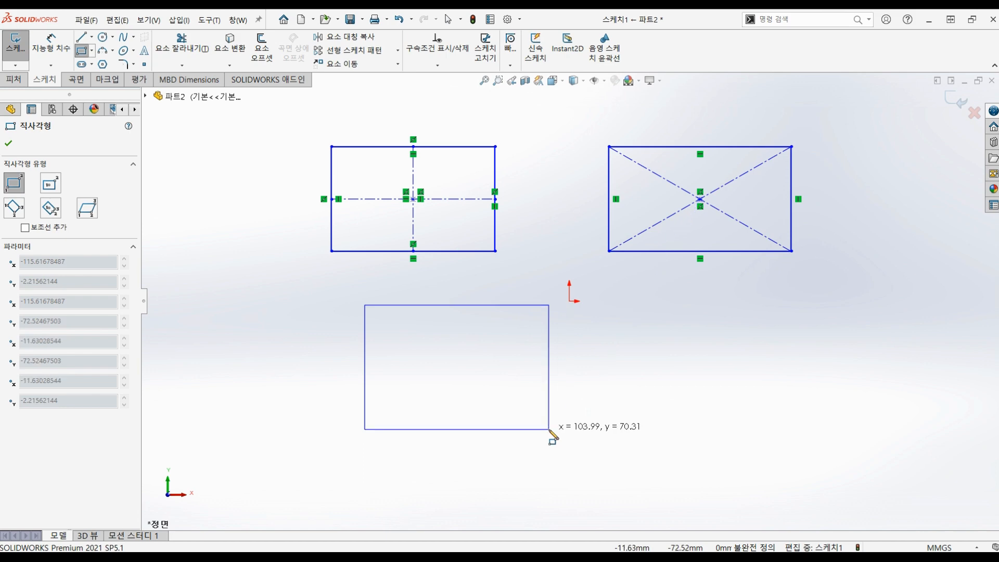
pyautogui.click(549, 429)
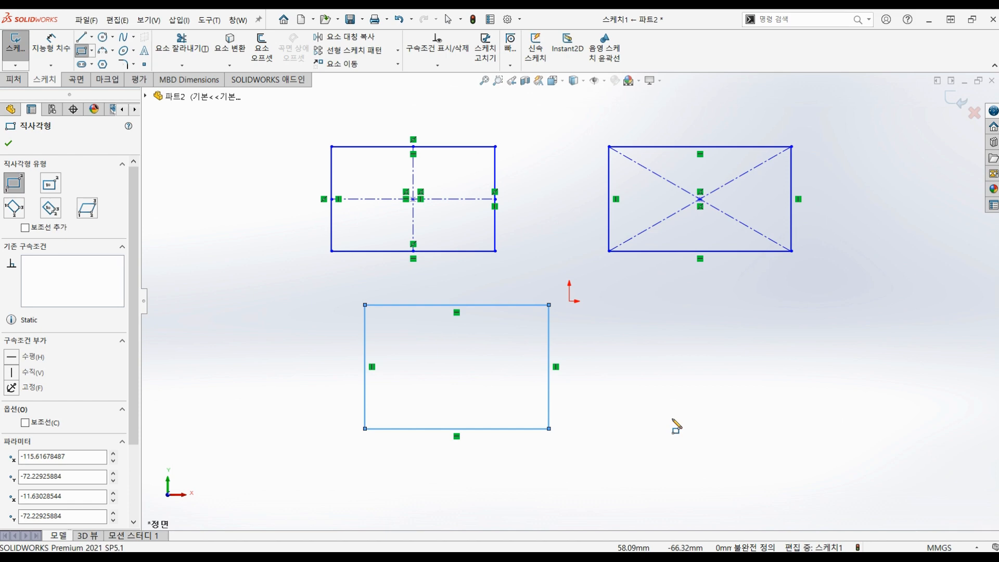
pyautogui.press('Escape')
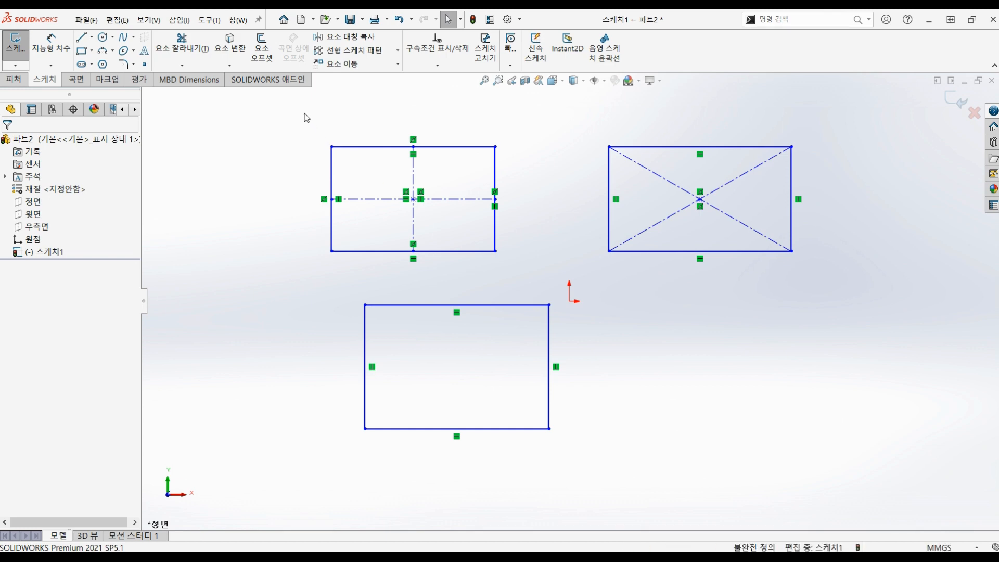
pyautogui.moveTo(300, 109)
pyautogui.mouseDown()
pyautogui.moveTo(529, 275)
pyautogui.moveTo(874, 485)
pyautogui.mouseUp()
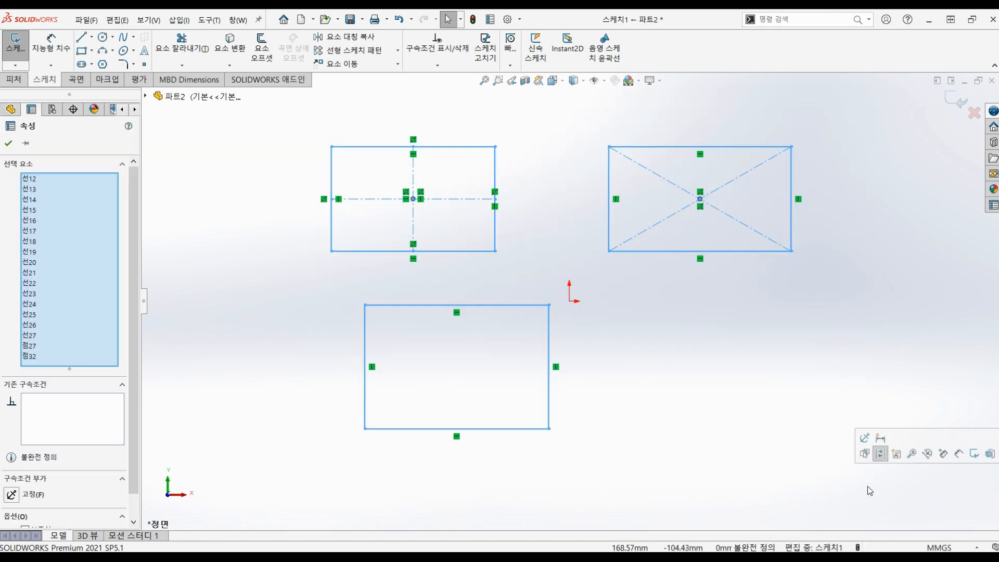
pyautogui.press('Delete')
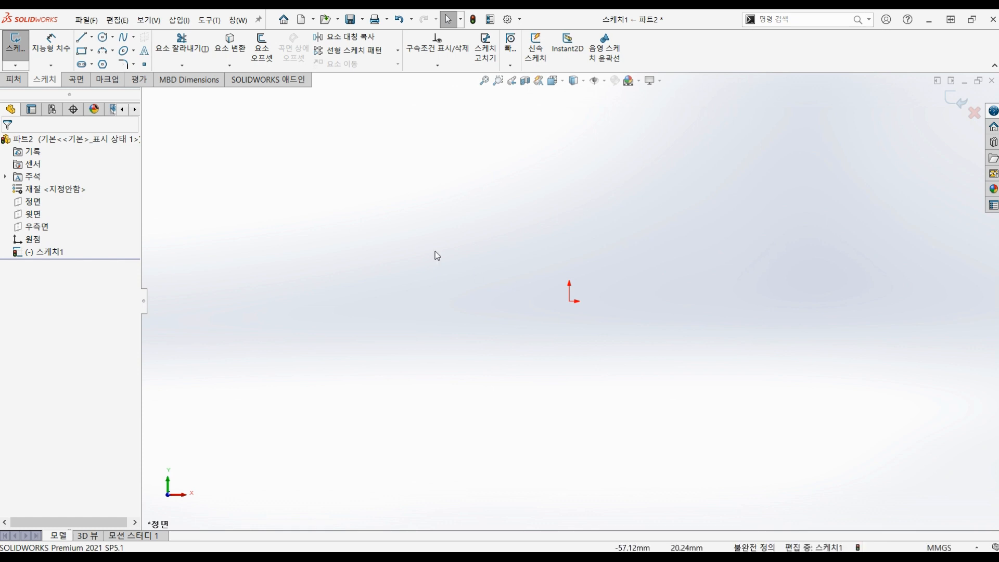
# Step: Sketch a horizontal line about 83 mm long from the origin along the positive X direction
pyautogui.click(82, 37)
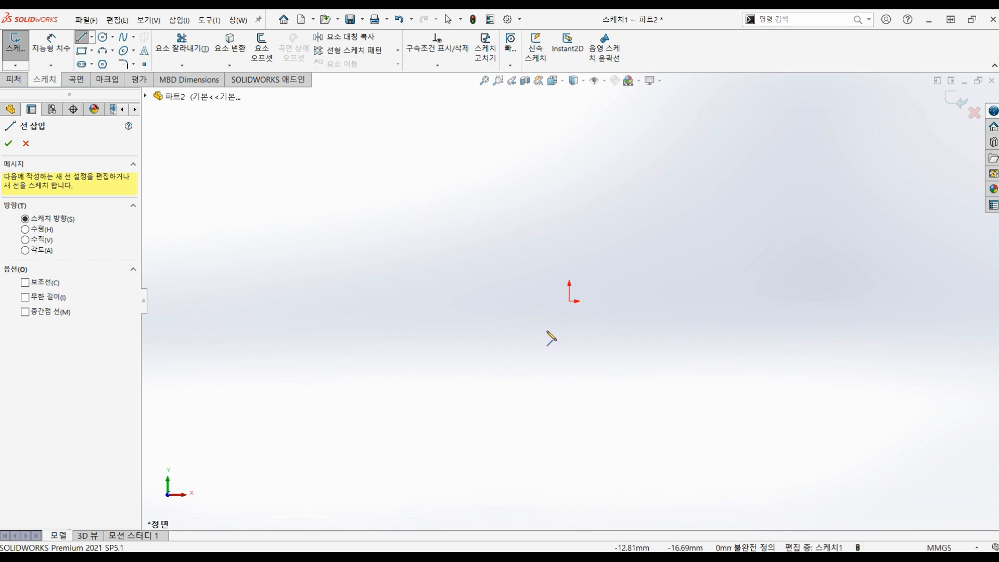
pyautogui.click(570, 301)
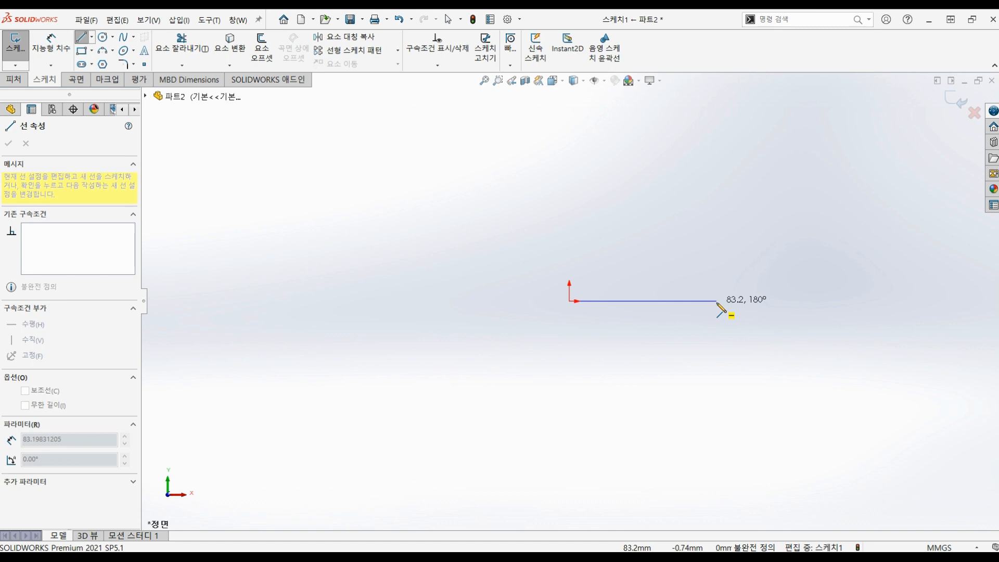
pyautogui.click(718, 302)
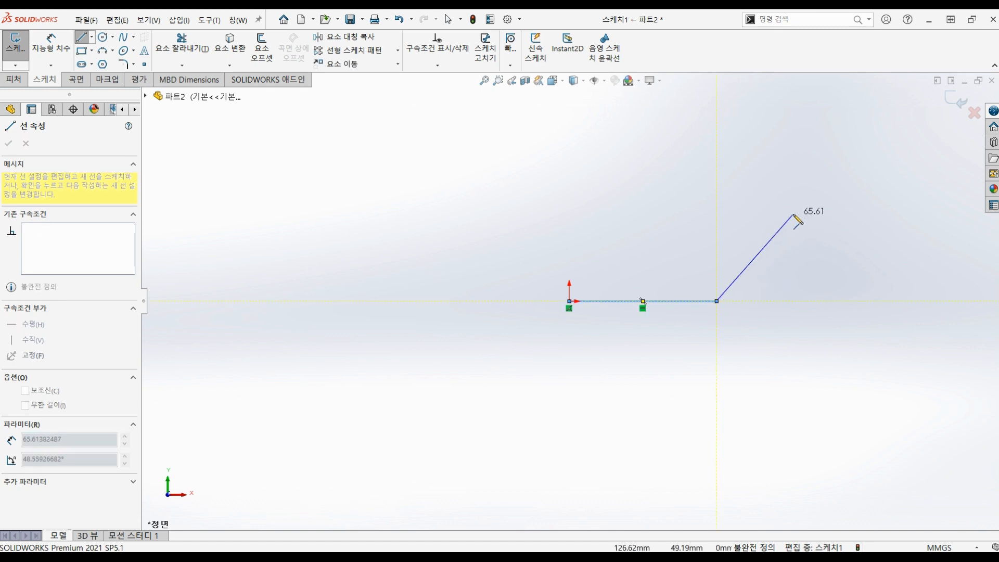
pyautogui.press('Escape')
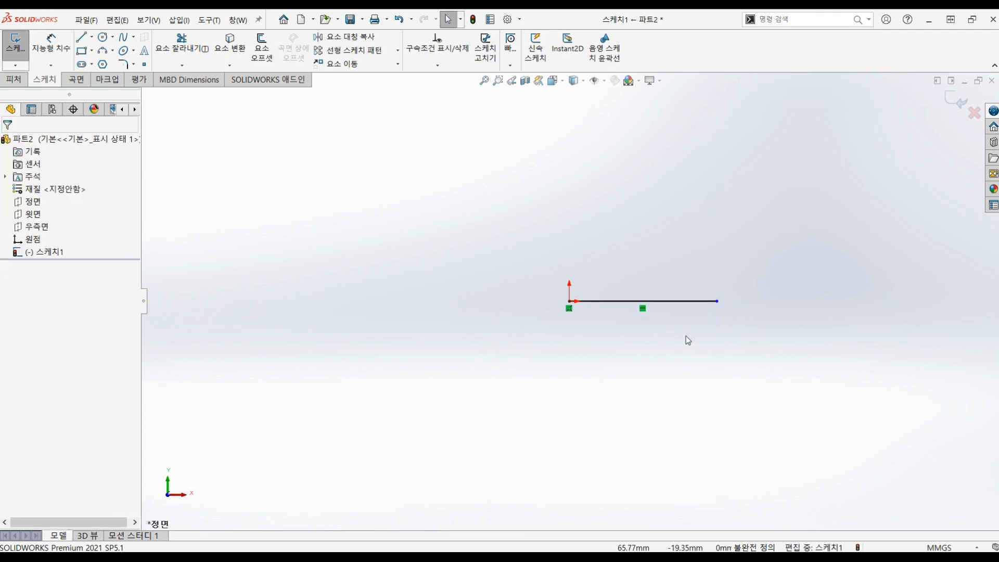
# Step: Sketch a center-radius circle of about 27 mm radius above and to the left of the origin
pyautogui.click(102, 38)
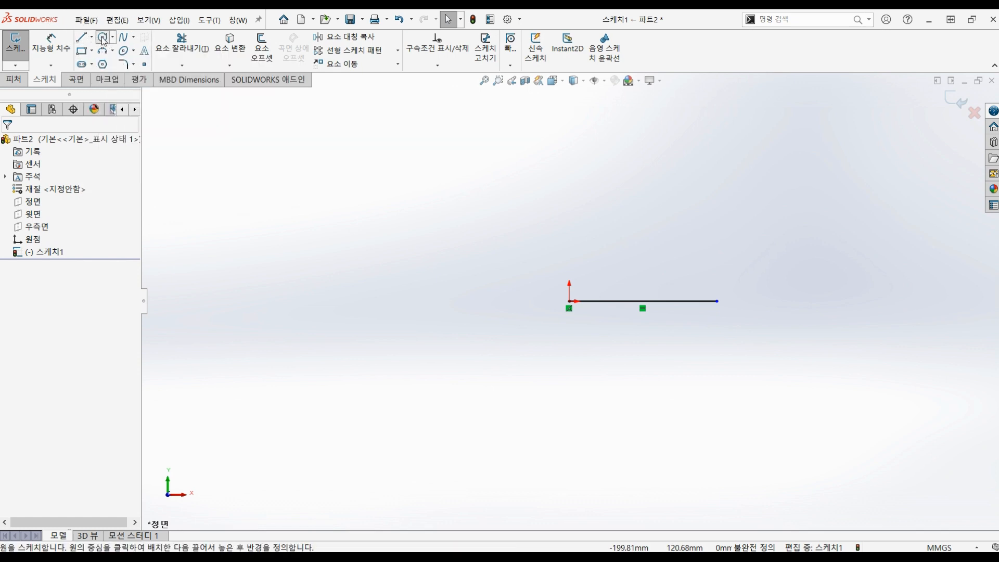
pyautogui.click(432, 185)
pyautogui.click(466, 219)
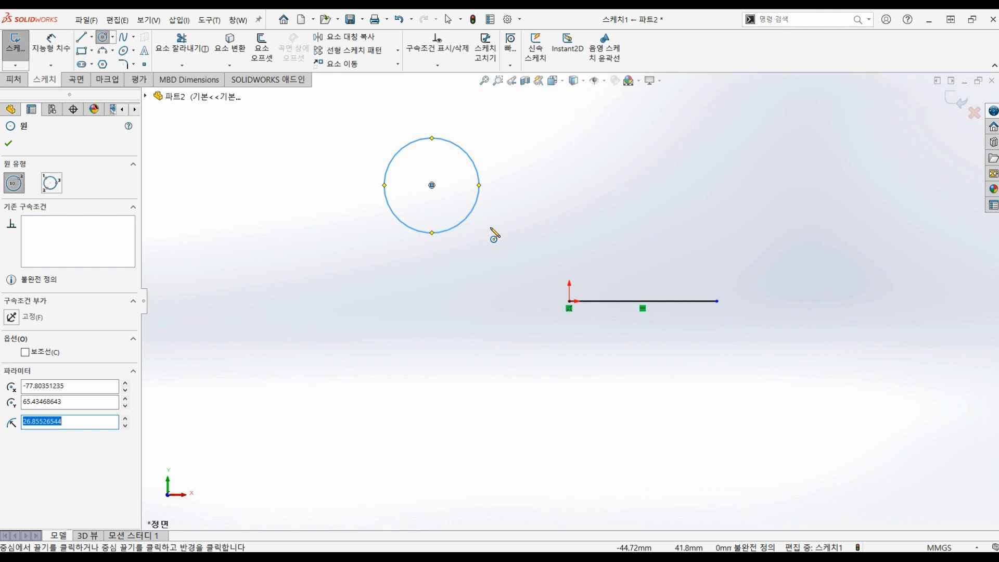
pyautogui.press('Escape')
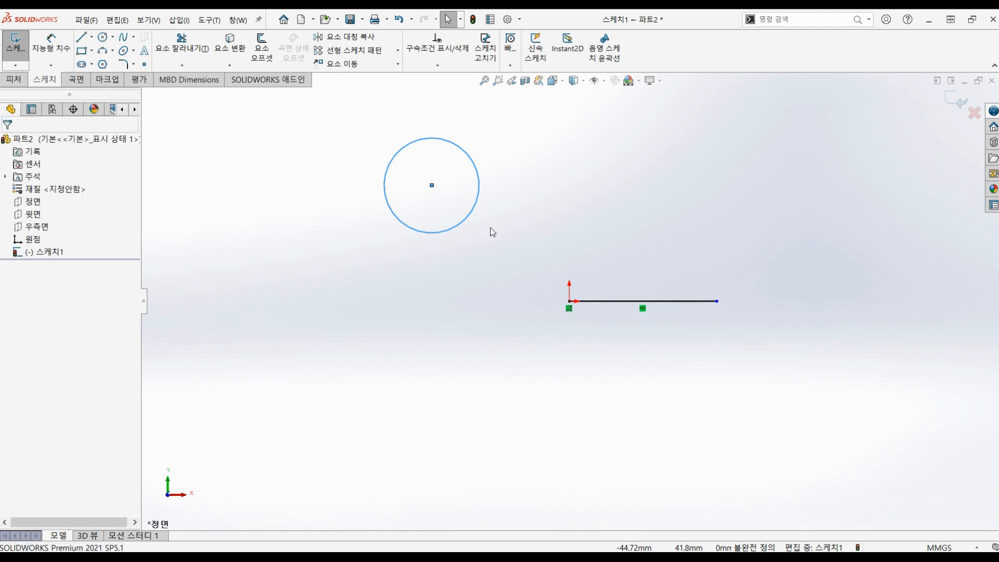
# Step: Sketch a corner rectangle about 87 by 57 mm without construction lines above and to the right of the origin
pyautogui.click(82, 52)
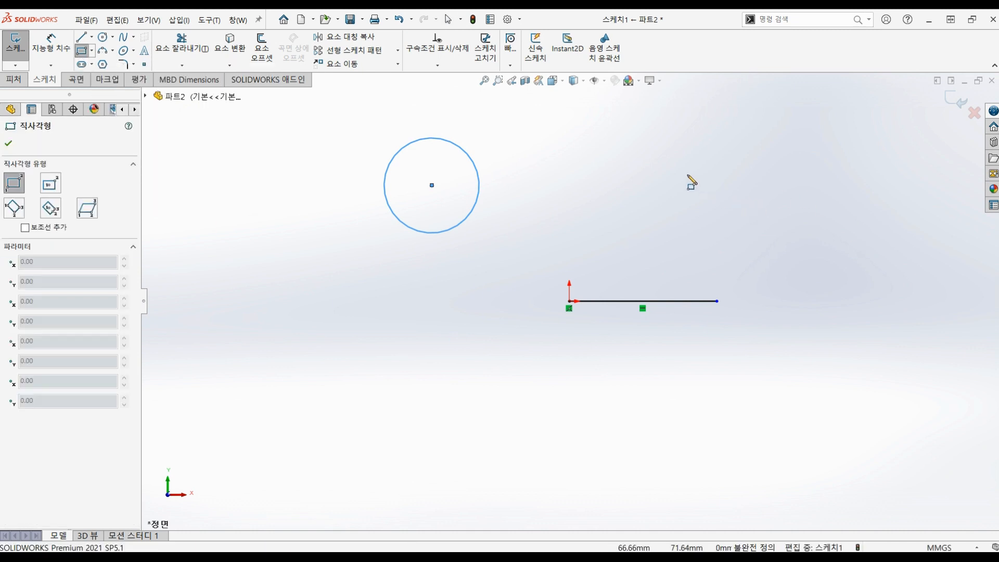
pyautogui.click(655, 151)
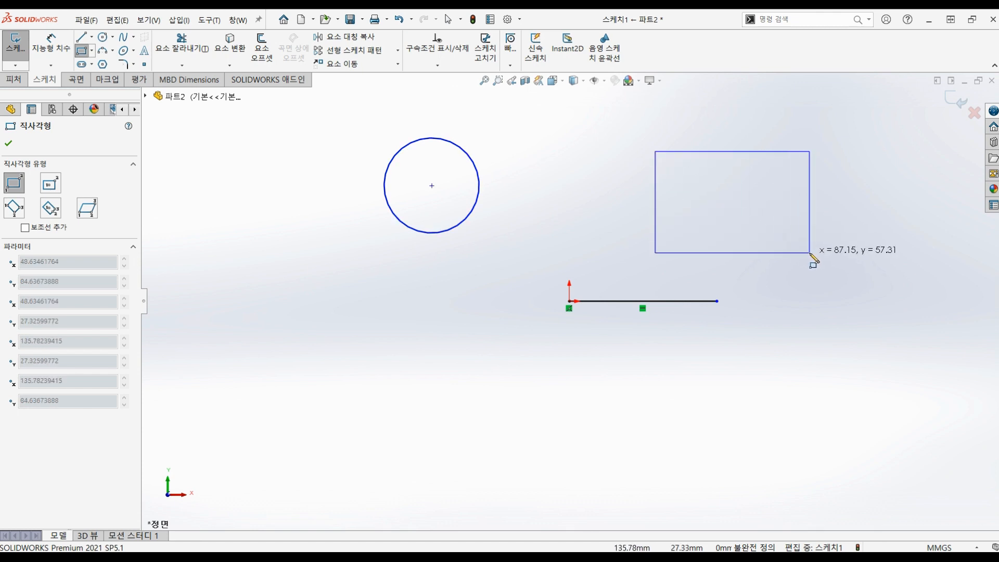
pyautogui.click(810, 253)
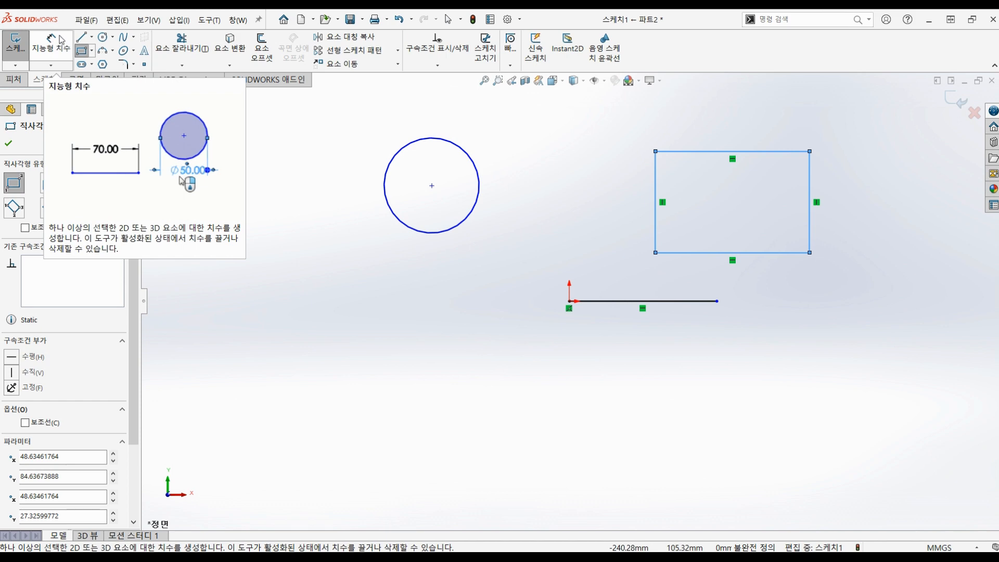
# Step: Add a 50 mm Smart Dimension between the two endpoints of the horizontal line, placed below it
pyautogui.click(50, 44)
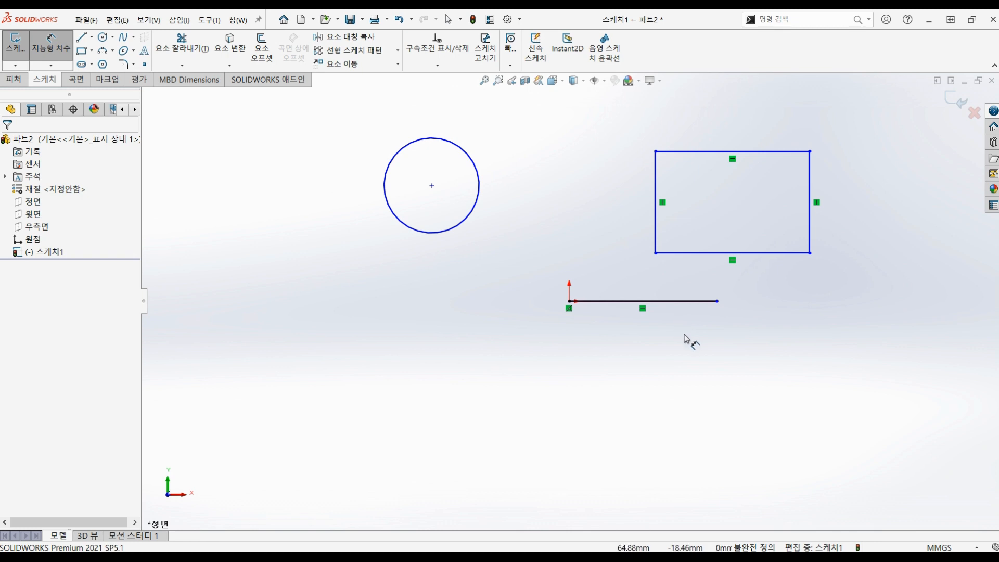
pyautogui.click(570, 302)
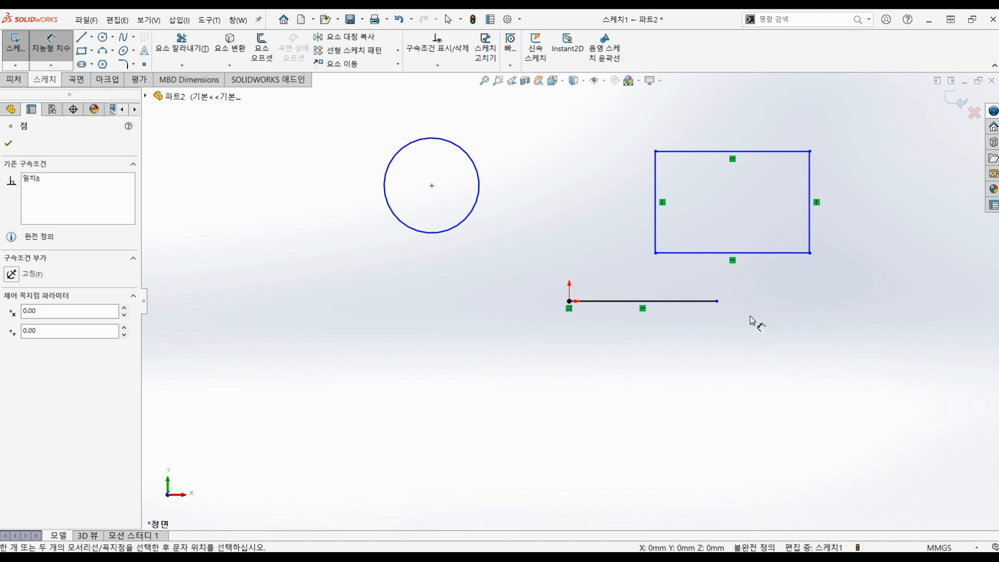
pyautogui.click(718, 302)
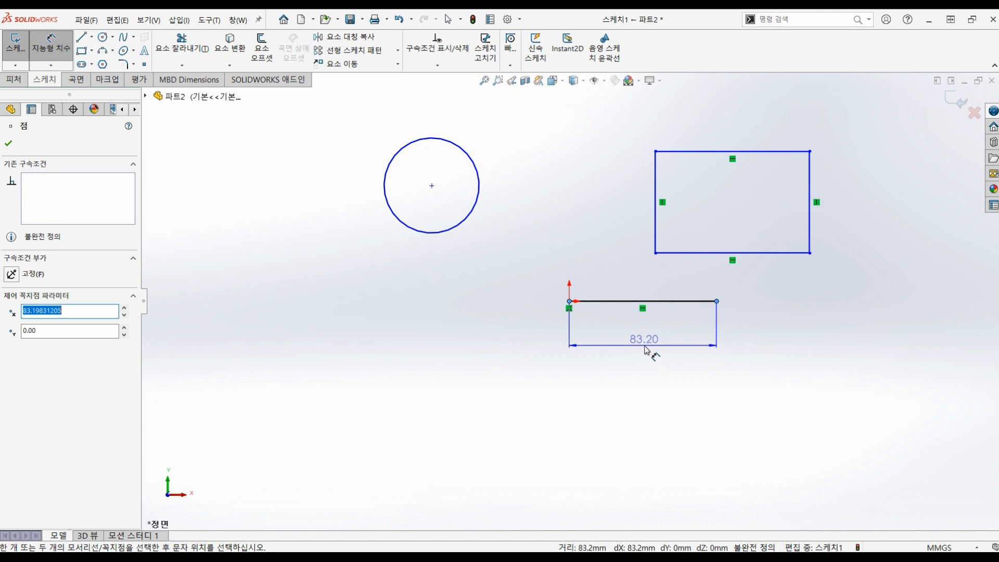
pyautogui.click(645, 349)
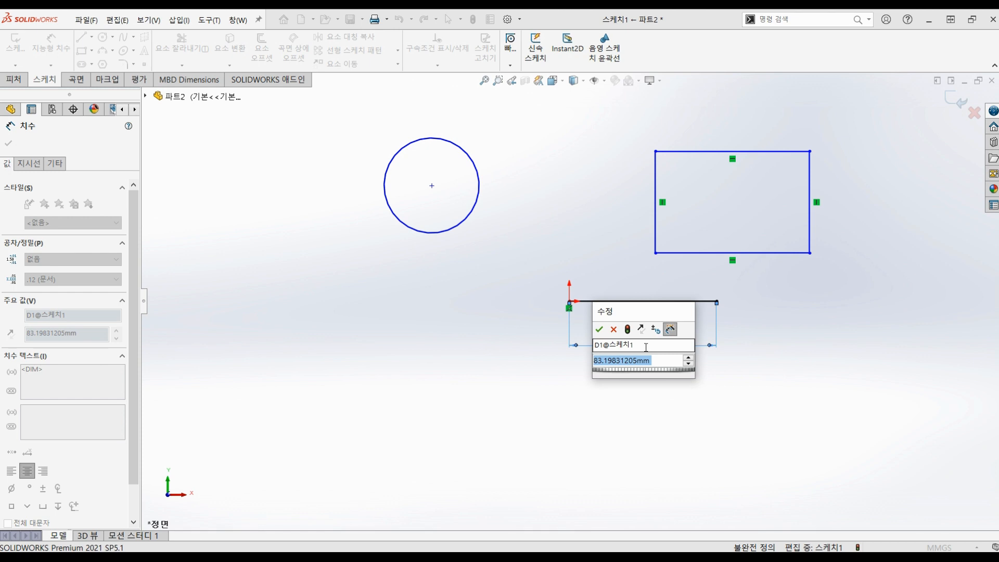
pyautogui.write('50')
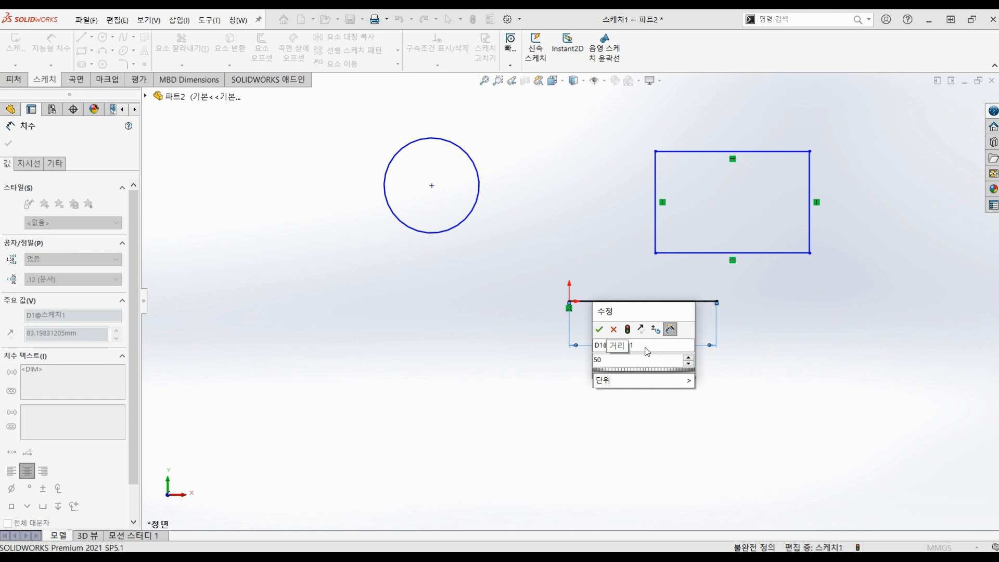
pyautogui.click(600, 330)
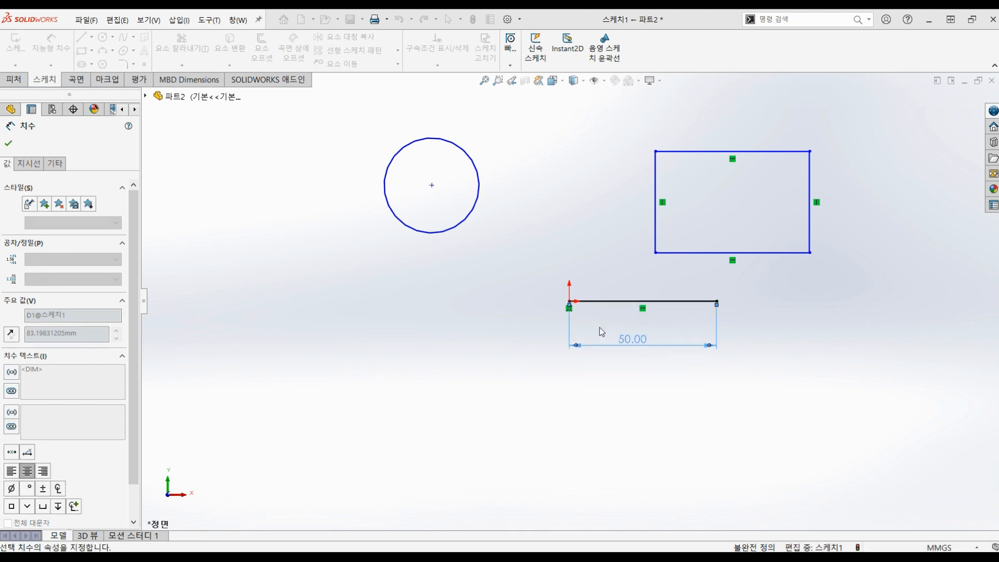
pyautogui.click(661, 421)
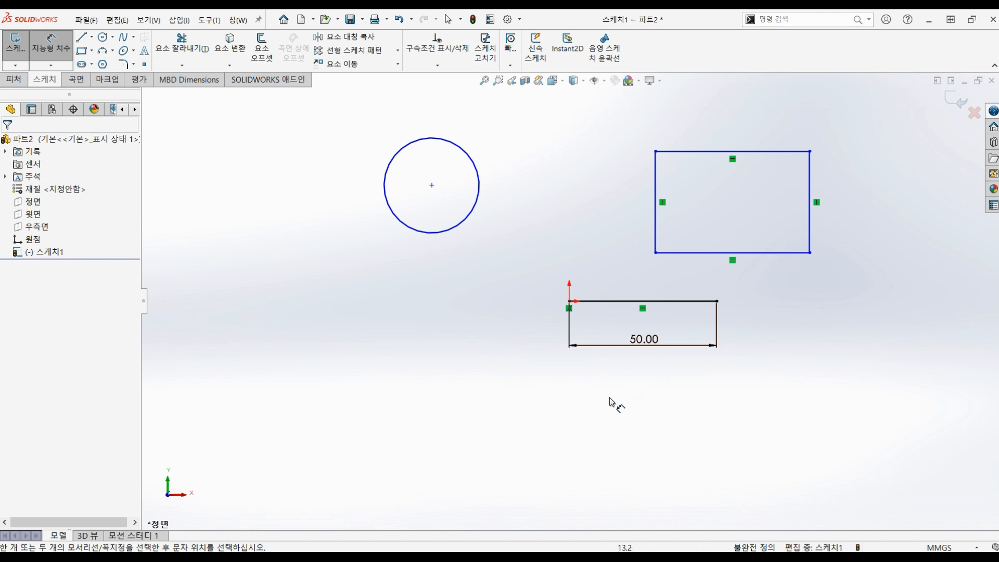
pyautogui.press('Escape')
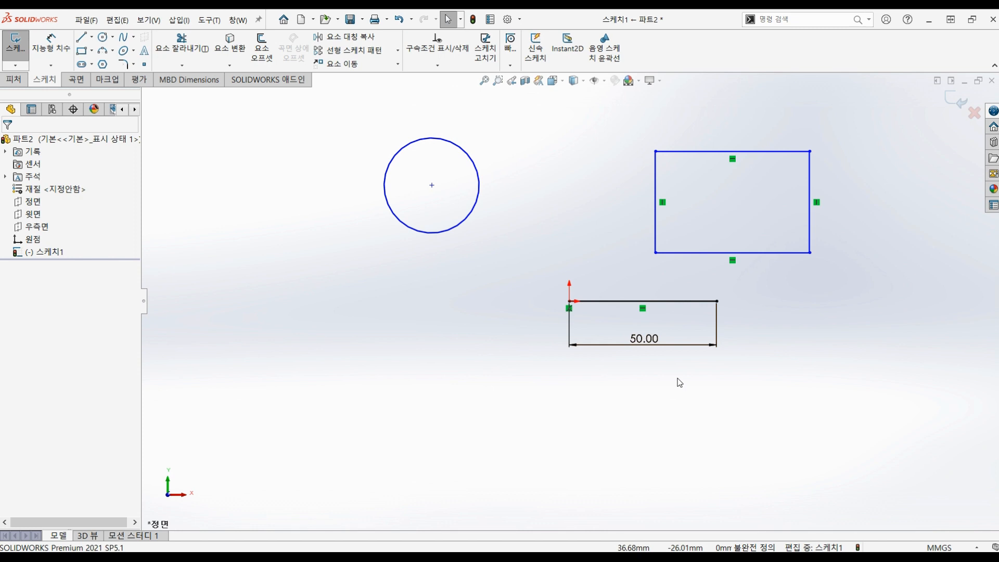
# Step: Delete the horizontal line's dimension and dimension its length again from the line itself, setting it to 30 mm
pyautogui.click(690, 347)
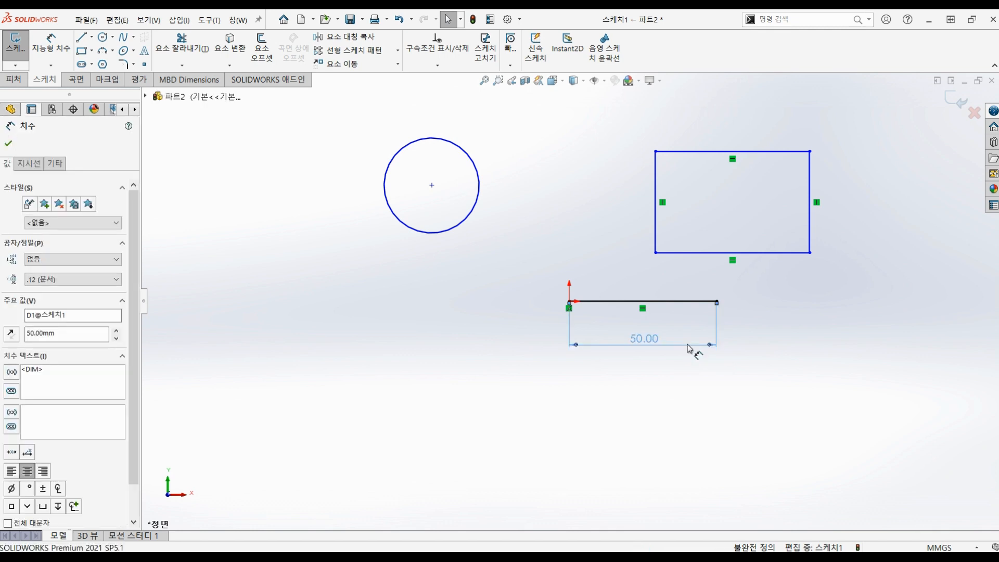
pyautogui.press('Delete')
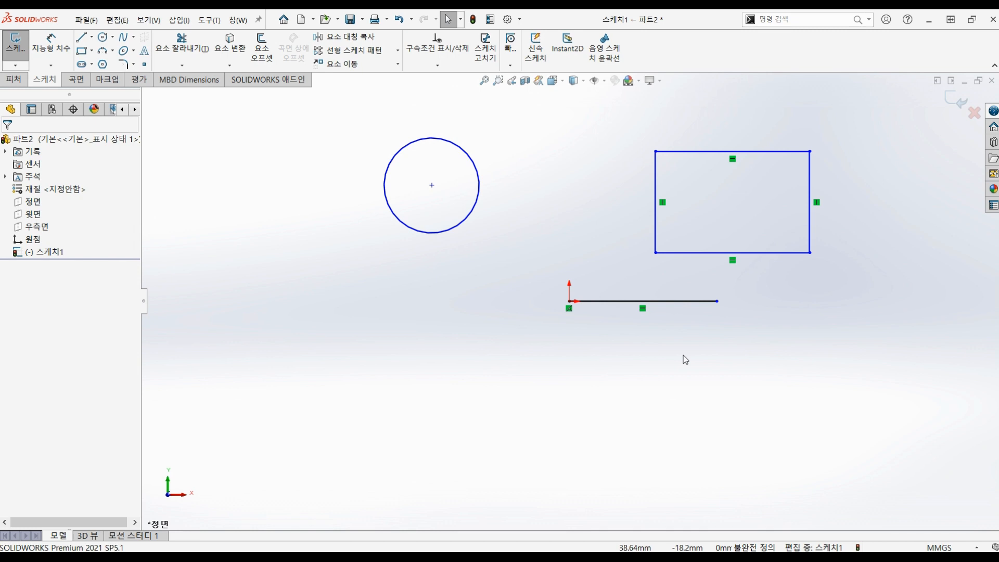
pyautogui.click(60, 48)
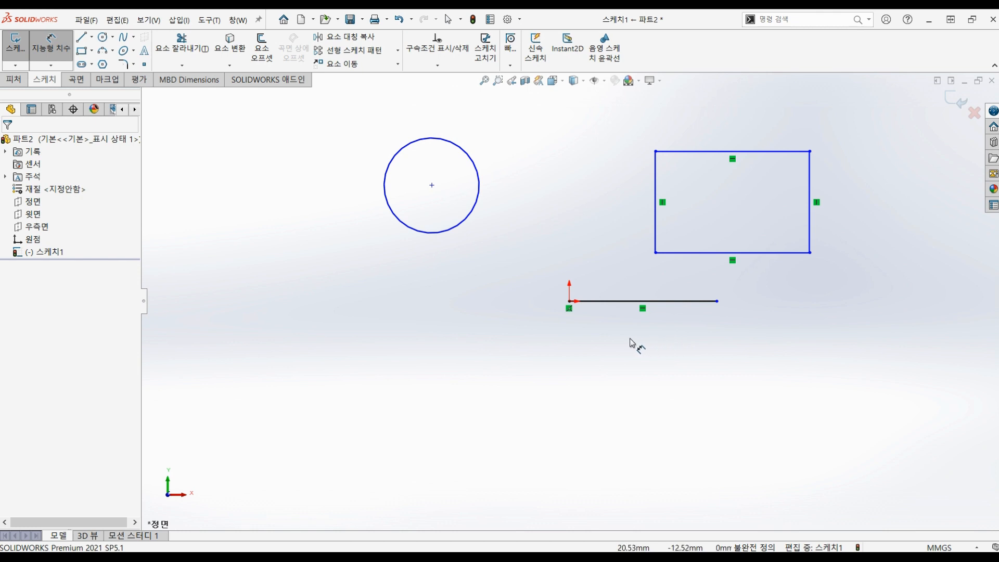
pyautogui.click(627, 302)
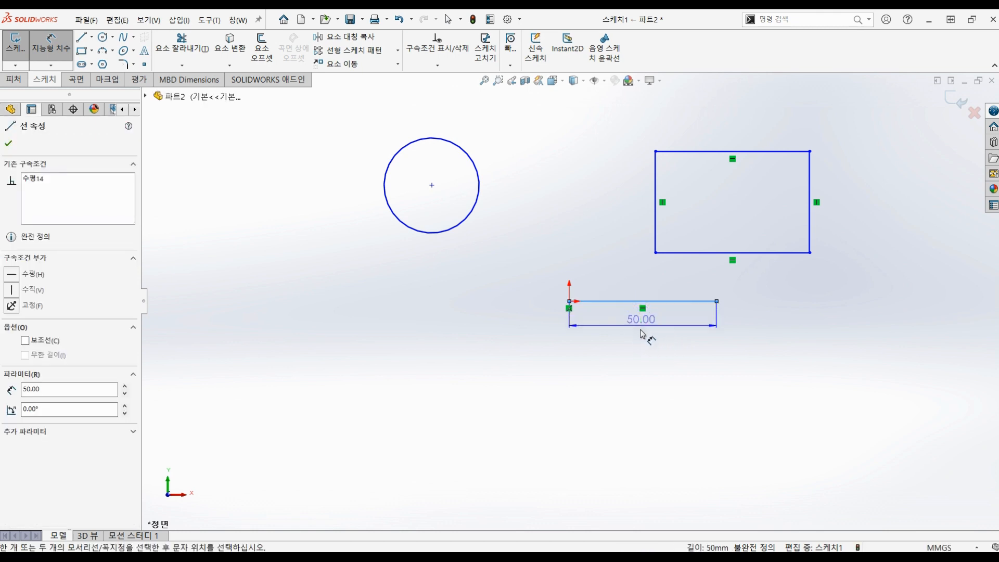
pyautogui.click(645, 356)
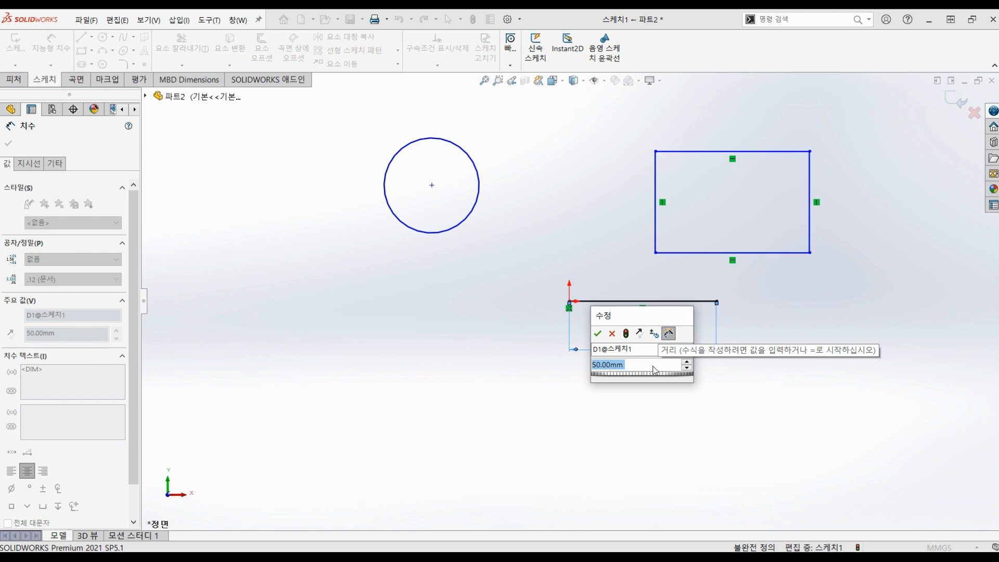
pyautogui.write('30')
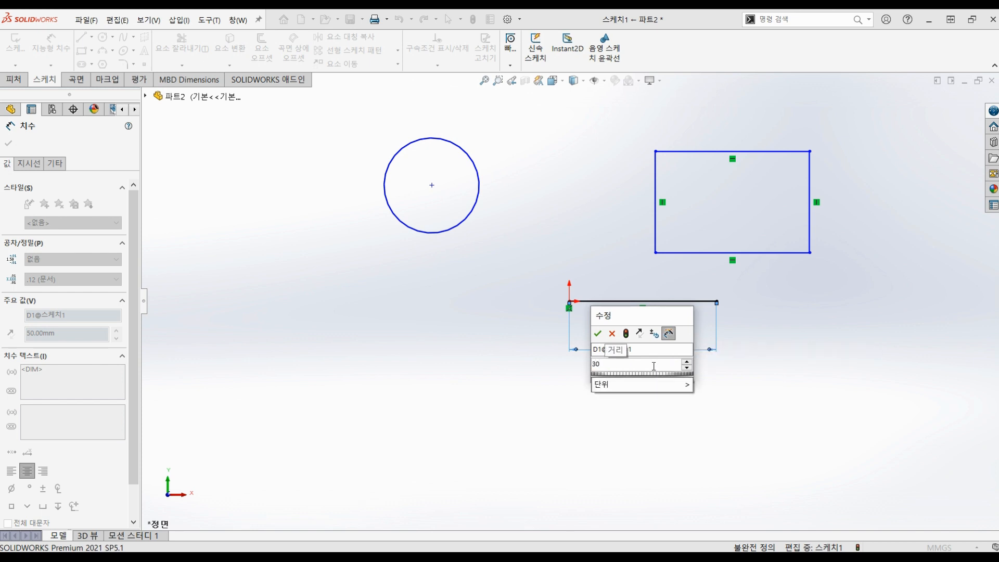
pyautogui.click(598, 334)
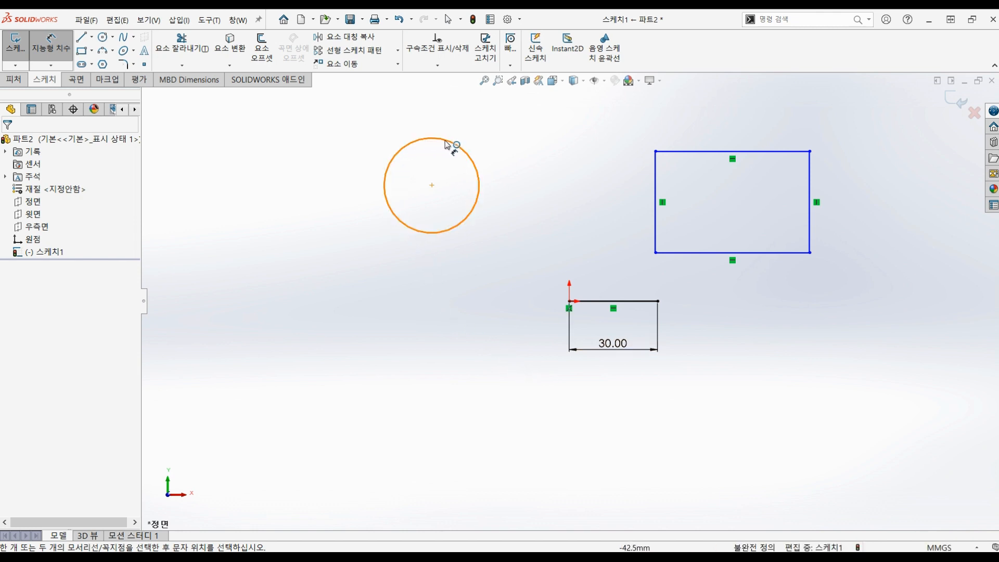
# Step: Add a Smart Dimension to the circle, placed below and to its right, with a diameter of 10 mm
pyautogui.click(459, 228)
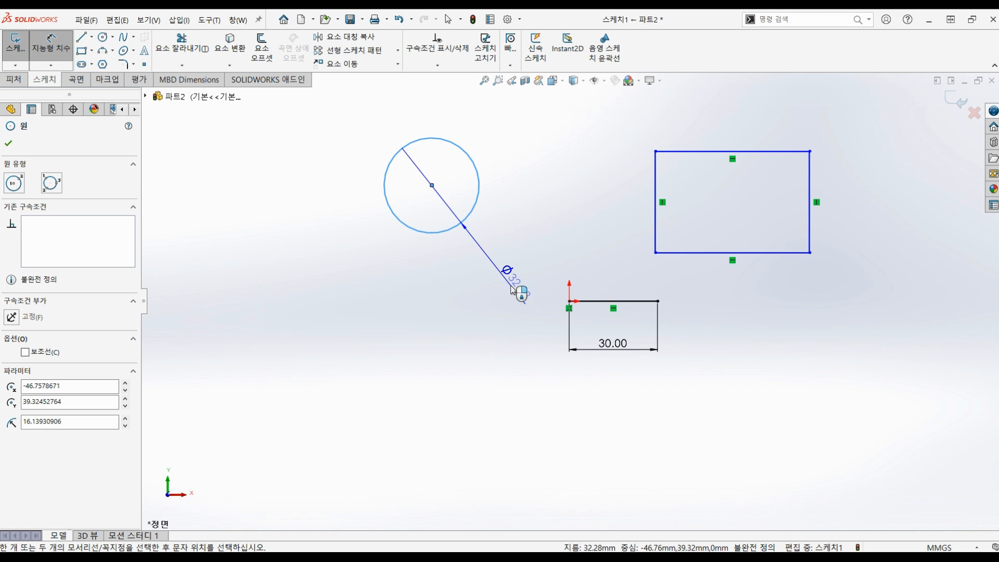
pyautogui.click(500, 253)
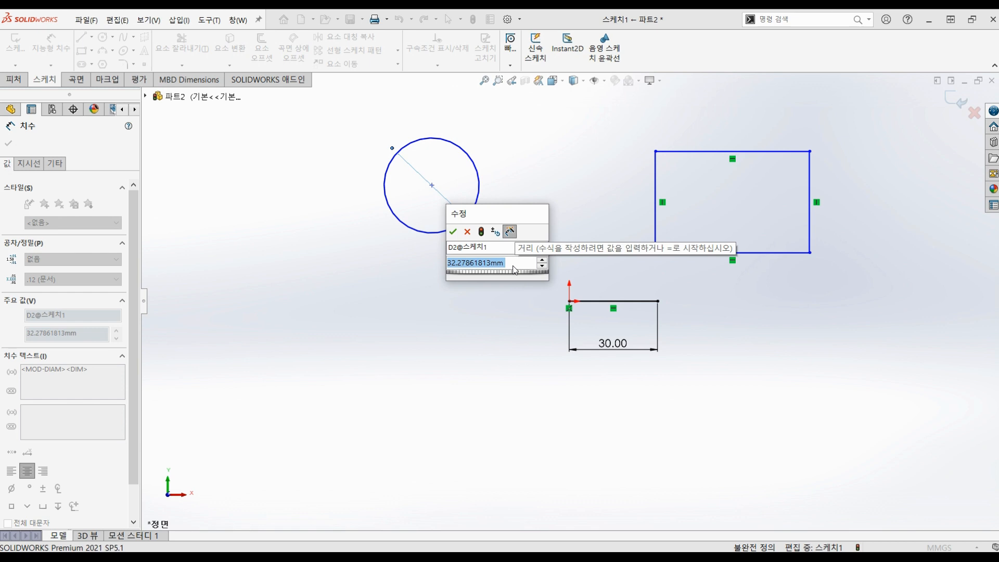
pyautogui.write('10')
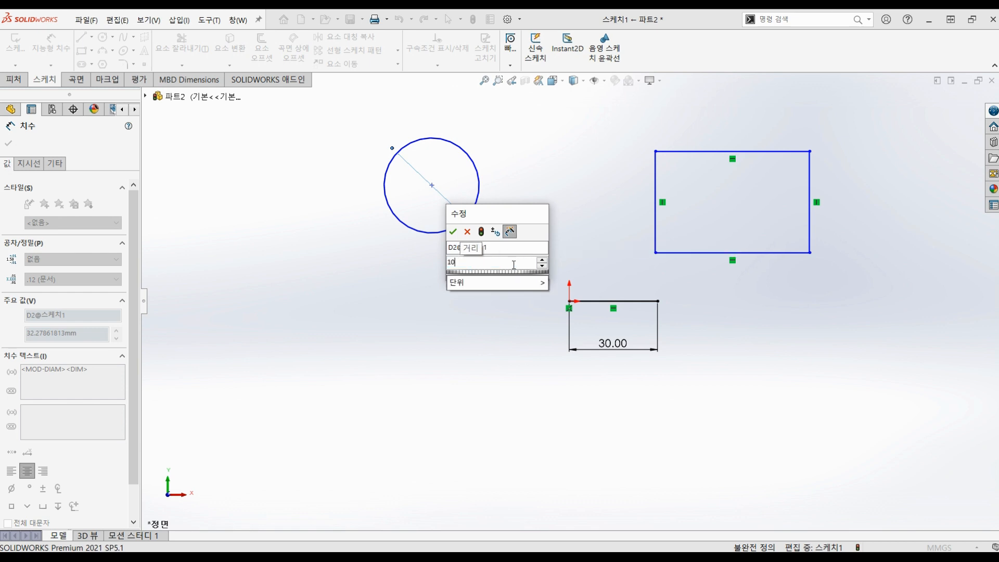
pyautogui.click(454, 232)
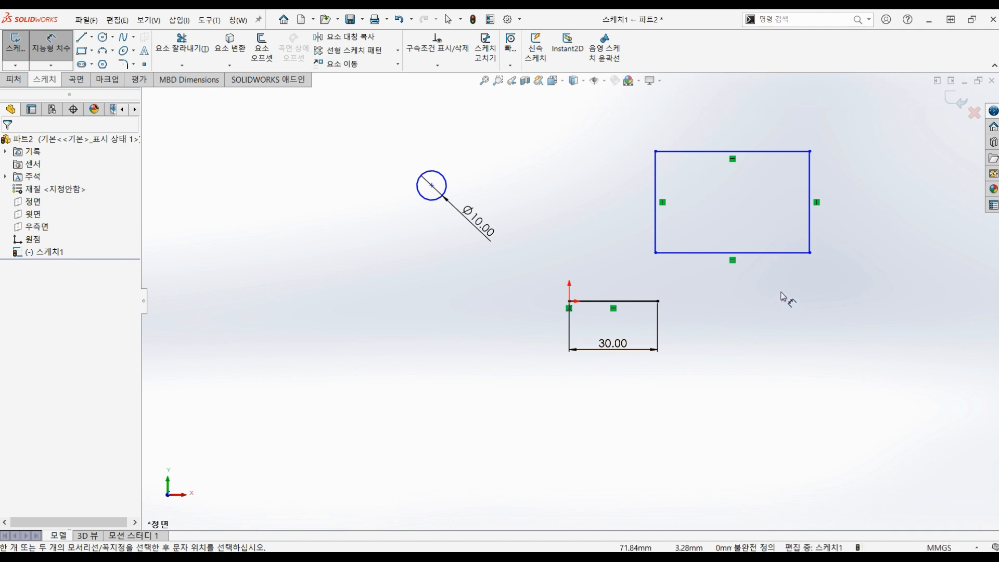
# Step: Dimension the rectangle's height between its two left corner points, placed to its left, at 20 mm
pyautogui.click(657, 152)
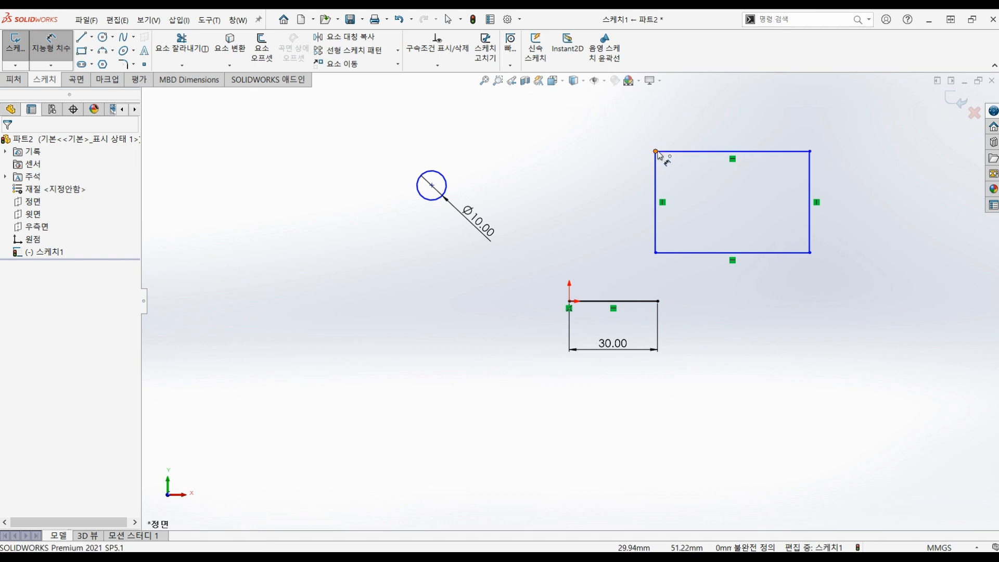
pyautogui.click(656, 252)
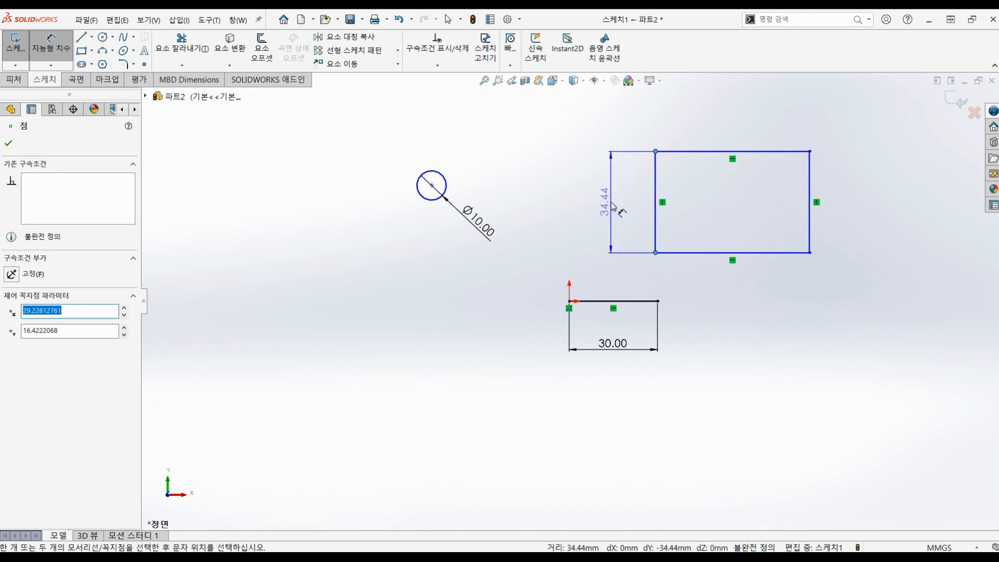
pyautogui.click(615, 207)
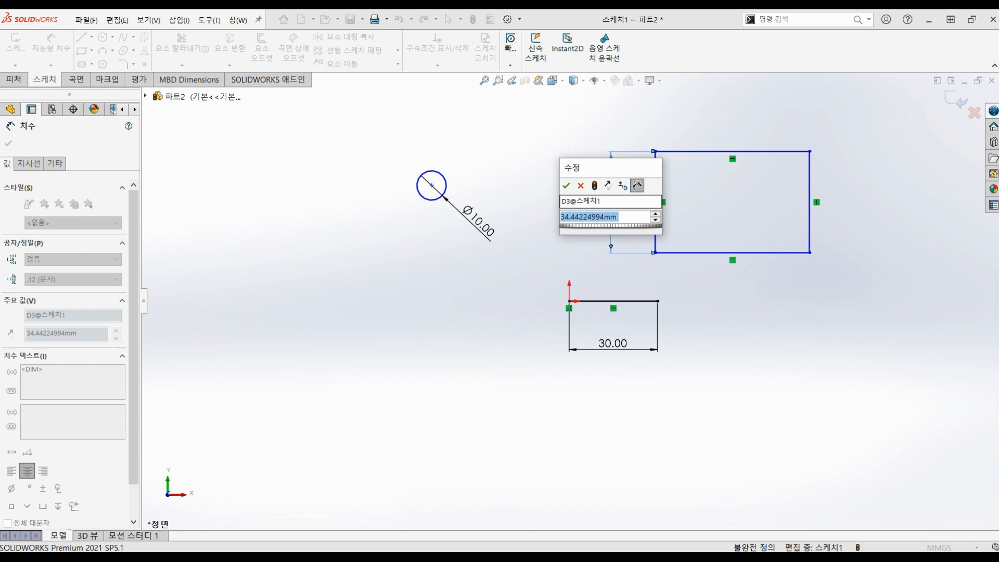
pyautogui.write('40')
pyautogui.press('Return')
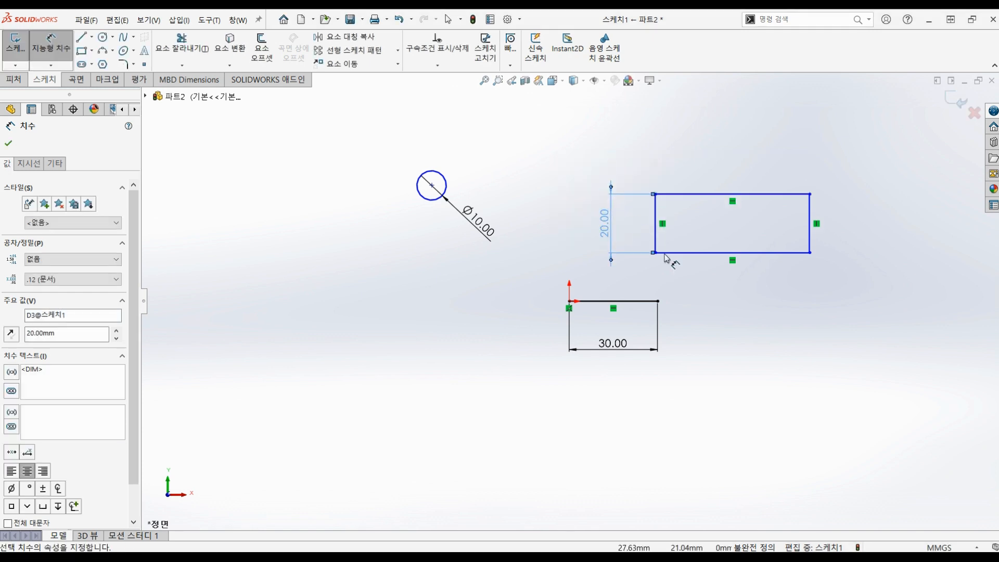
pyautogui.click(712, 302)
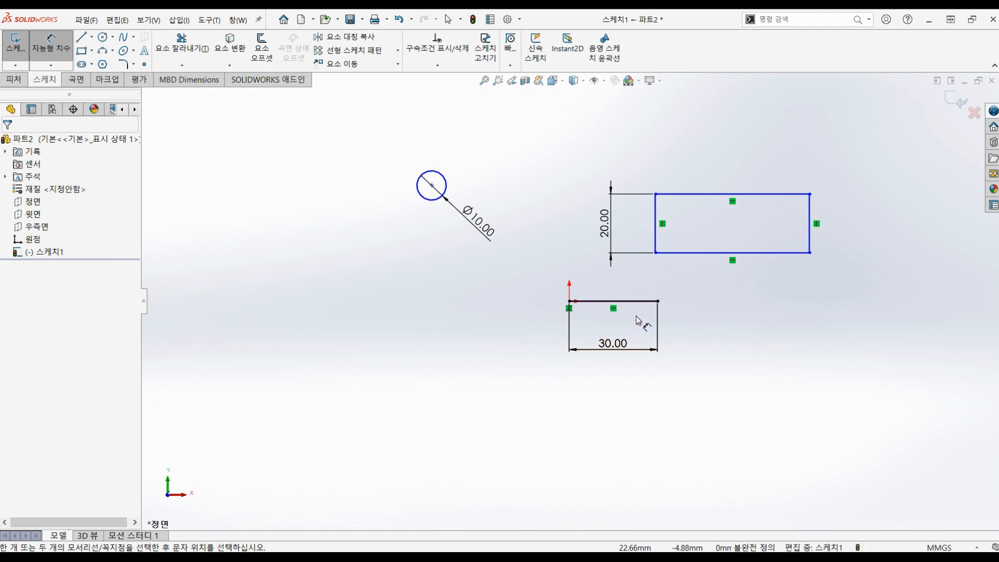
# Step: Dimension the rectangle's width from its top edge at 50 mm, placed above it, and leave Smart Dimension
pyautogui.click(749, 195)
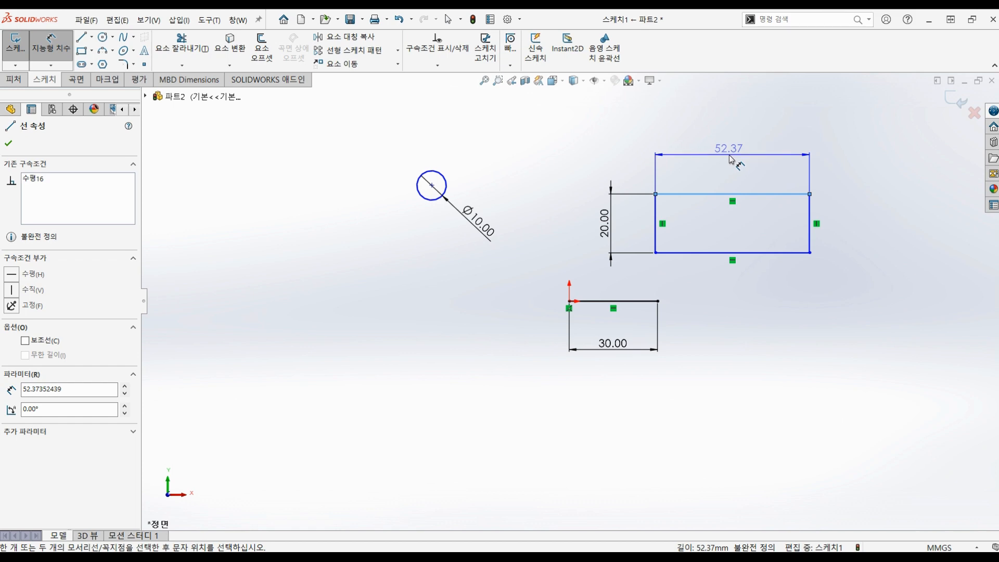
pyautogui.click(731, 157)
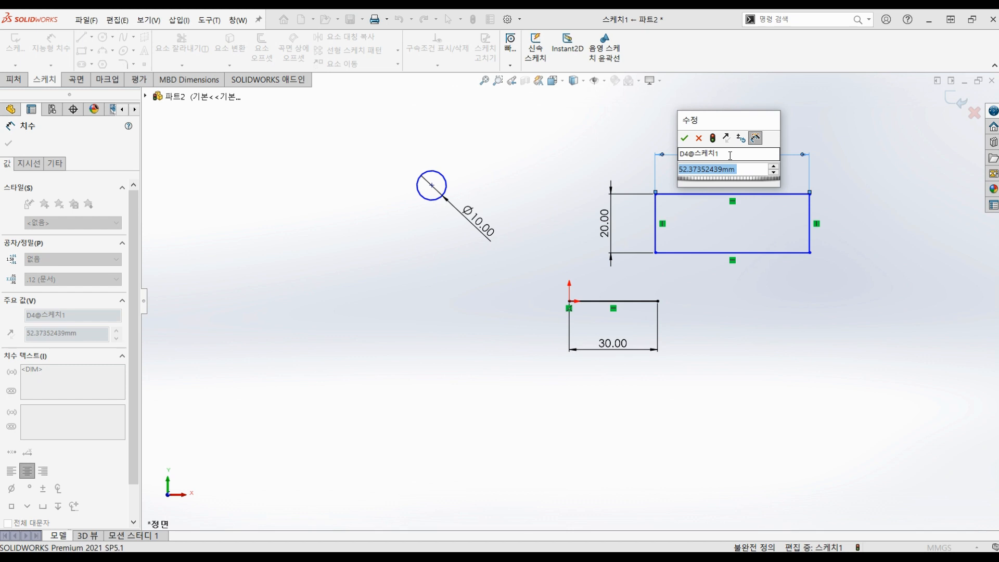
pyautogui.write('50')
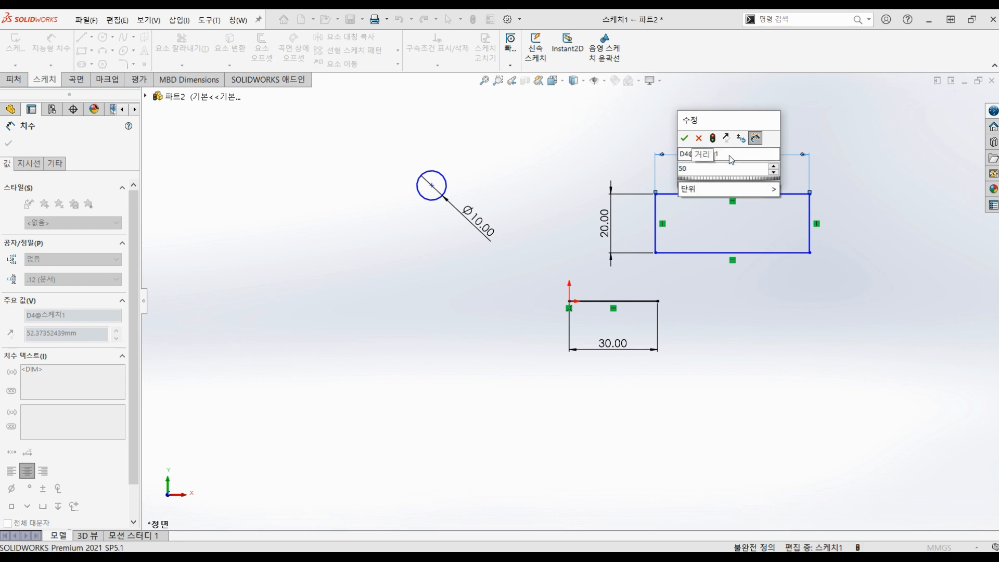
pyautogui.click(685, 139)
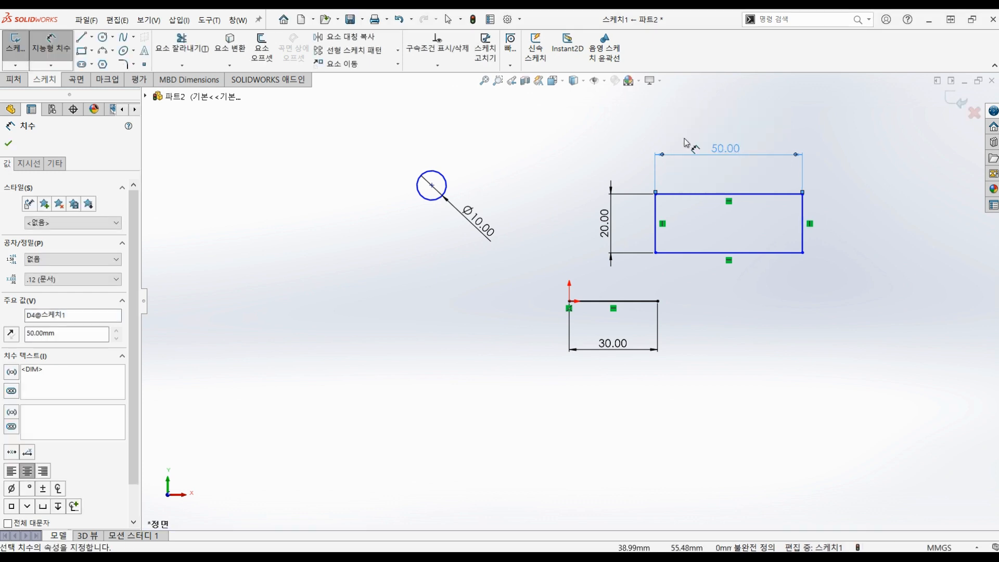
pyautogui.press('Escape')
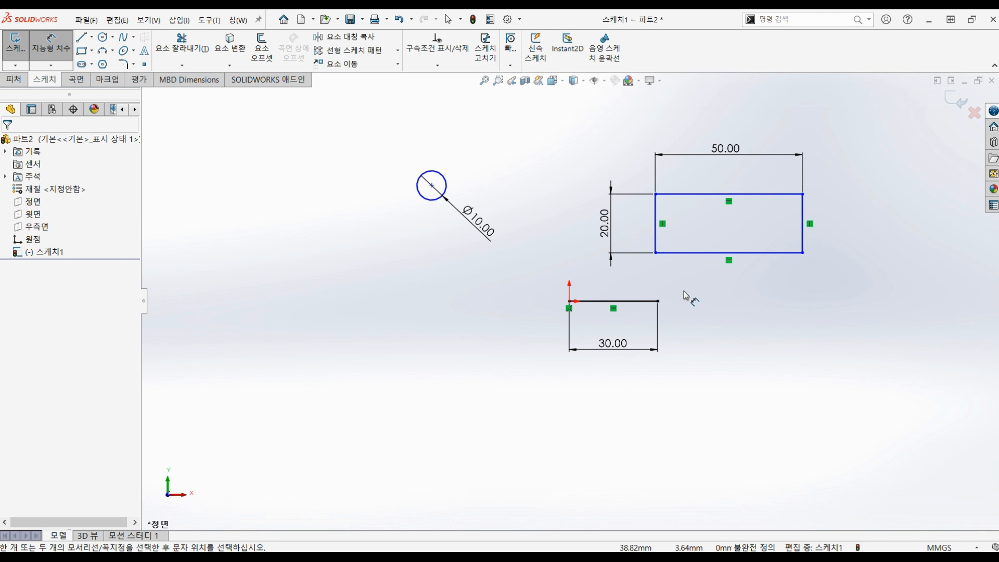
pyautogui.press('Escape')
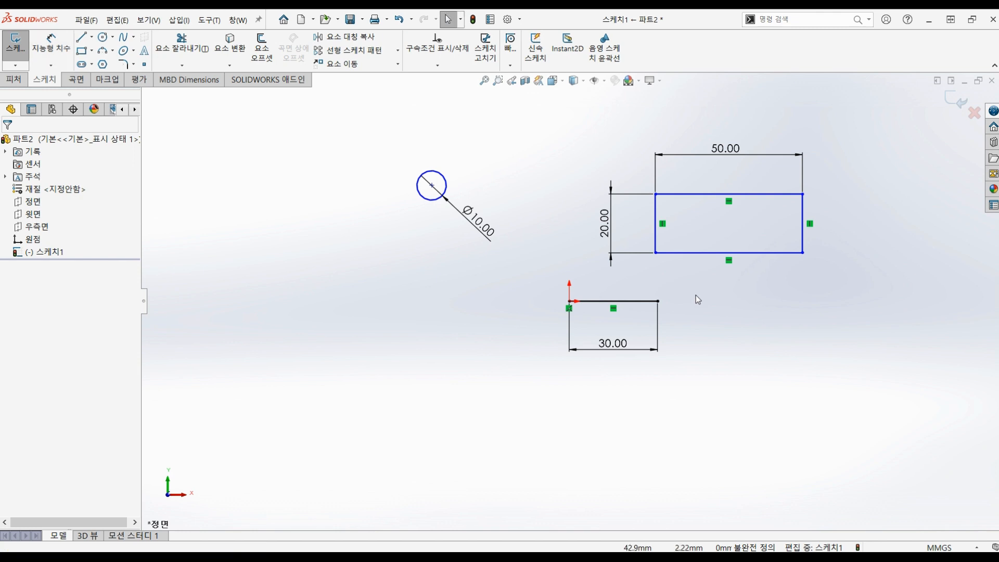
# Step: Try to move the dimensioned horizontal line by its body and select its right endpoint
pyautogui.click(639, 303)
pyautogui.moveTo(638, 303); pyautogui.dragTo(620, 292)
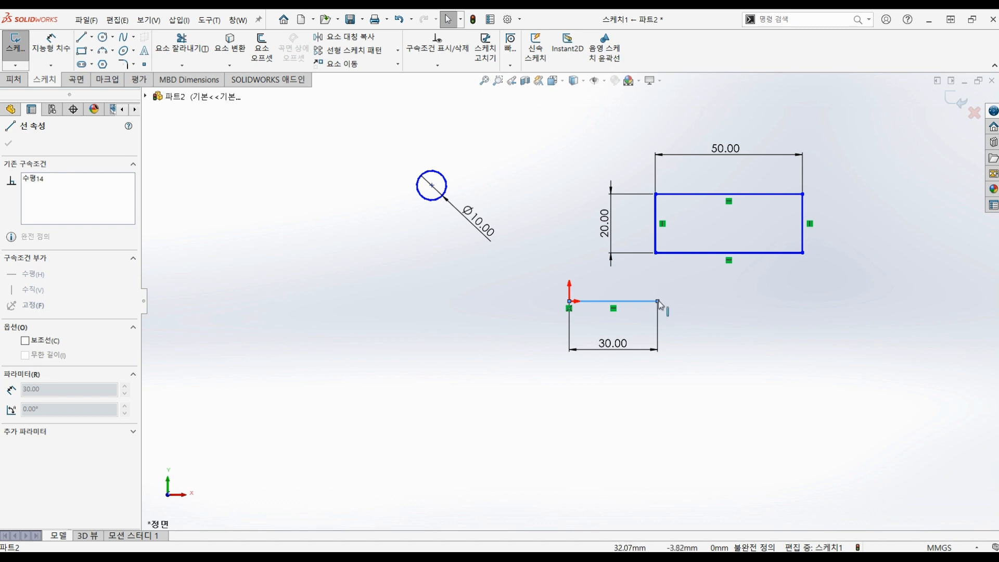
pyautogui.click(646, 292)
pyautogui.click(711, 309)
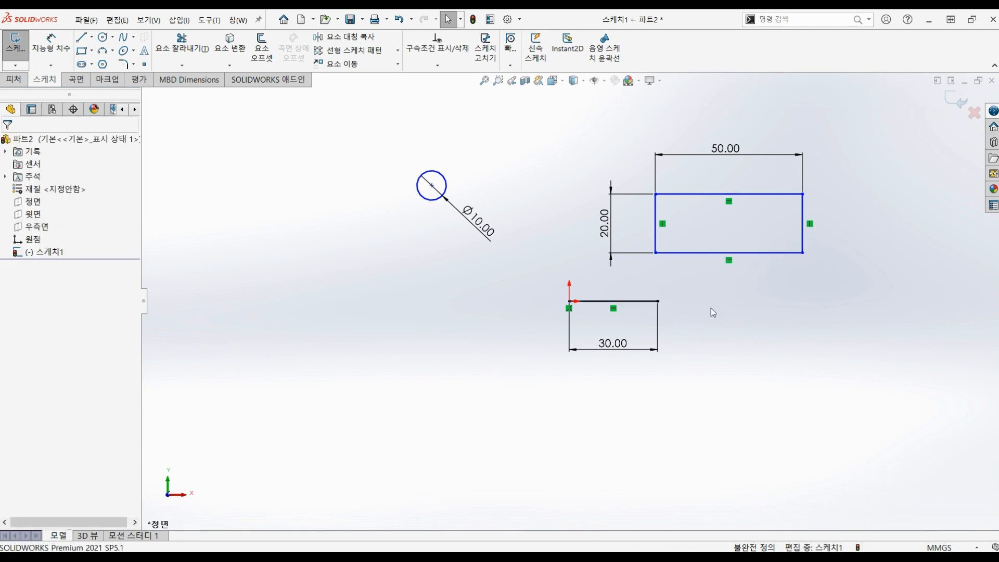
pyautogui.click(657, 302)
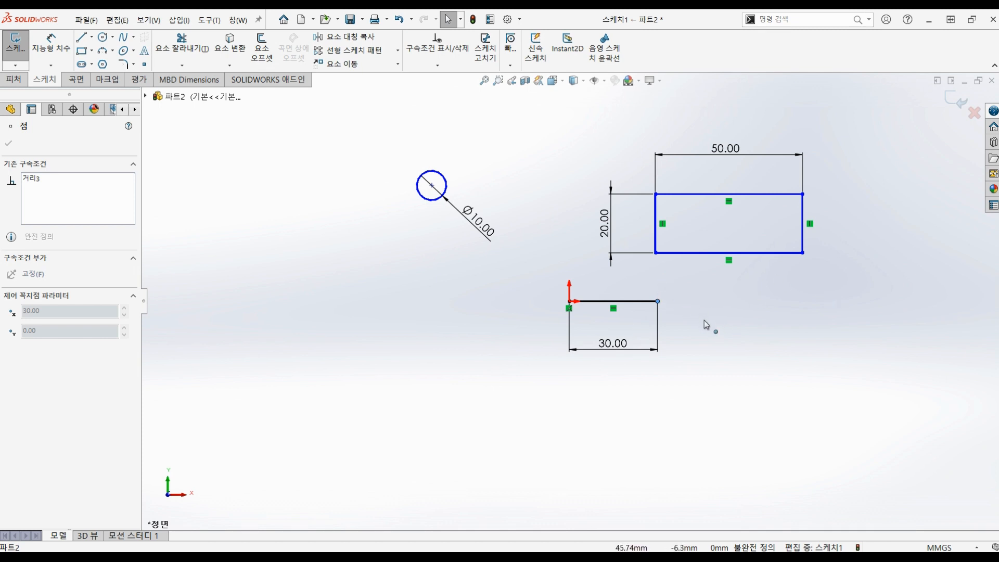
pyautogui.click(698, 344)
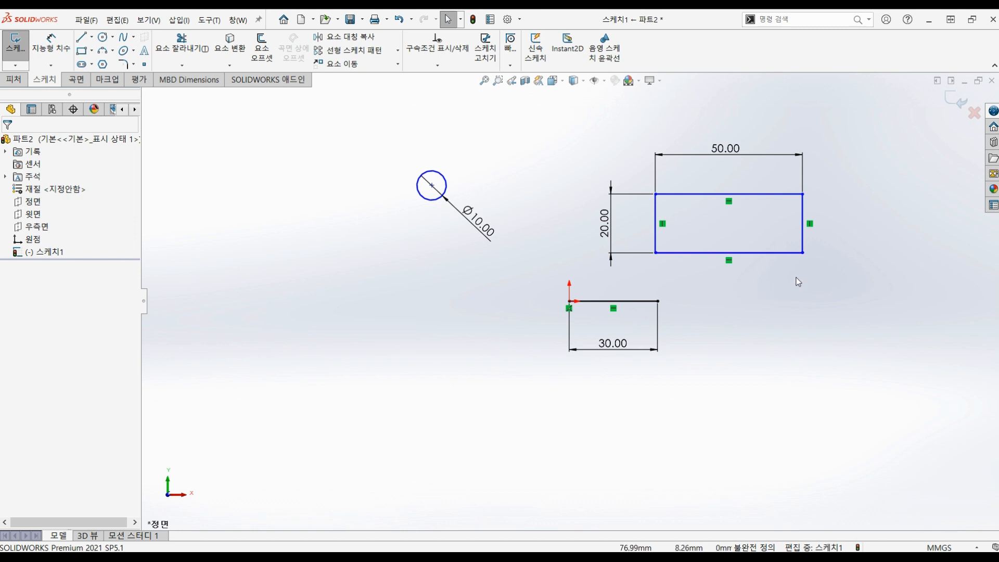
# Step: Move the dimensioned rectangle by its left edge and lower-right corner, placing that corner at about X 62 mm, Y 23 mm
pyautogui.click(656, 241)
pyautogui.moveTo(657, 241)
pyautogui.mouseDown()
pyautogui.moveTo(634, 225)
pyautogui.moveTo(703, 227)
pyautogui.moveTo(654, 224)
pyautogui.moveTo(676, 239)
pyautogui.moveTo(661, 239)
pyautogui.mouseUp()
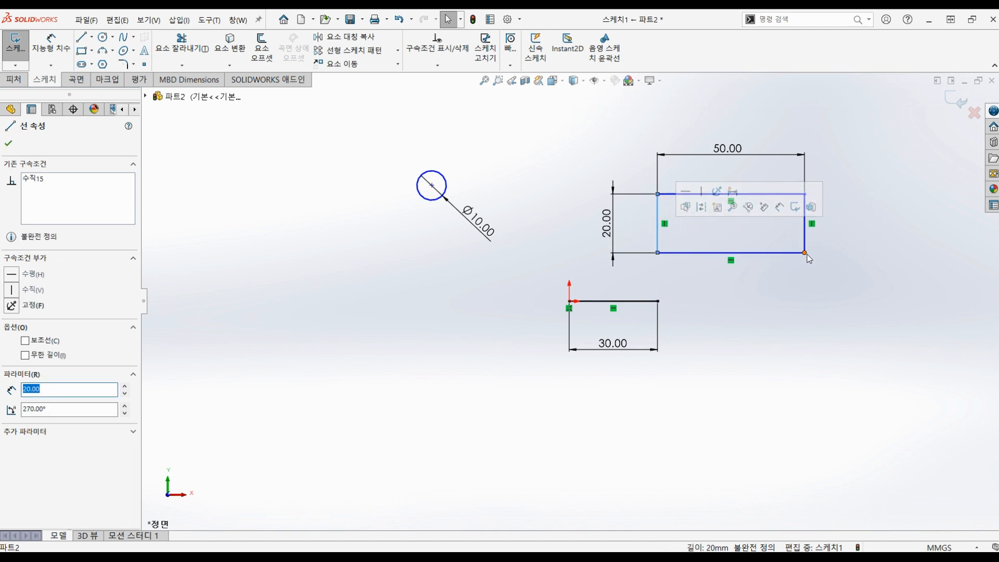
pyautogui.click(763, 276)
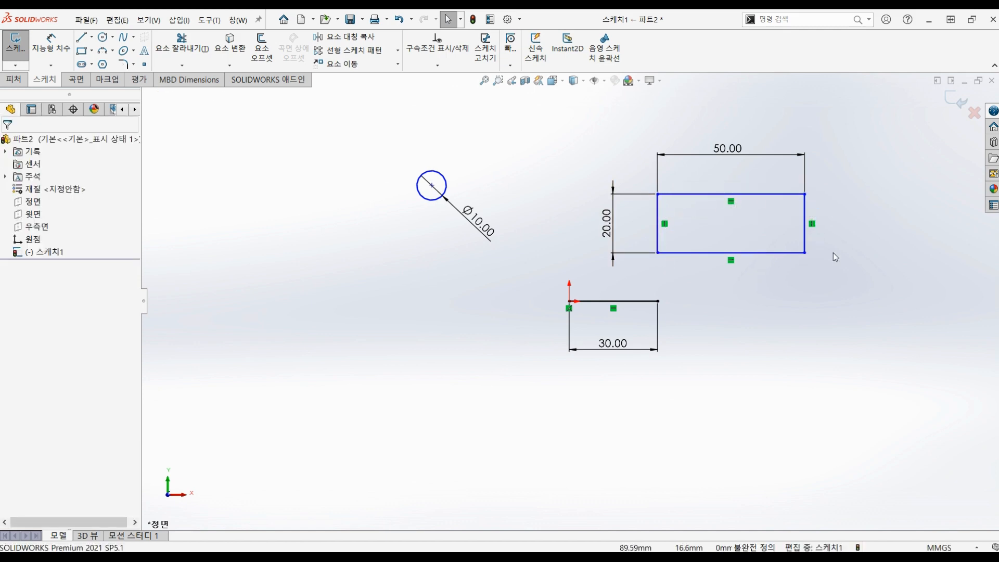
pyautogui.moveTo(806, 254); pyautogui.dragTo(754, 237)
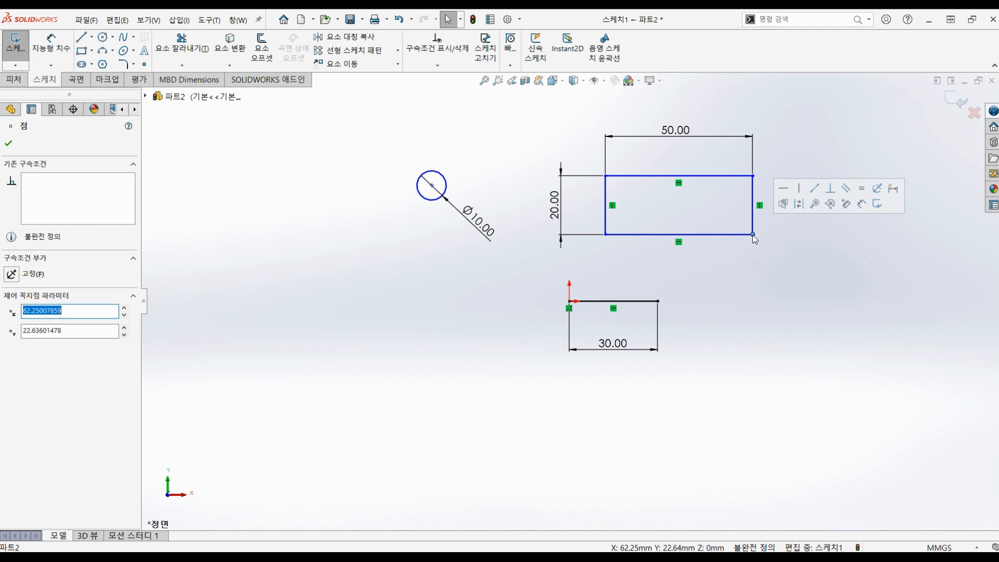
# Step: Move the dimensioned circle by its center point to about X -23 mm, Y 20 mm
pyautogui.click(441, 190)
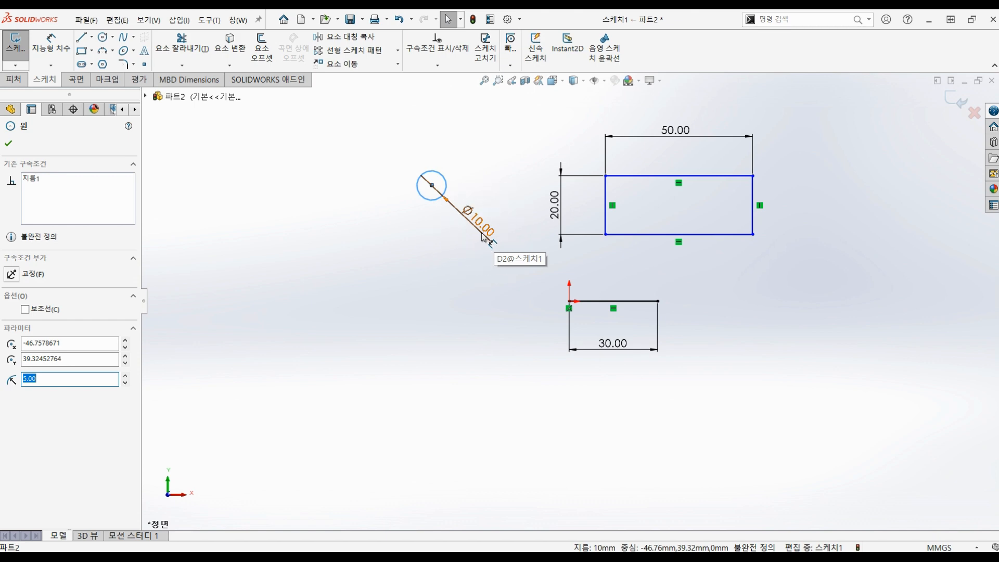
pyautogui.click(455, 247)
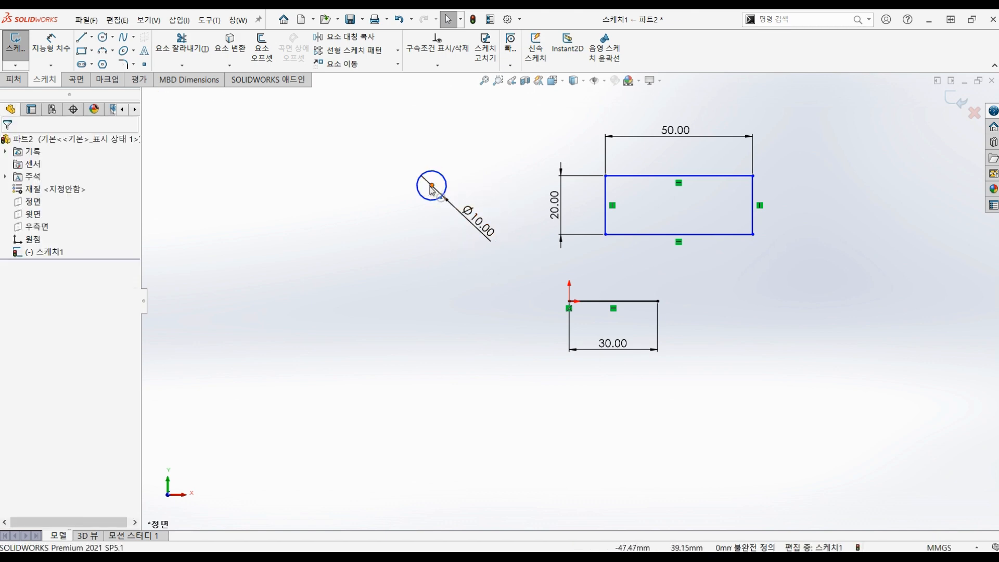
pyautogui.moveTo(432, 186); pyautogui.dragTo(502, 242)
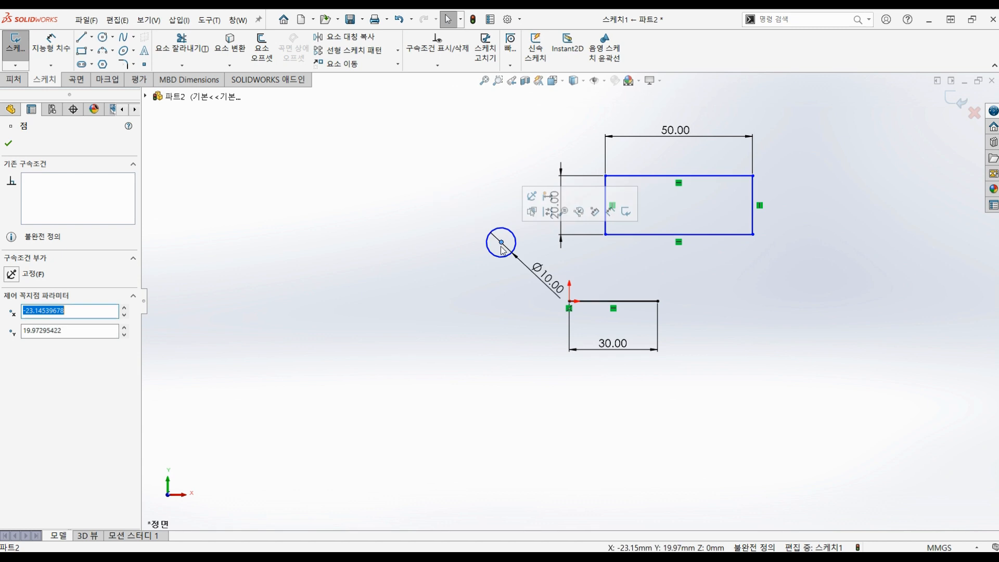
pyautogui.click(490, 315)
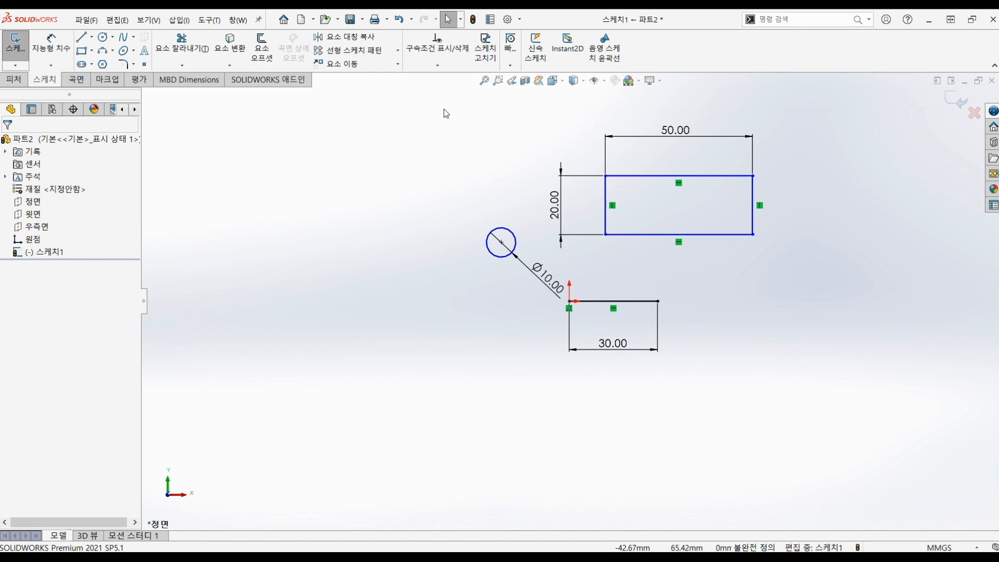
# Step: Delete the line, circle and rectangle together with all their dimensions from the sketch
pyautogui.moveTo(444, 108); pyautogui.dragTo(869, 417)
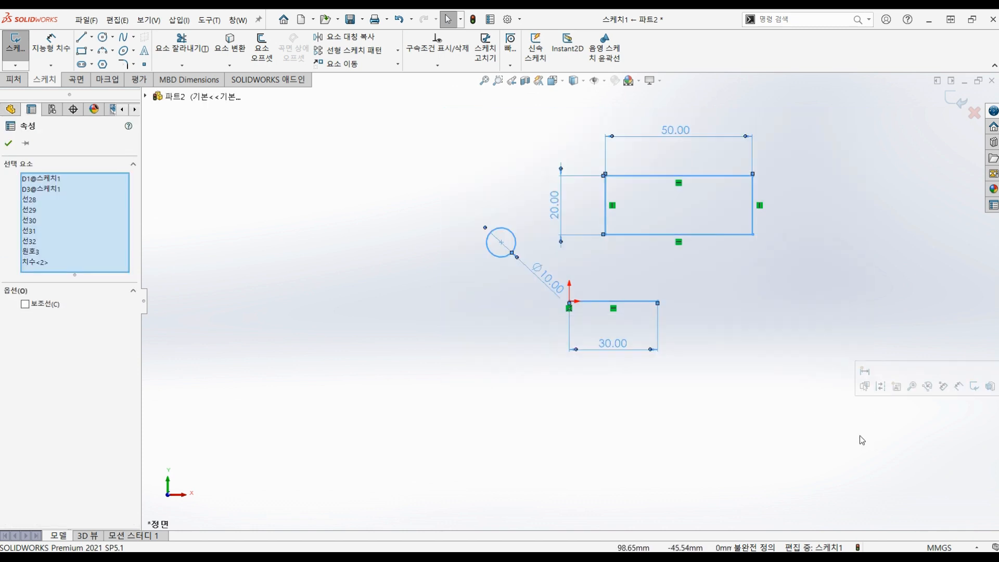
pyautogui.press('Delete')
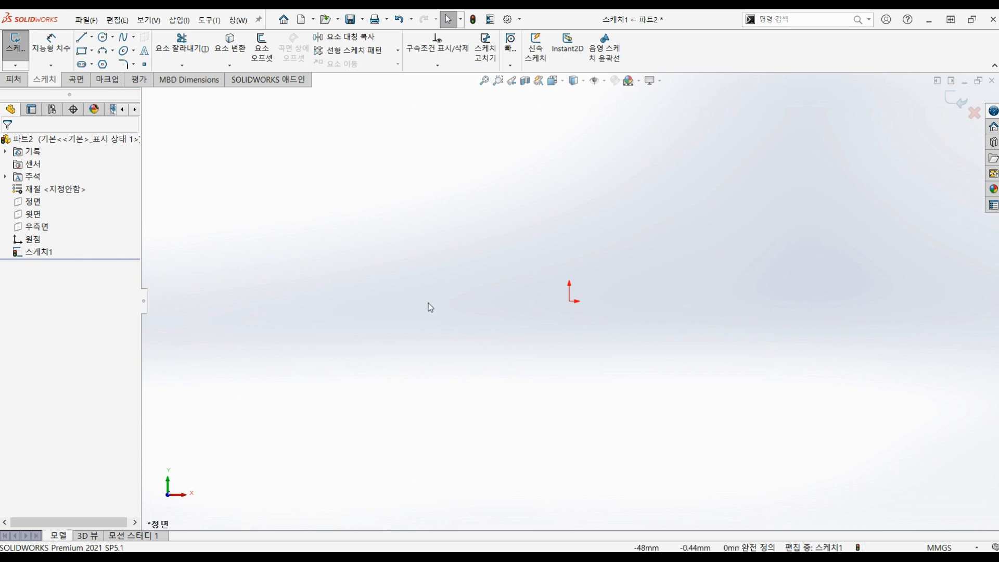
# Step: Sketch a horizontal line just above the origin, running from about X -15 mm, Y 5 mm to the right past the origin
pyautogui.click(81, 40)
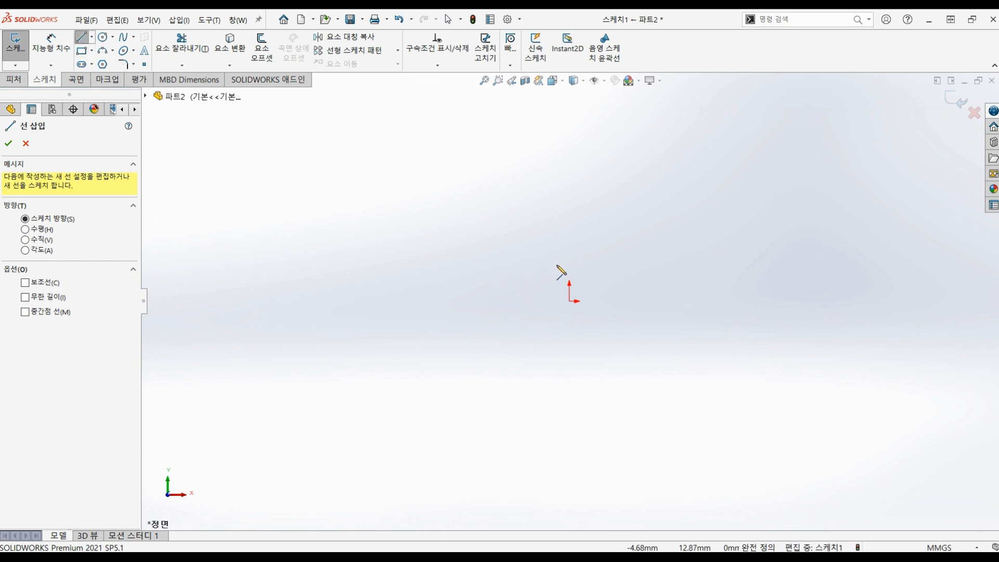
pyautogui.click(528, 285)
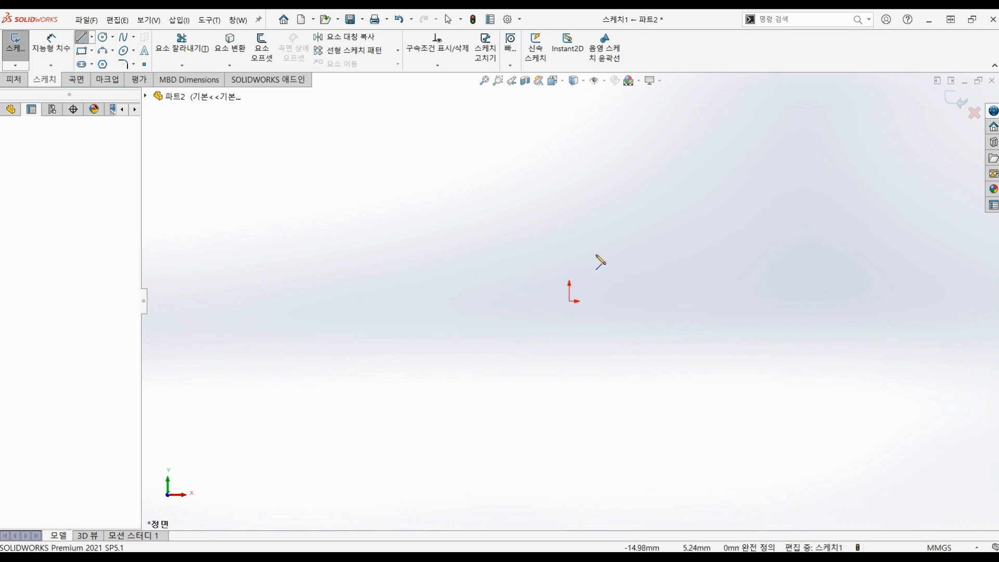
pyautogui.click(687, 285)
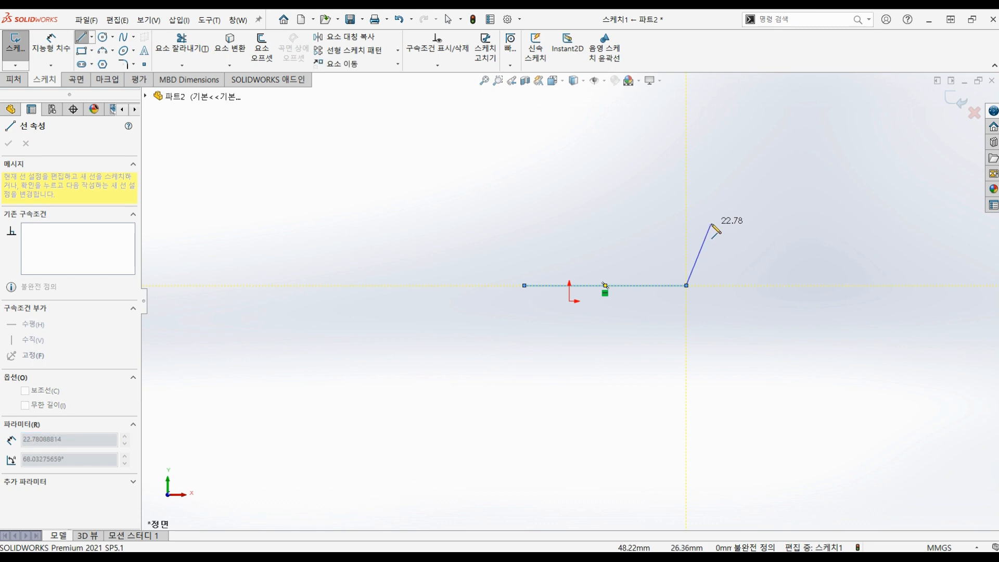
pyautogui.press('Escape')
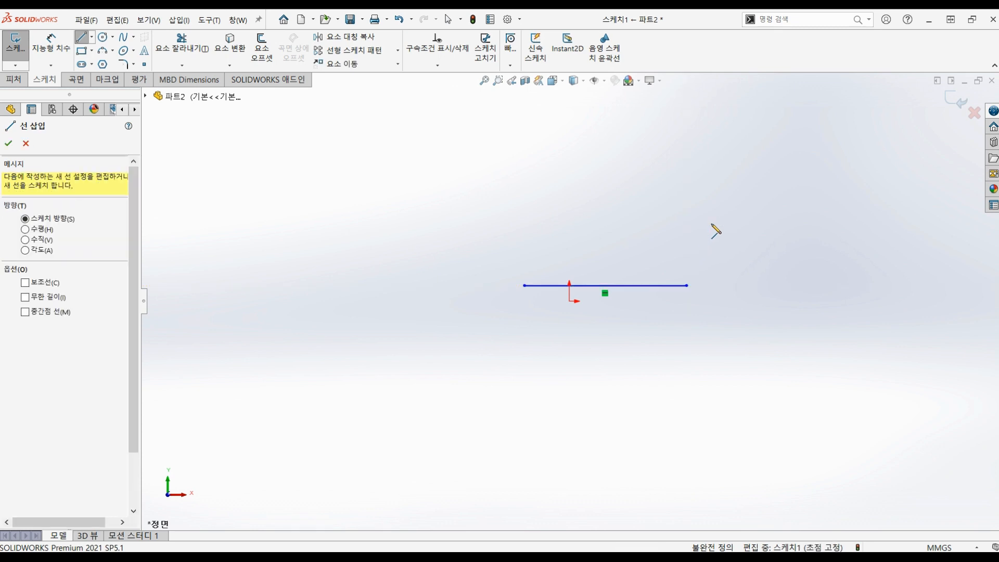
# Step: Sketch a slanted line about 57 mm long, rising to the right at about 31° above the horizontal line
pyautogui.click(545, 255)
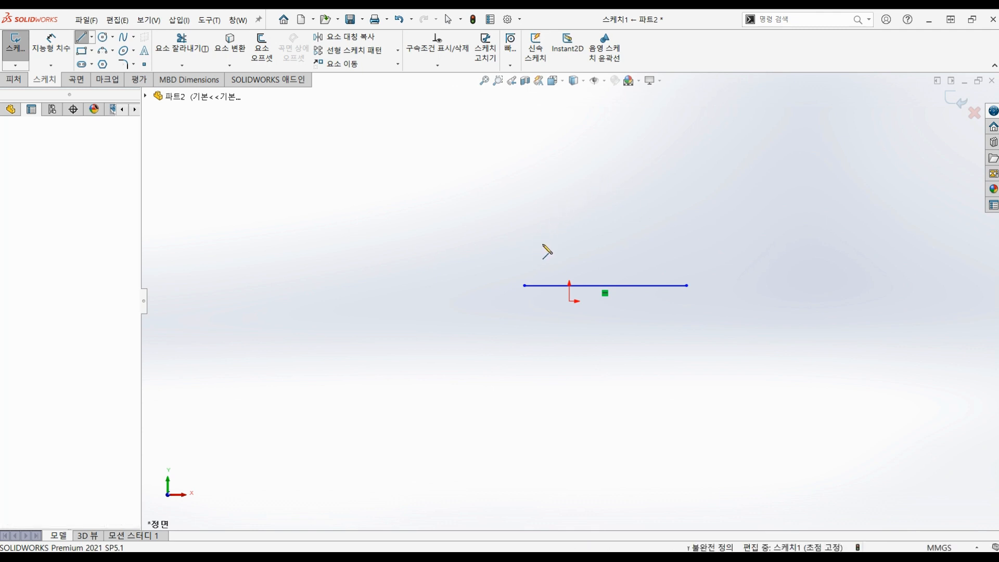
pyautogui.click(533, 252)
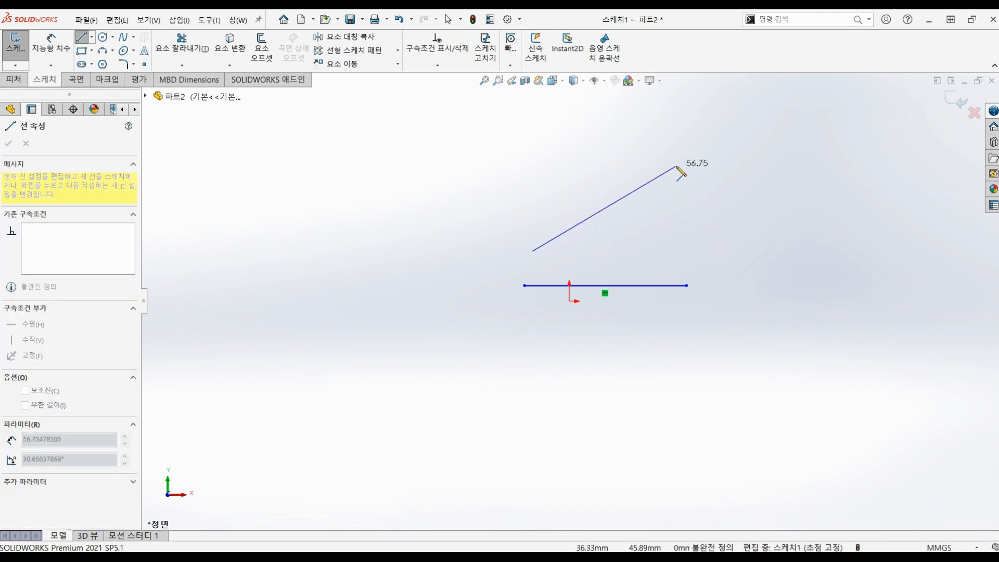
pyautogui.click(676, 166)
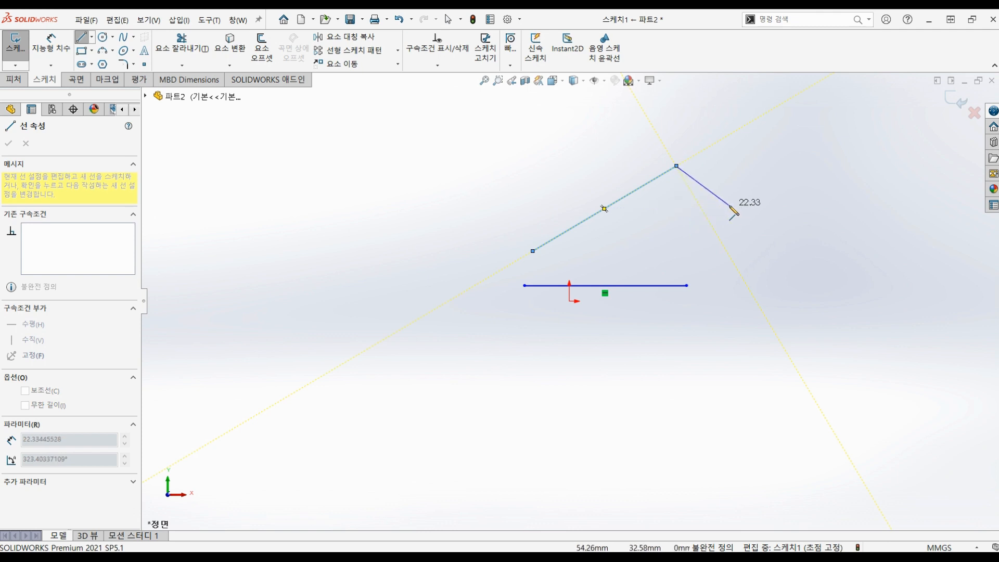
# Step: Shorten the slanted line by moving its upper endpoint to about X 10.6 mm, Y 29.9 mm
pyautogui.press('Escape')
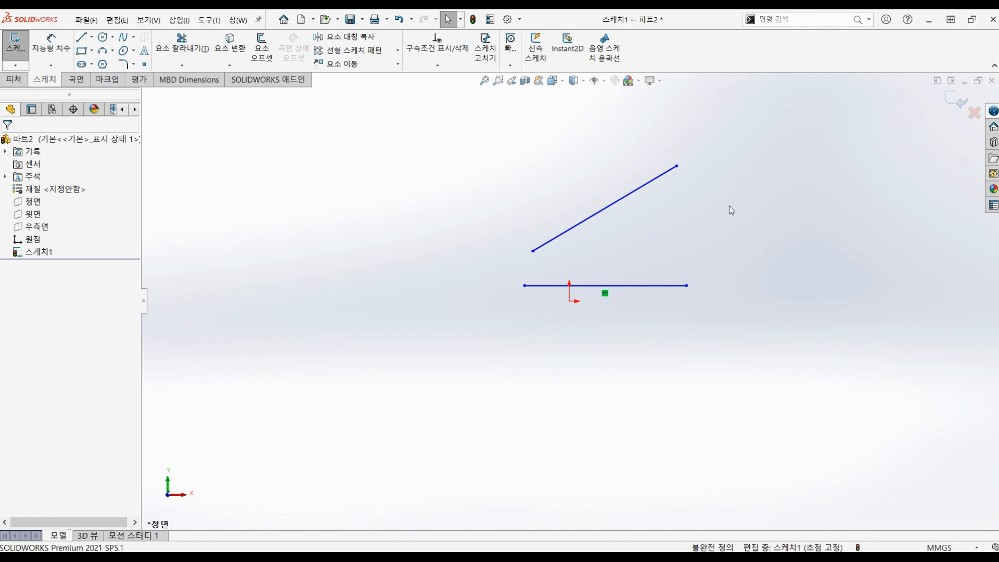
pyautogui.click(632, 285)
pyautogui.press('Escape')
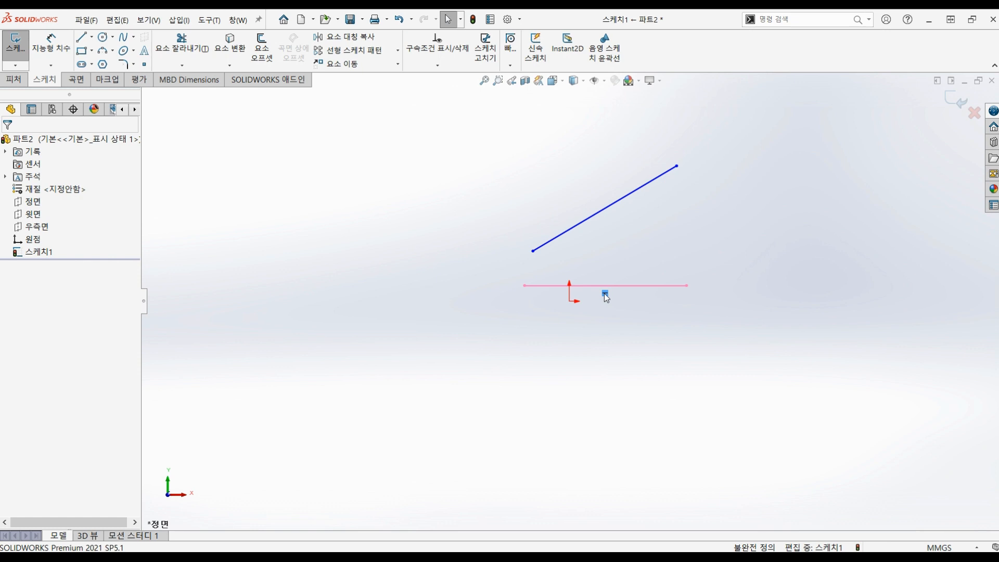
pyautogui.click(637, 192)
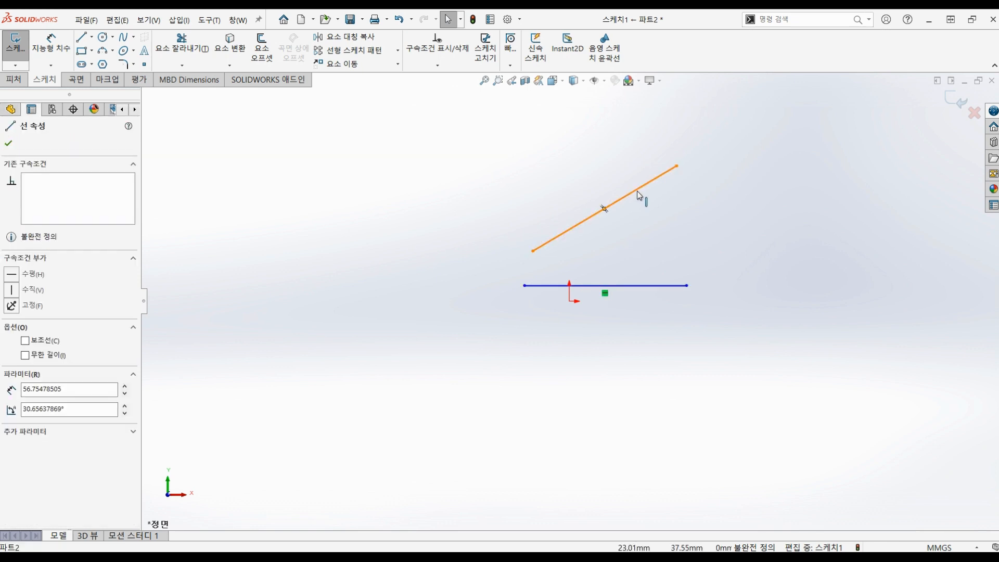
pyautogui.click(682, 287)
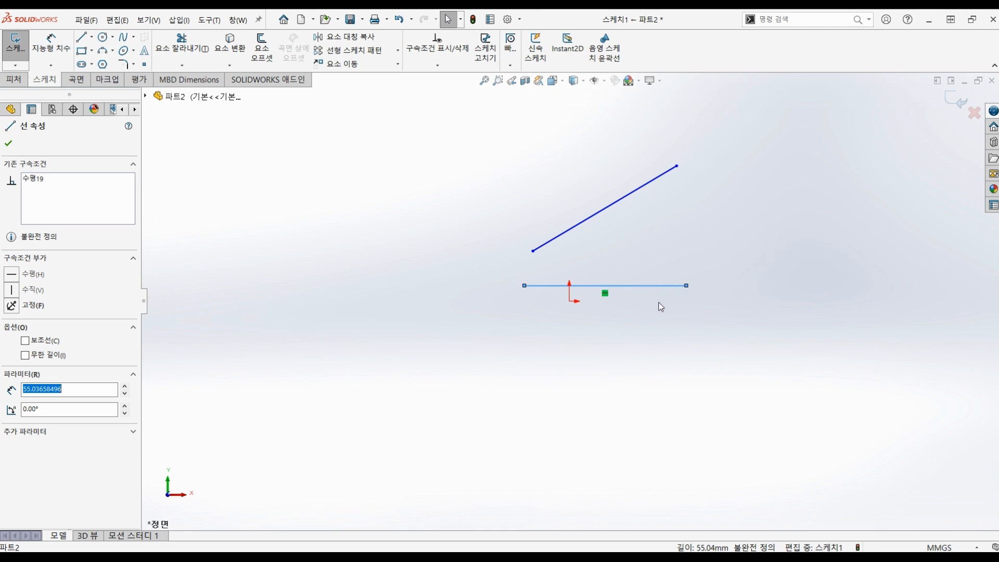
pyautogui.press('Escape')
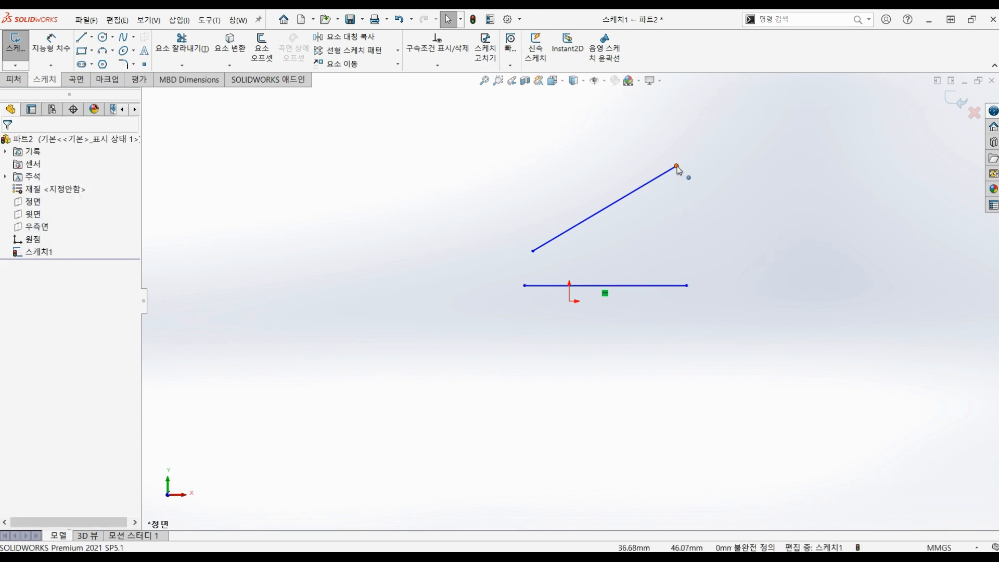
pyautogui.moveTo(677, 166); pyautogui.dragTo(602, 213)
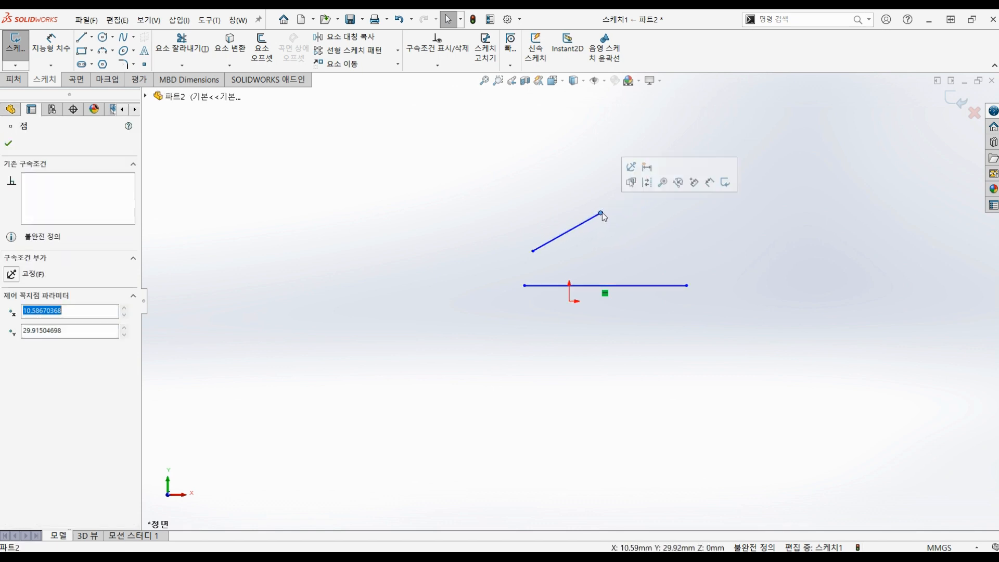
pyautogui.click(655, 245)
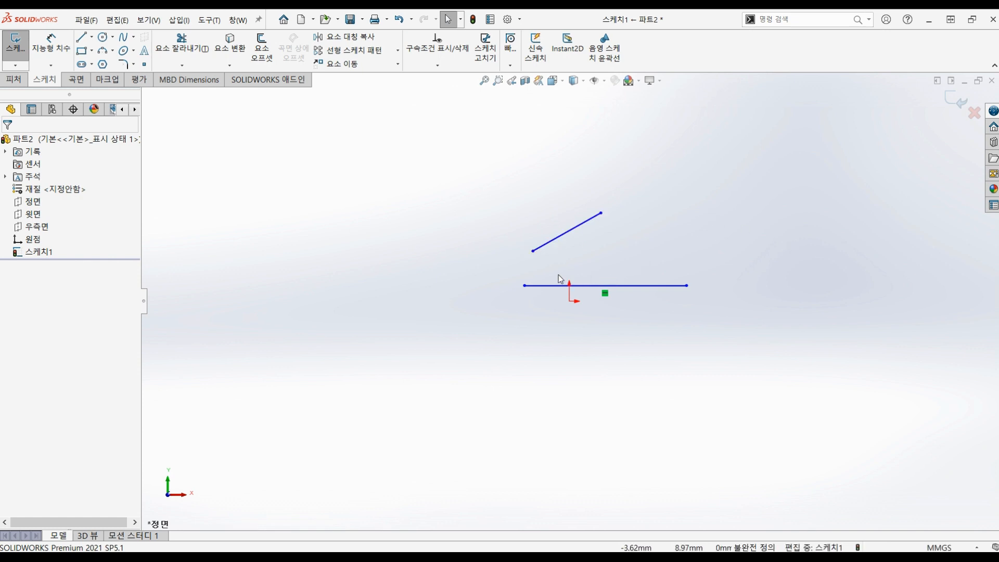
# Step: Add an Equal relation between the horizontal line and the slanted line
pyautogui.click(544, 290)
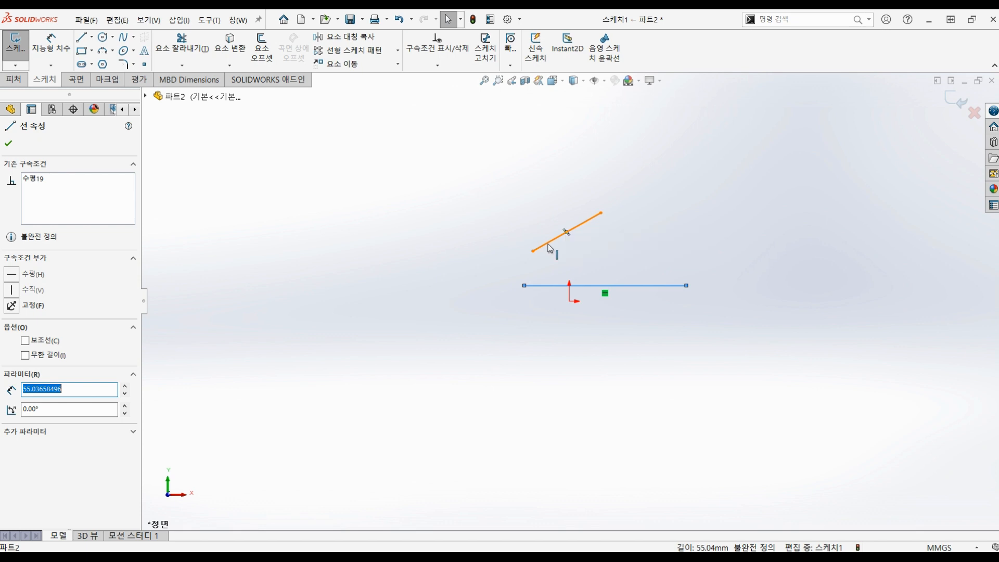
pyautogui.keyDown('ctrl'); pyautogui.click(549, 245); pyautogui.keyUp('ctrl')
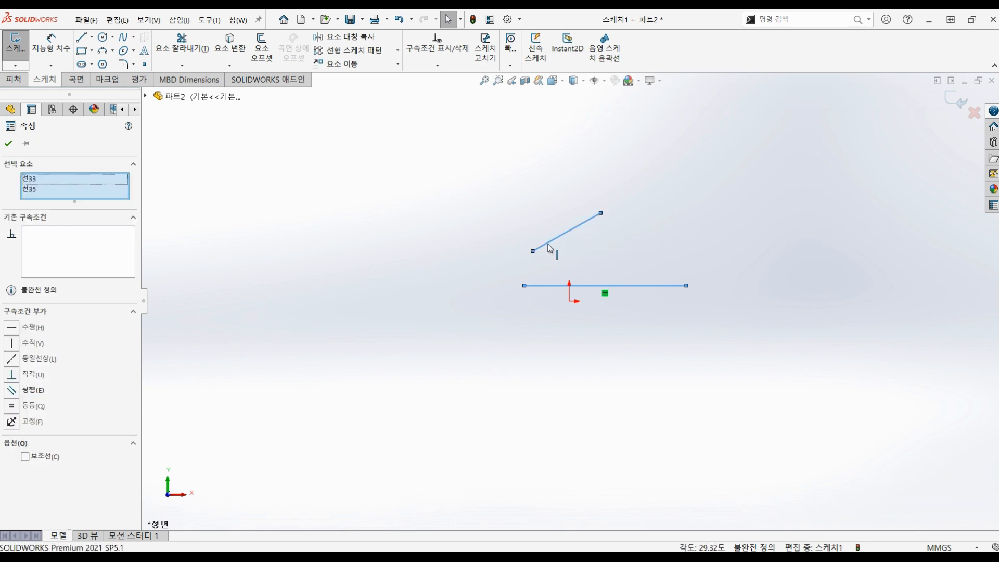
pyautogui.rightClick(573, 253)
pyautogui.click(12, 407)
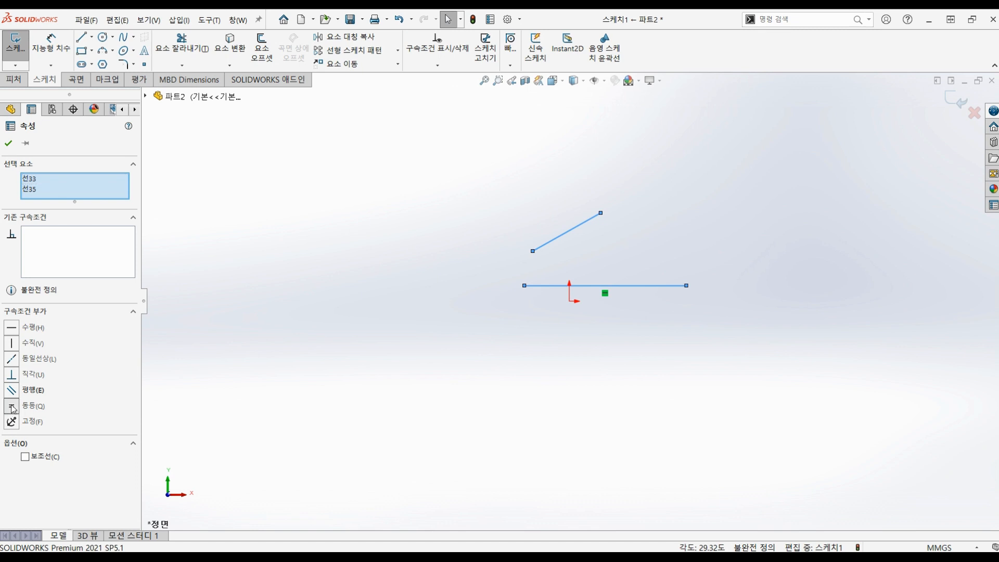
pyautogui.click(507, 331)
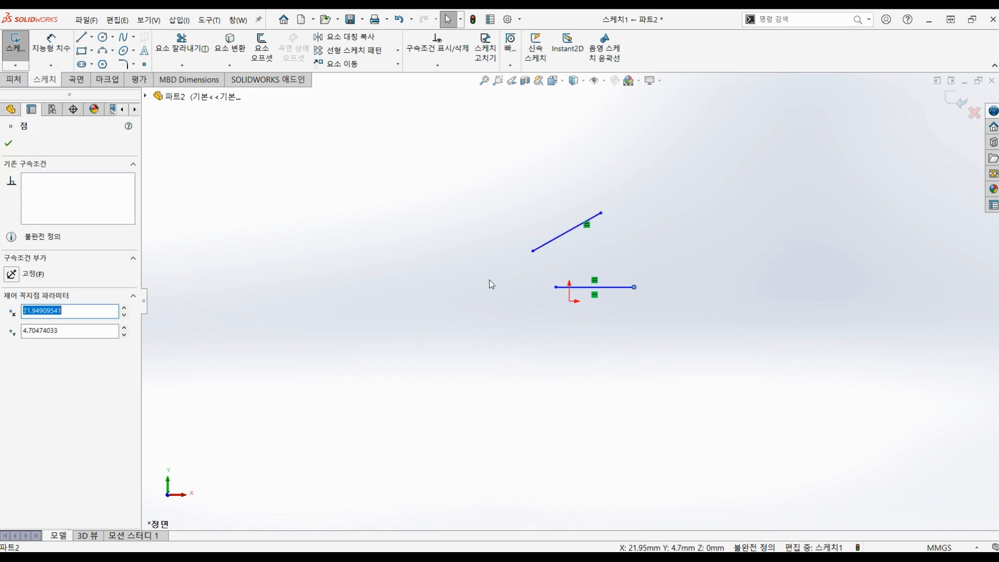
pyautogui.click(489, 280)
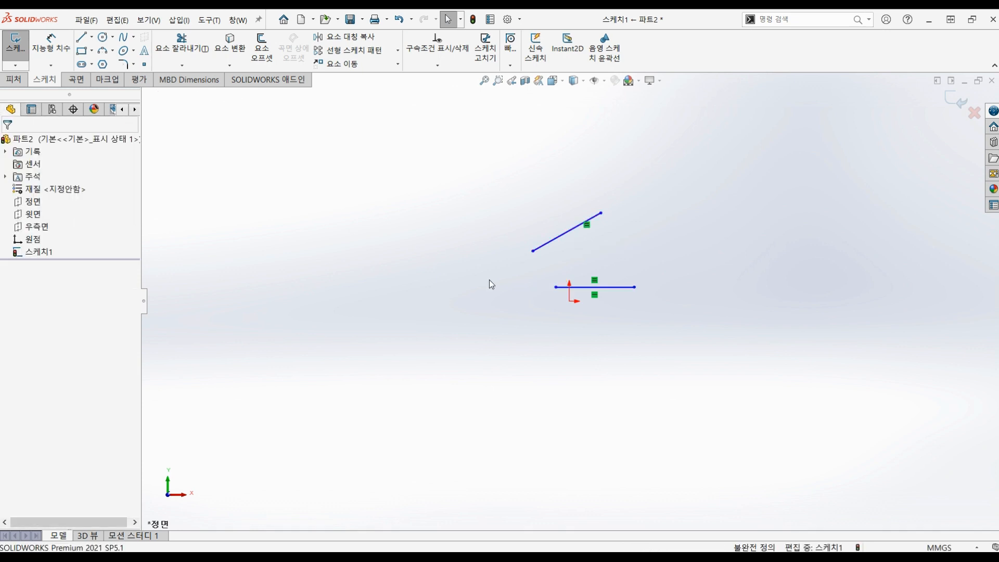
# Step: Dimension the horizontal line's length below it with Smart Dimension and set it to 50 mm
pyautogui.click(52, 49)
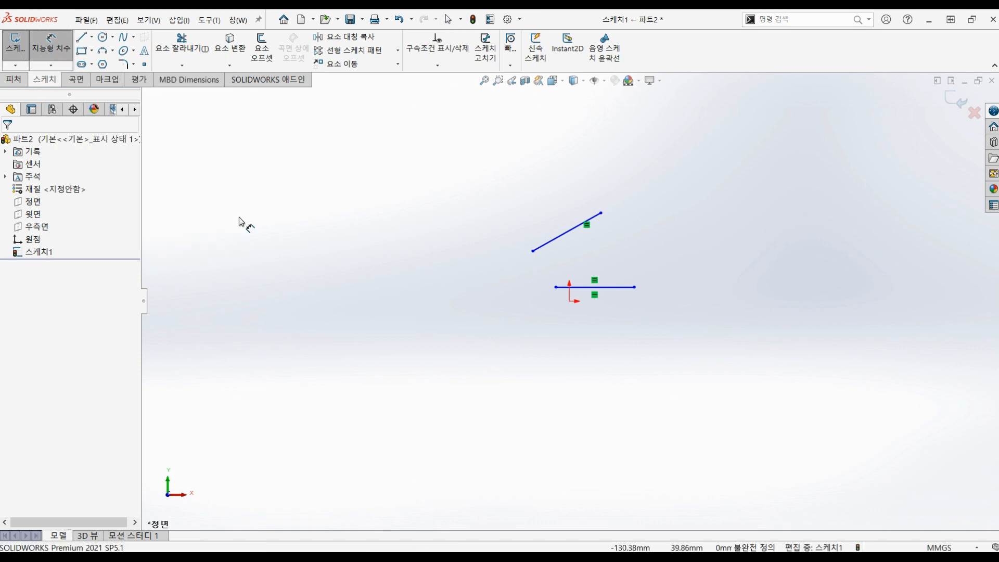
pyautogui.click(598, 288)
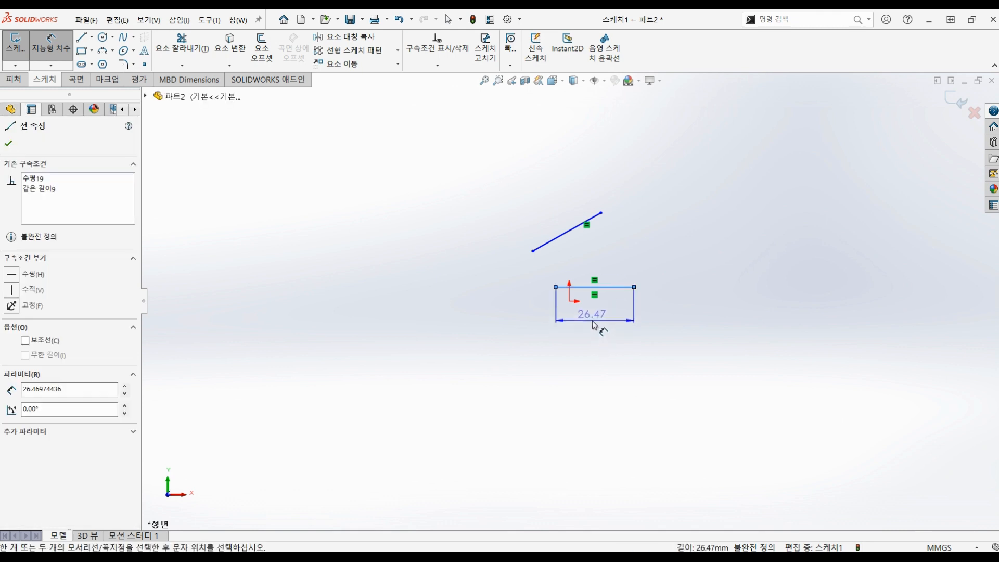
pyautogui.click(596, 325)
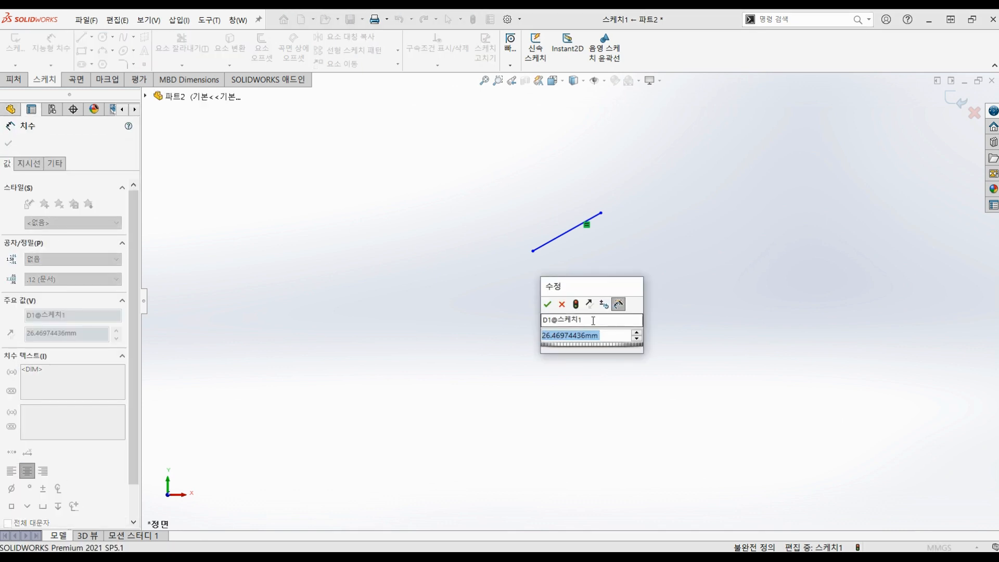
pyautogui.write('50')
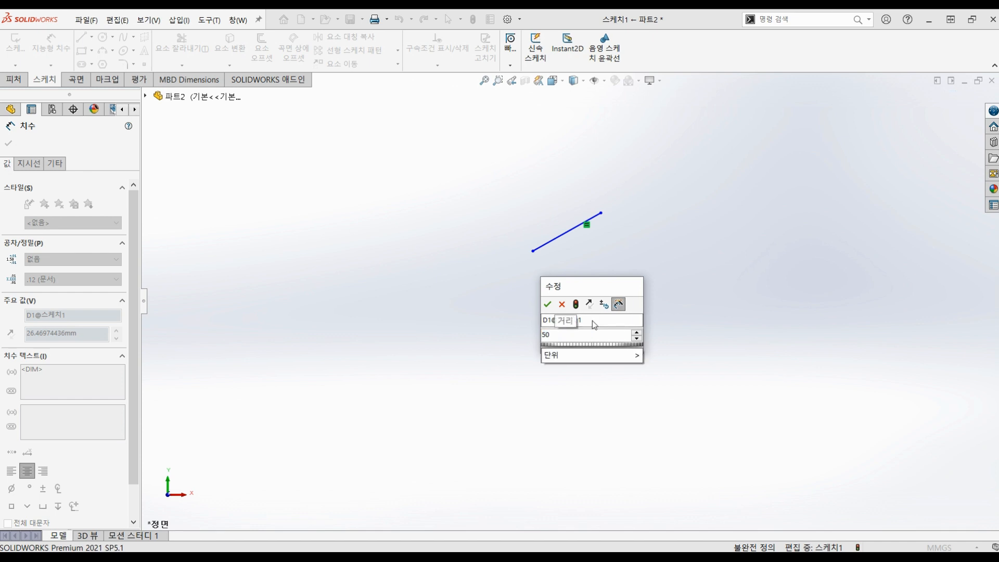
pyautogui.click(549, 305)
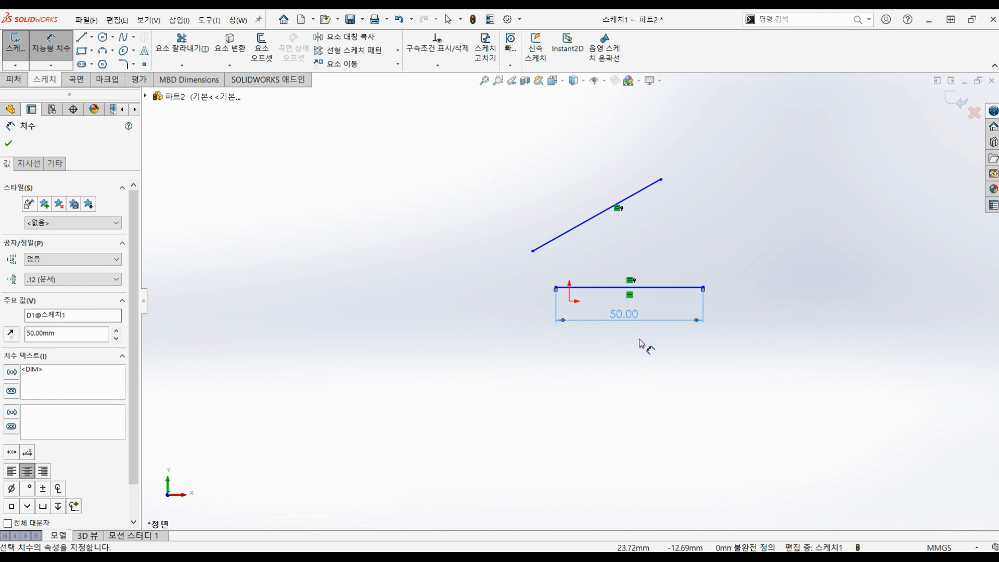
# Step: Change the horizontal line's length dimension to 20 mm and leave the dimension tool
pyautogui.doubleClick(623, 316)
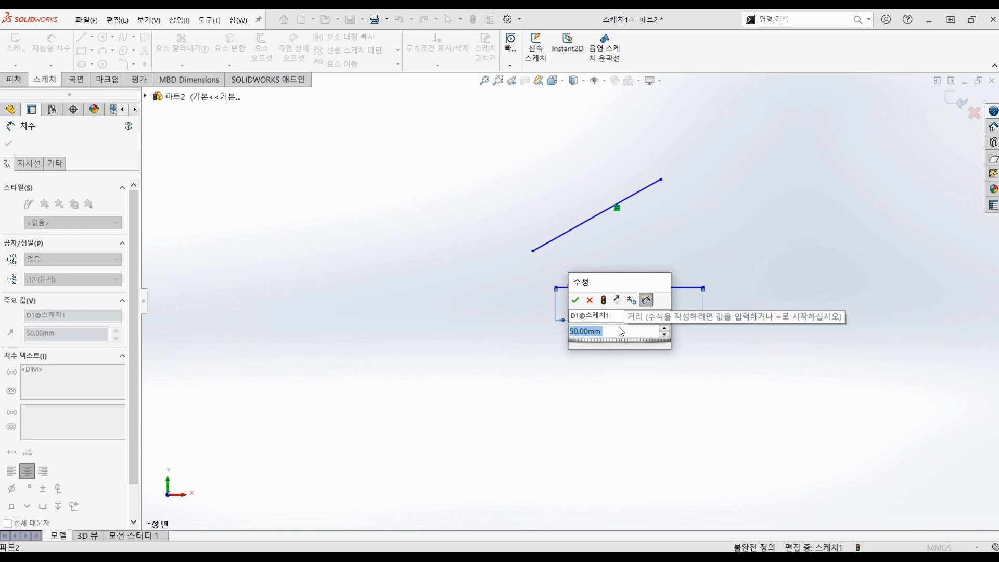
pyautogui.write('20')
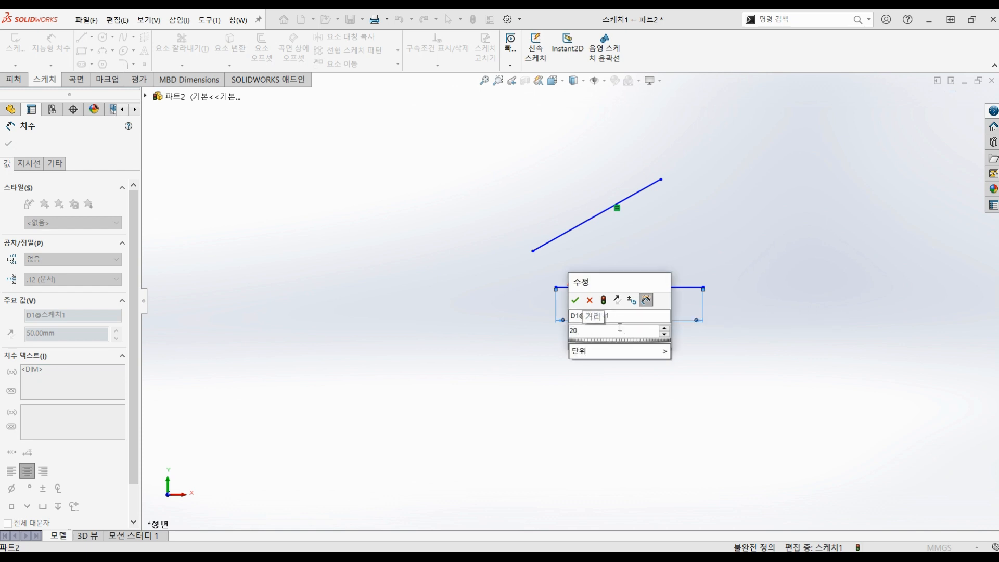
pyautogui.press('Return')
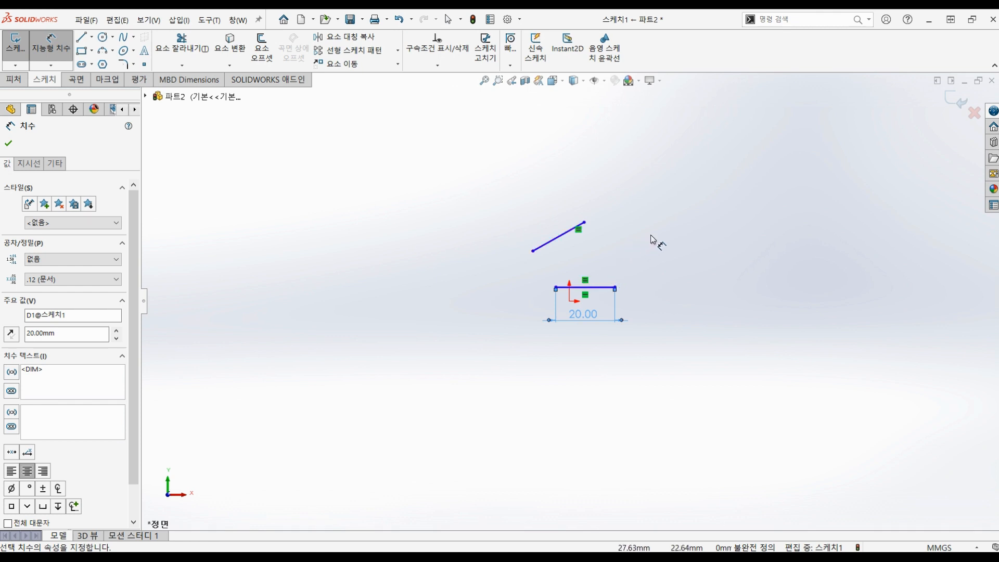
pyautogui.press('Escape')
pyautogui.press('Escape')
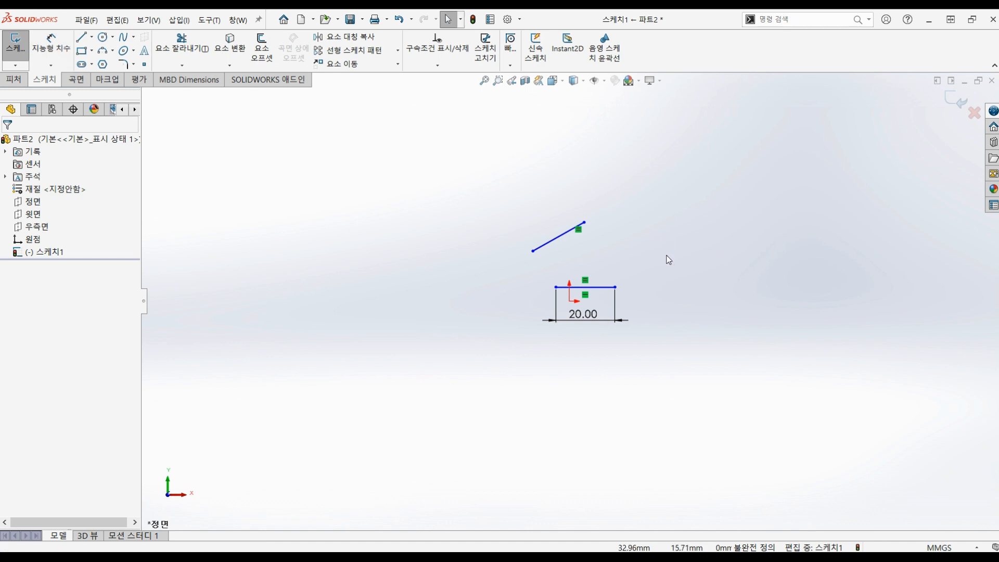
# Step: Add a Parallel relation between the horizontal line and the slanted line
pyautogui.click(597, 294)
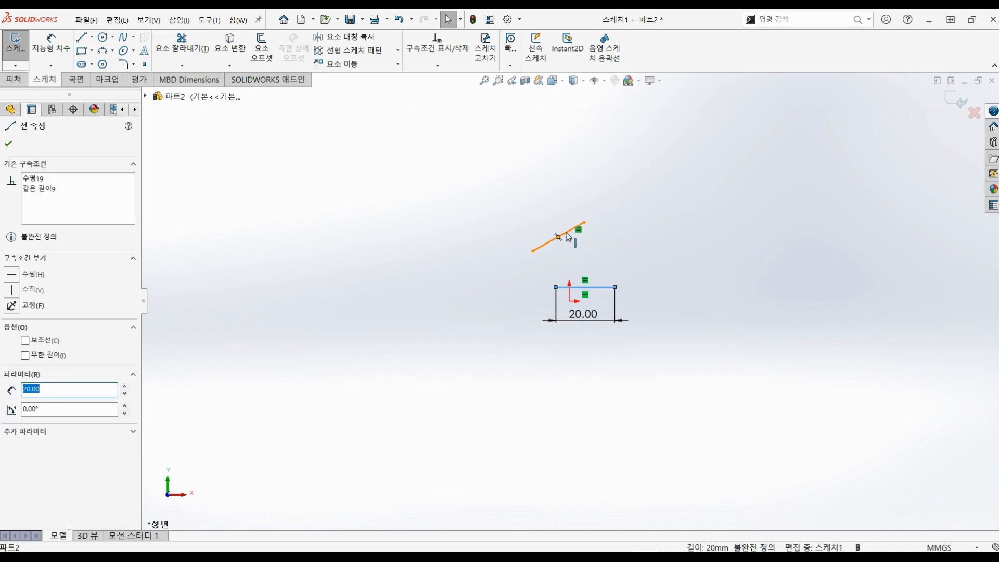
pyautogui.keyDown('ctrl'); pyautogui.click(569, 237); pyautogui.keyUp('ctrl')
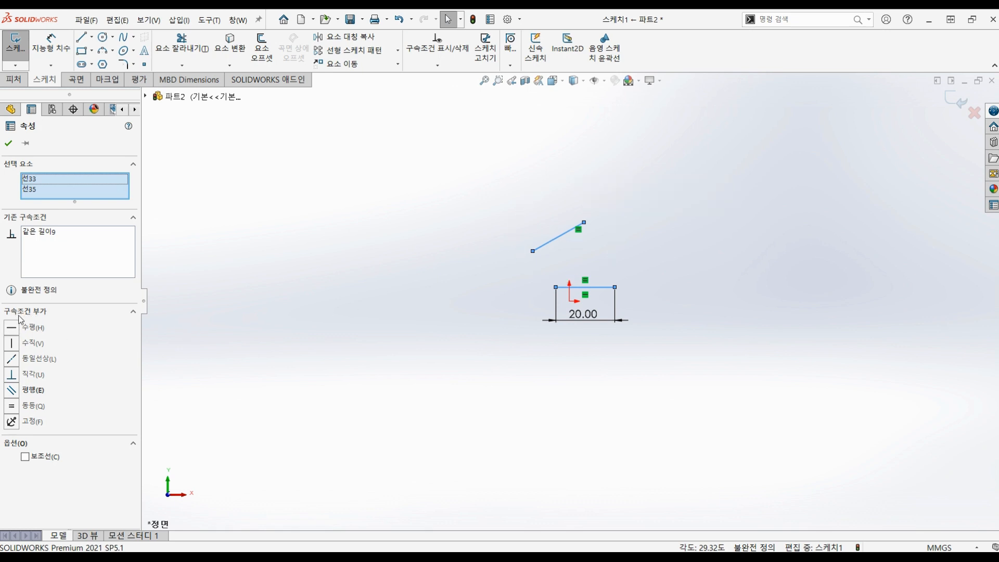
pyautogui.click(12, 394)
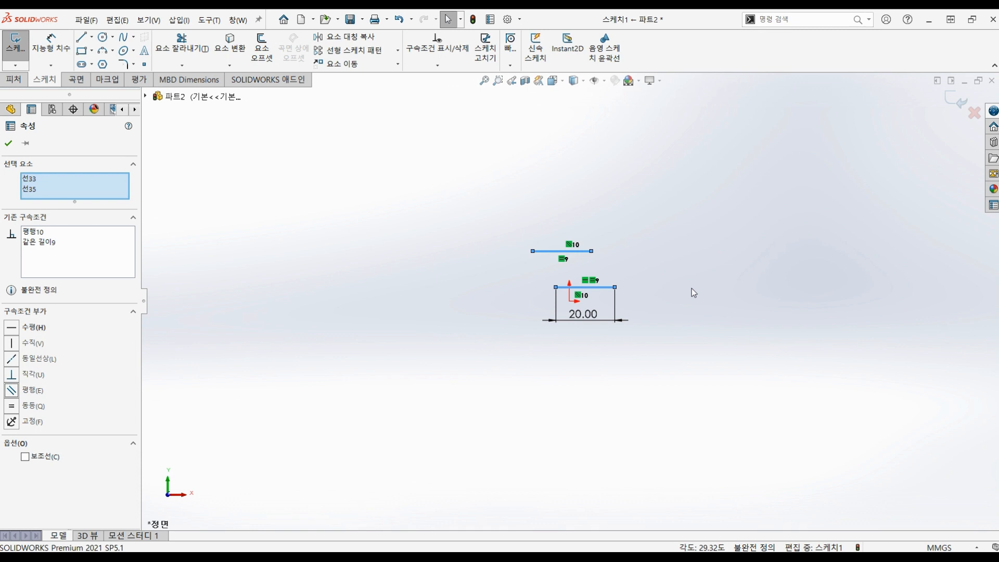
# Step: Delete both lines together with the length dimension from the sketch
pyautogui.click(732, 288)
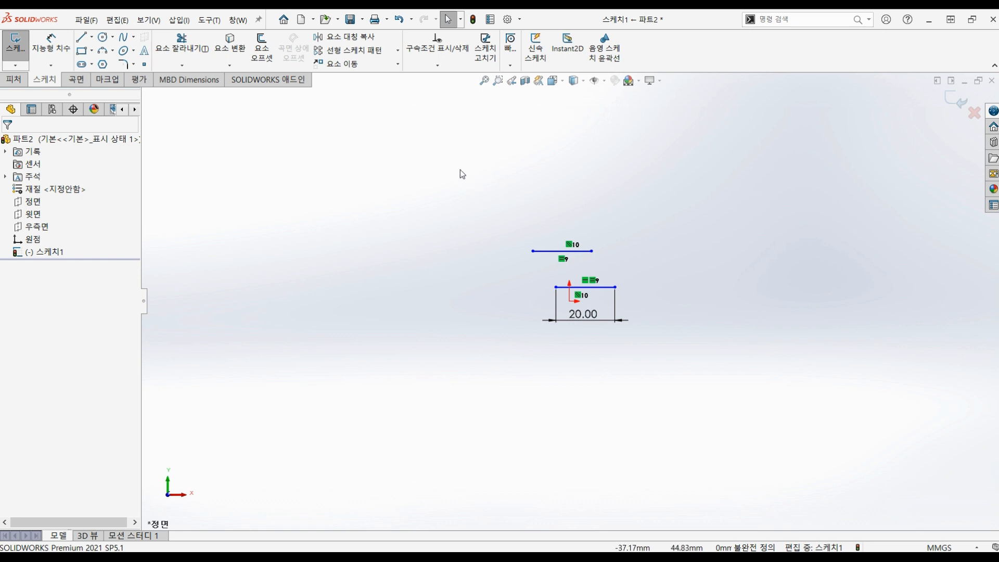
pyautogui.moveTo(461, 170); pyautogui.dragTo(721, 357)
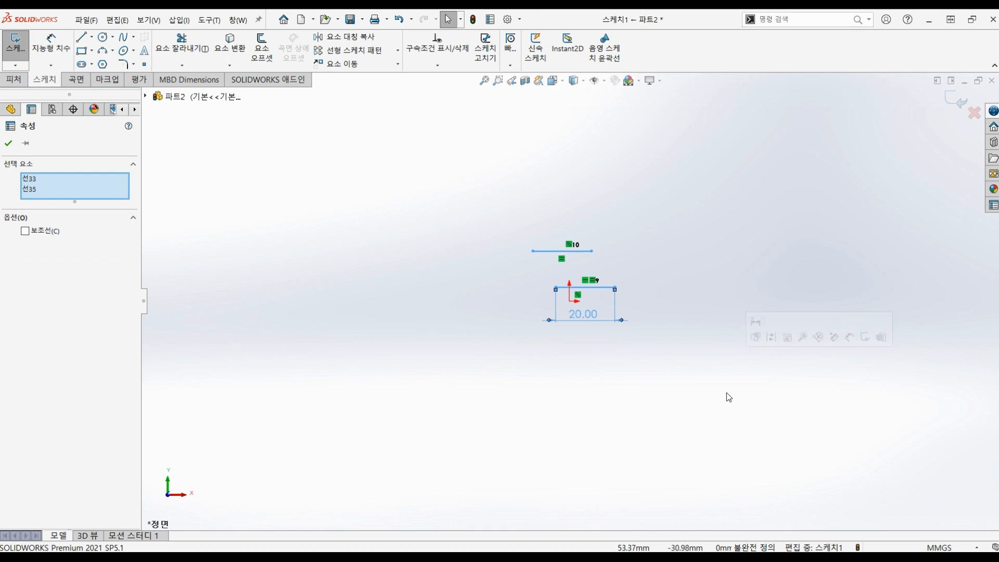
pyautogui.press('Delete')
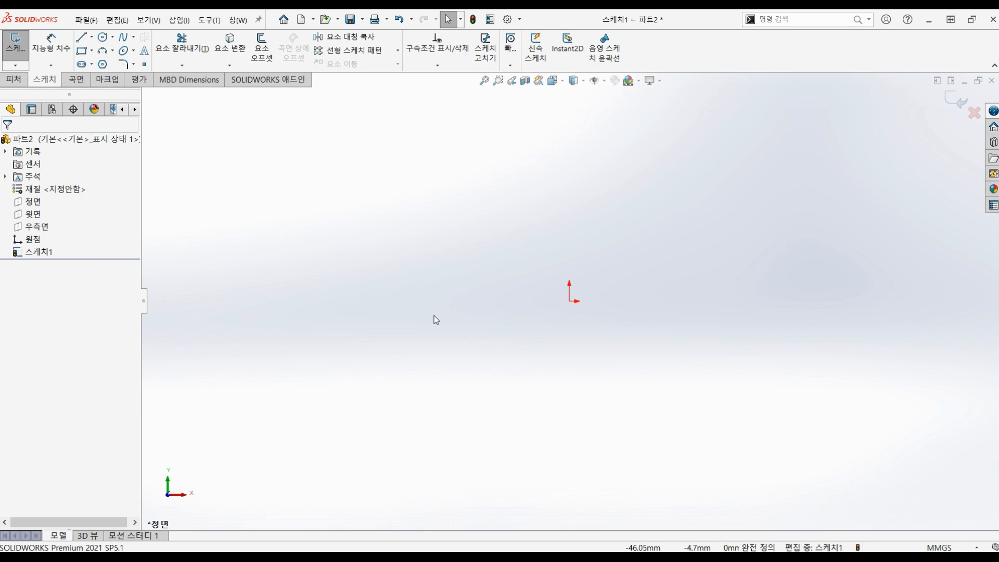
# Step: Sketch a corner rectangle about 39 mm high above the origin, with its upper-left corner at about X -7.7 mm, Y 49.3 mm
pyautogui.click(81, 51)
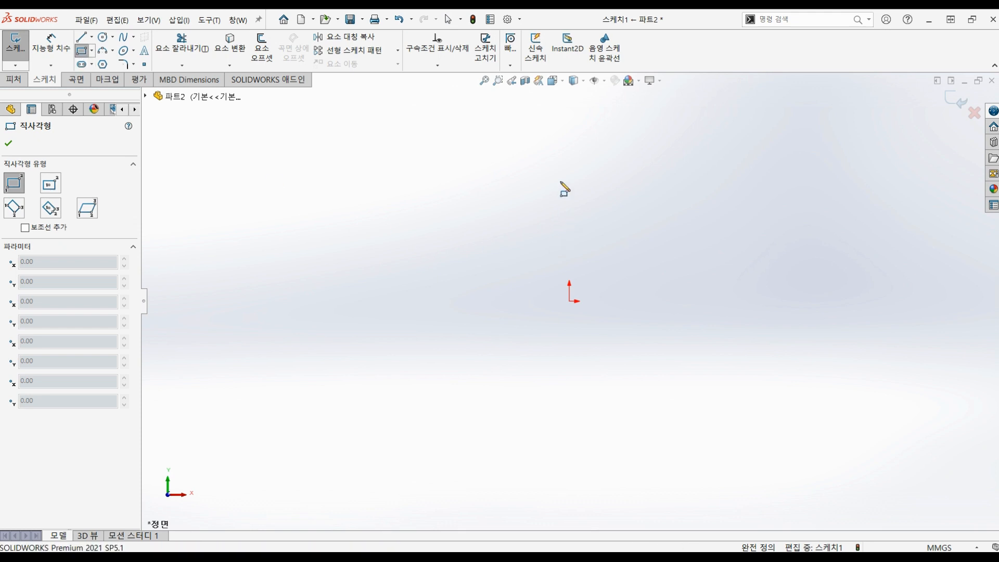
pyautogui.moveTo(546, 156)
pyautogui.mouseDown()
pyautogui.moveTo(653, 237)
pyautogui.moveTo(745, 270)
pyautogui.mouseUp()
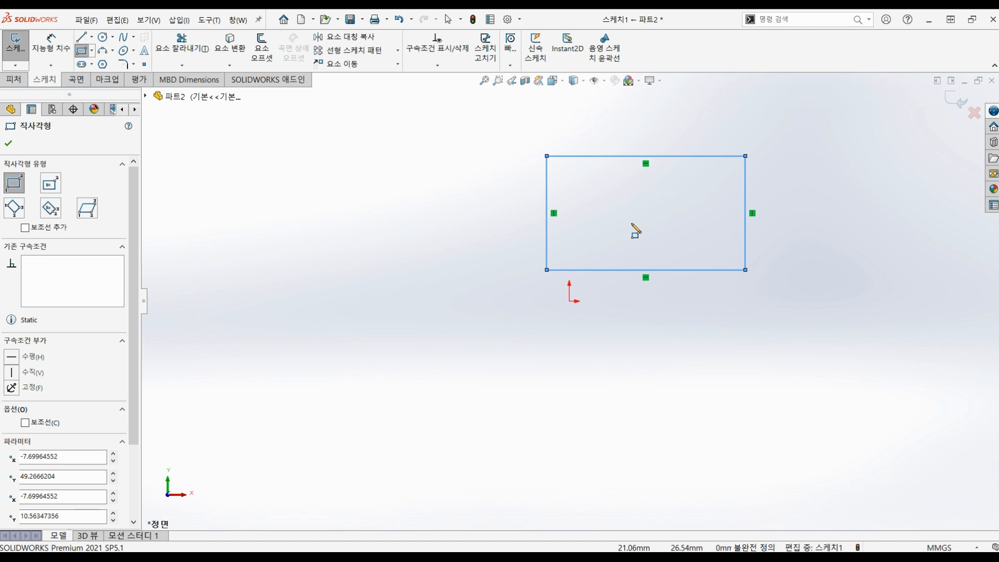
pyautogui.press('Escape')
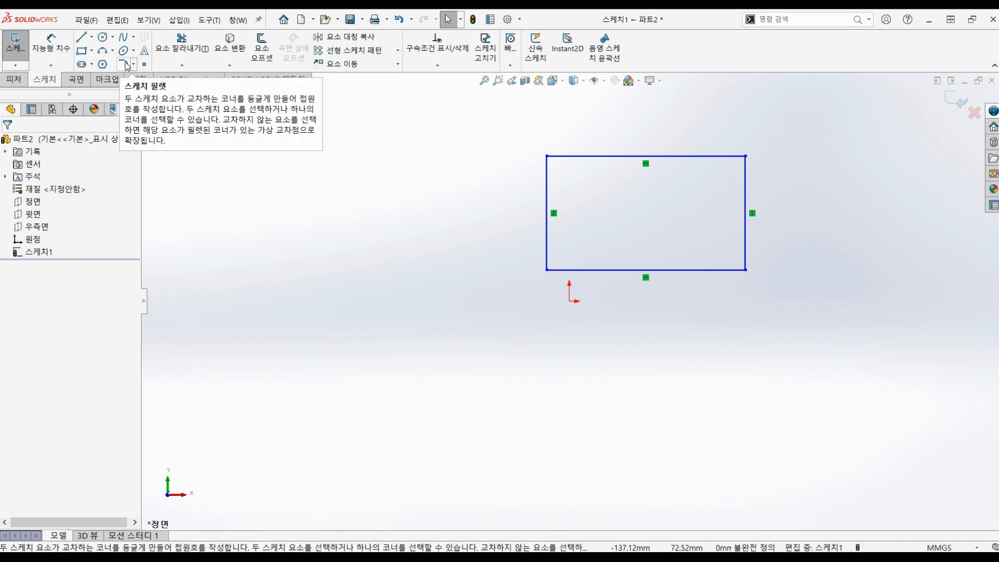
# Step: Apply a 5 mm Sketch Fillet to the rectangle's upper-left corner
pyautogui.click(125, 65)
pyautogui.click(136, 66)
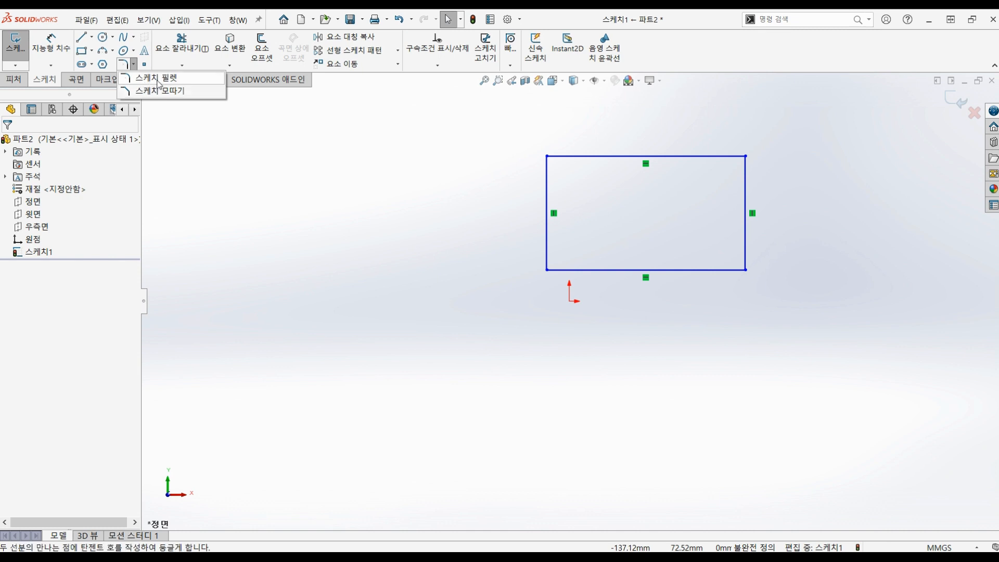
pyautogui.click(158, 79)
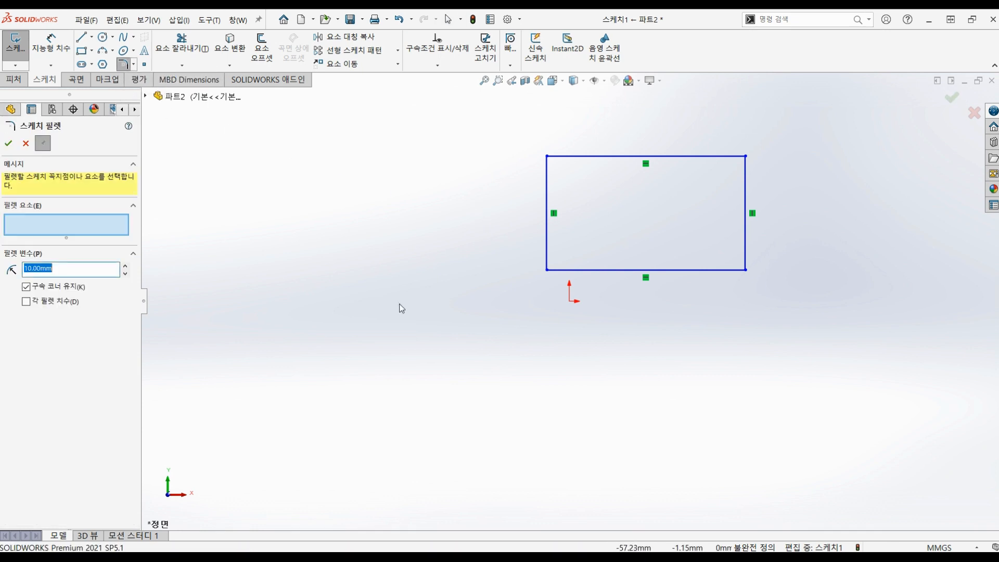
pyautogui.click(549, 160)
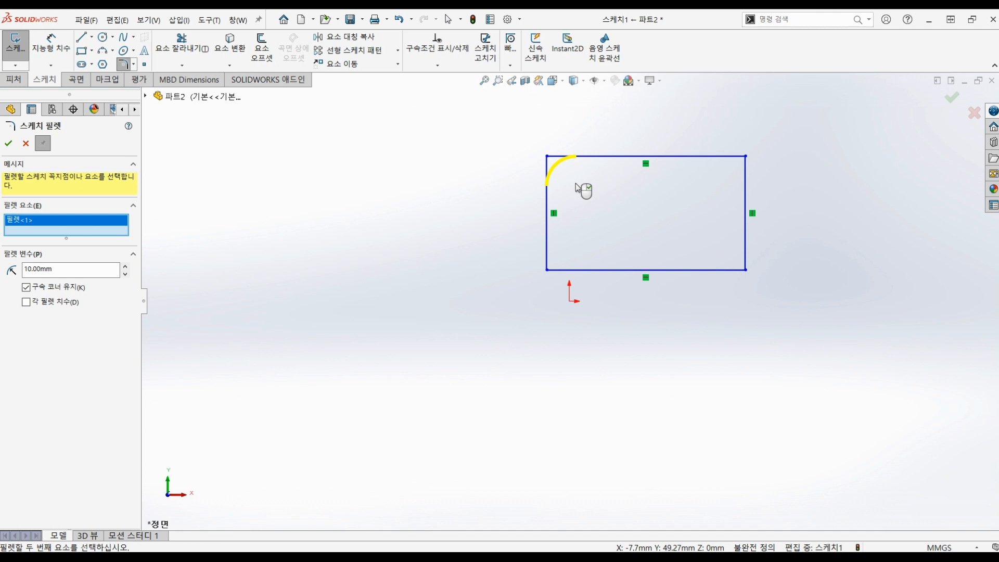
pyautogui.click(61, 269)
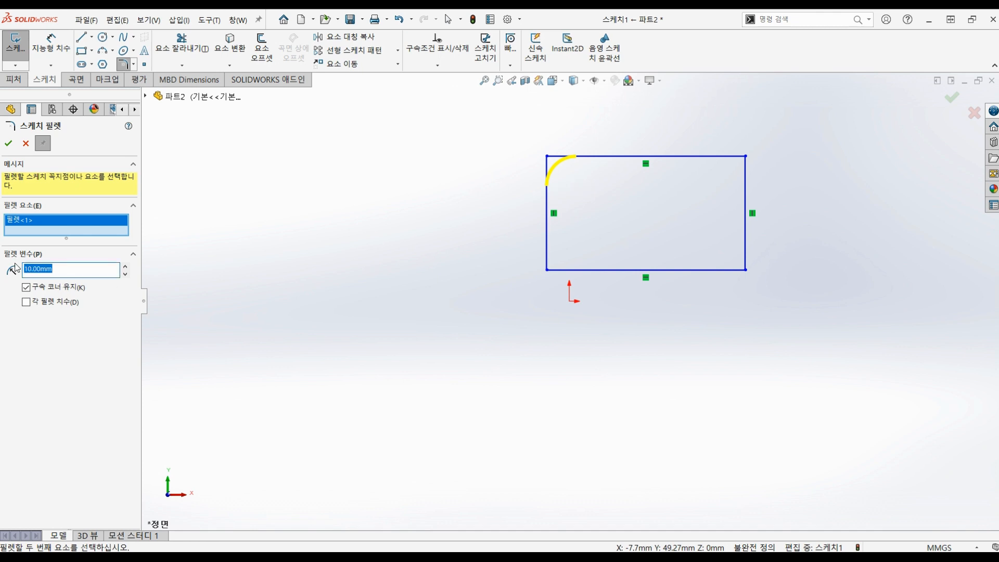
pyautogui.write('5')
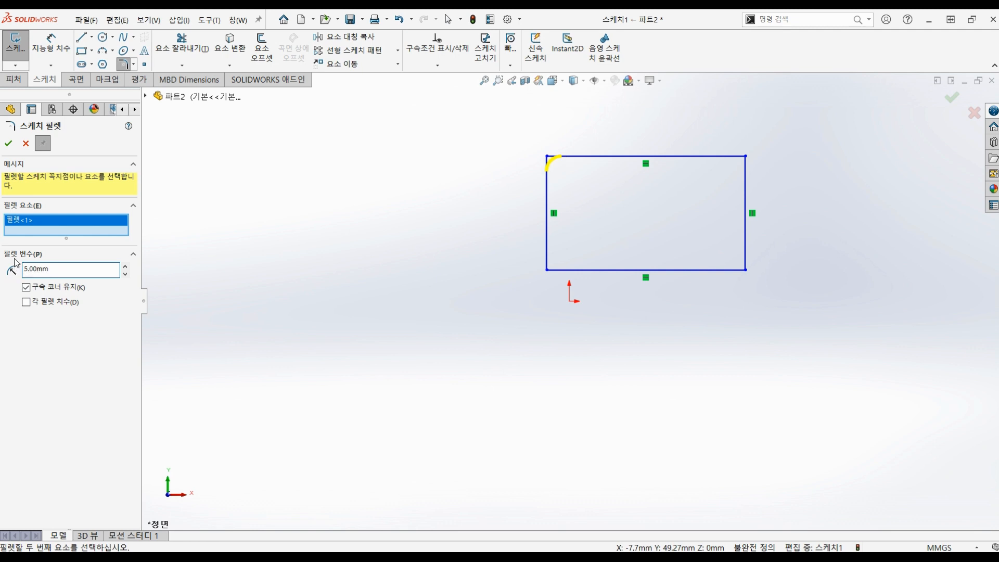
pyautogui.click(8, 144)
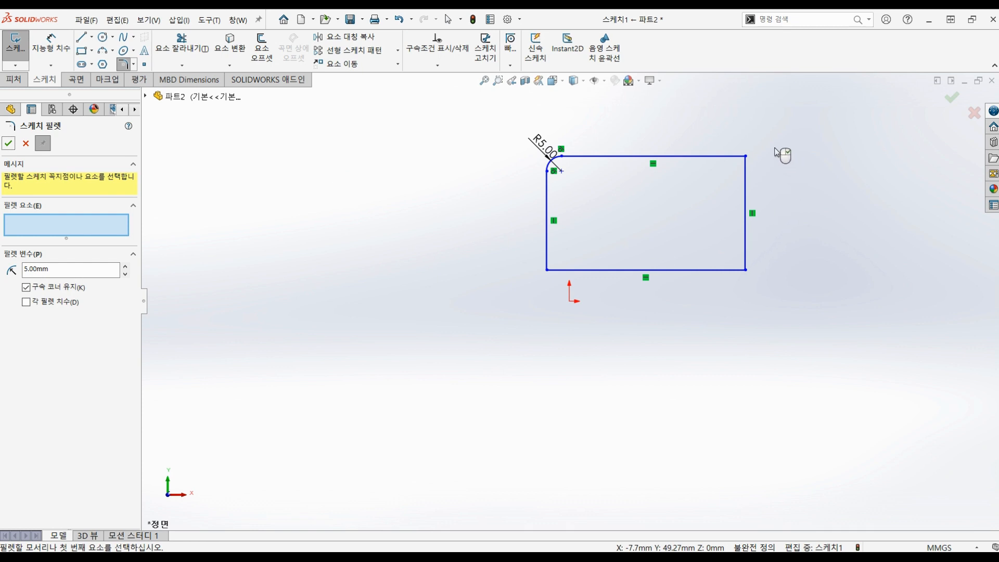
# Step: Fillet the rectangle's upper-right corner with a 7 mm radius and finish the Sketch Fillet tool
pyautogui.click(721, 156)
pyautogui.click(745, 183)
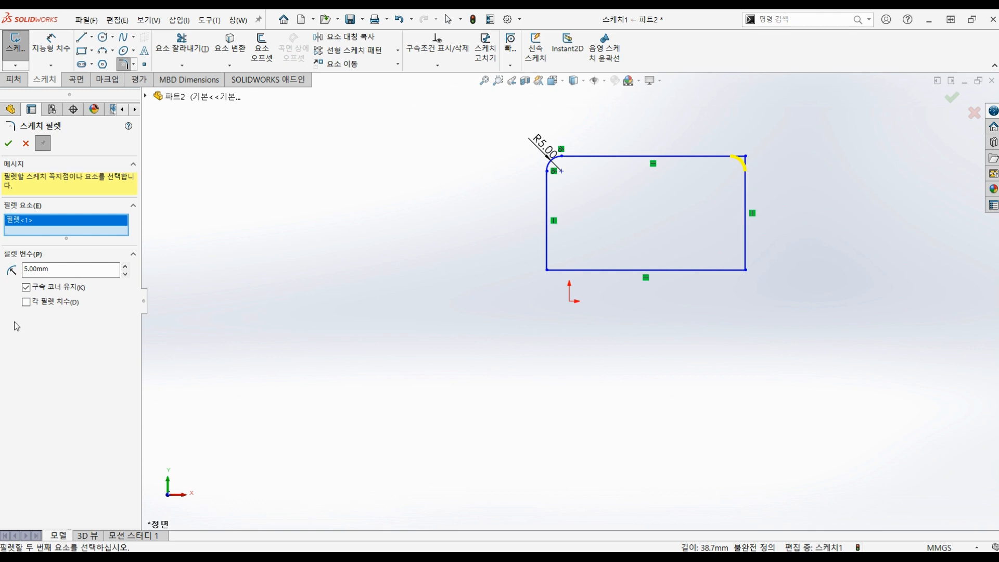
pyautogui.doubleClick(52, 270)
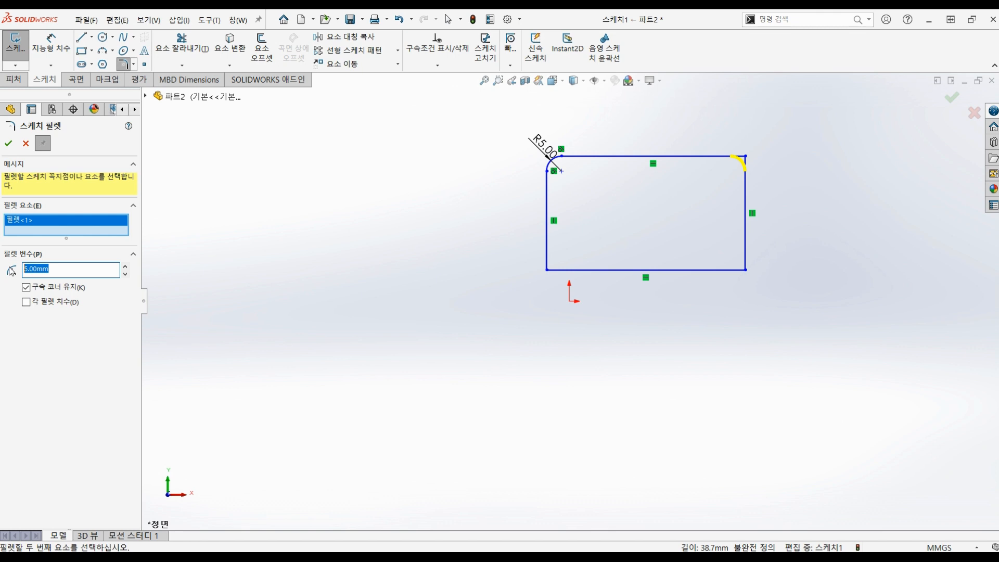
pyautogui.write('7')
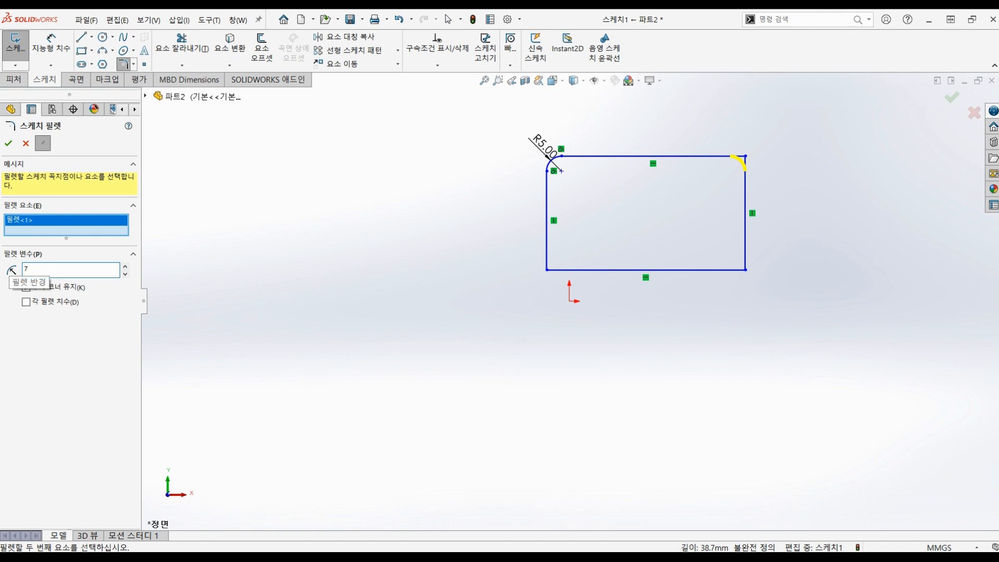
pyautogui.press('Return')
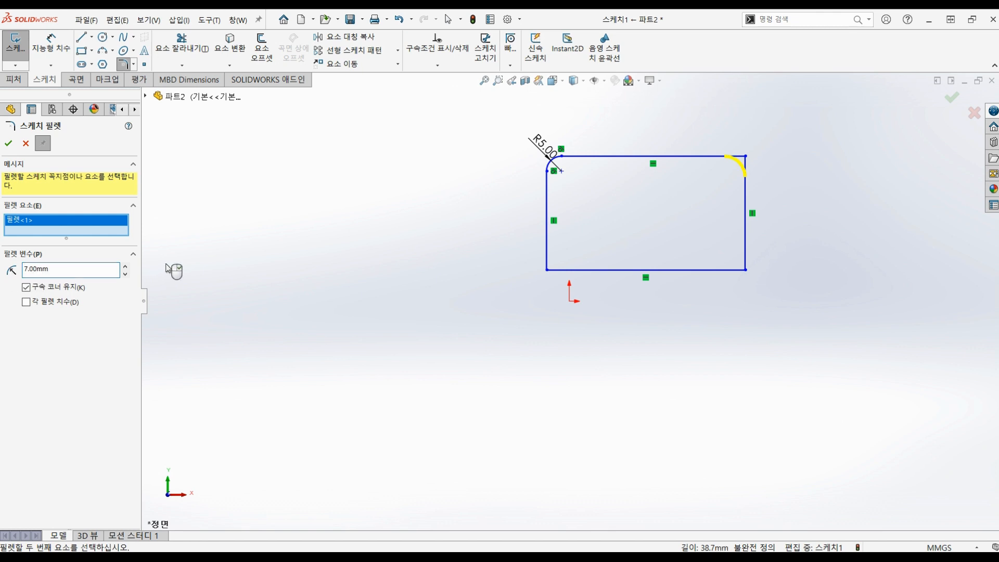
pyautogui.click(8, 143)
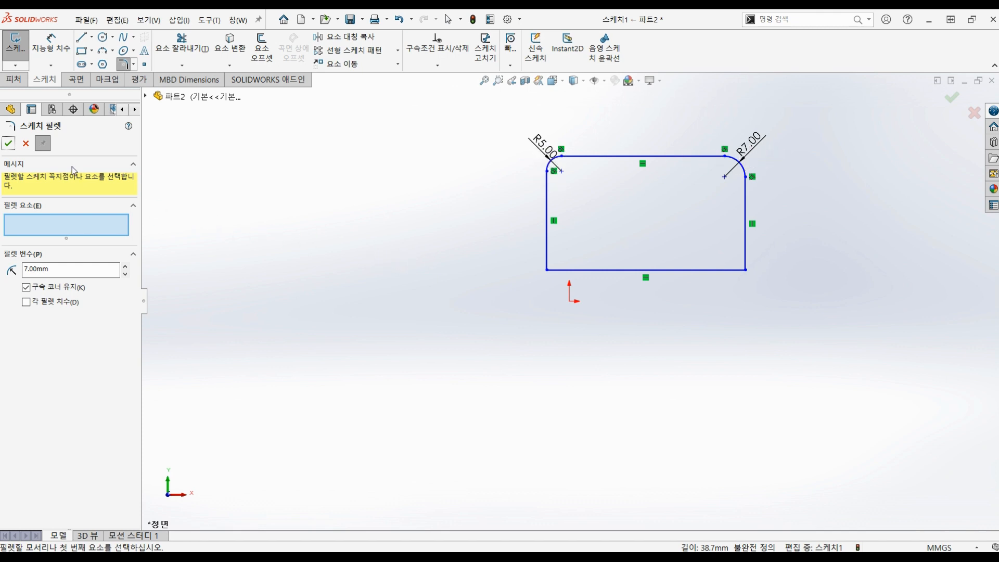
pyautogui.click(9, 144)
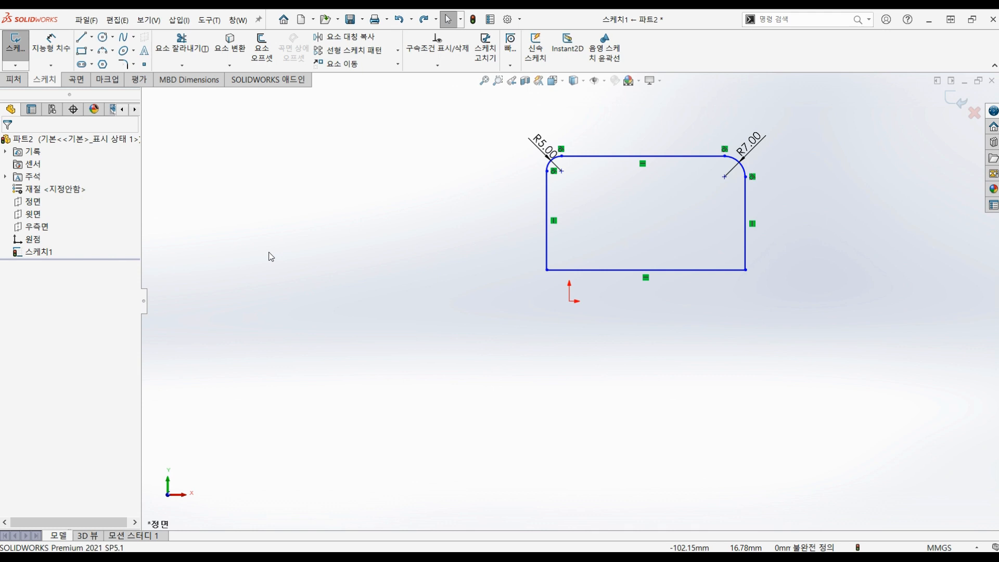
# Step: Chamfer the rectangle's lower-left corner with the Sketch Chamfer angle-distance option at 10 mm and 45 degrees
pyautogui.click(134, 66)
pyautogui.click(134, 65)
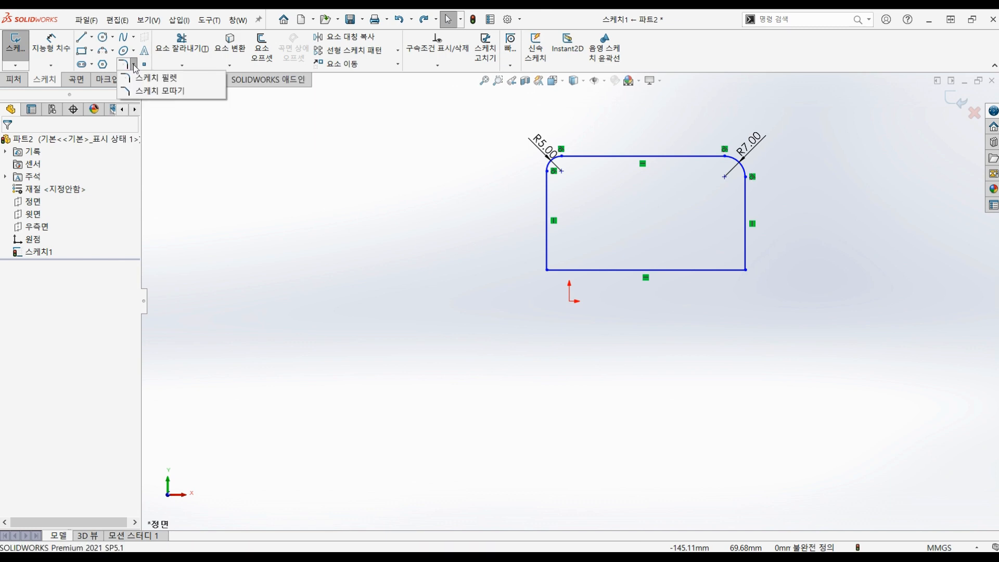
pyautogui.click(151, 91)
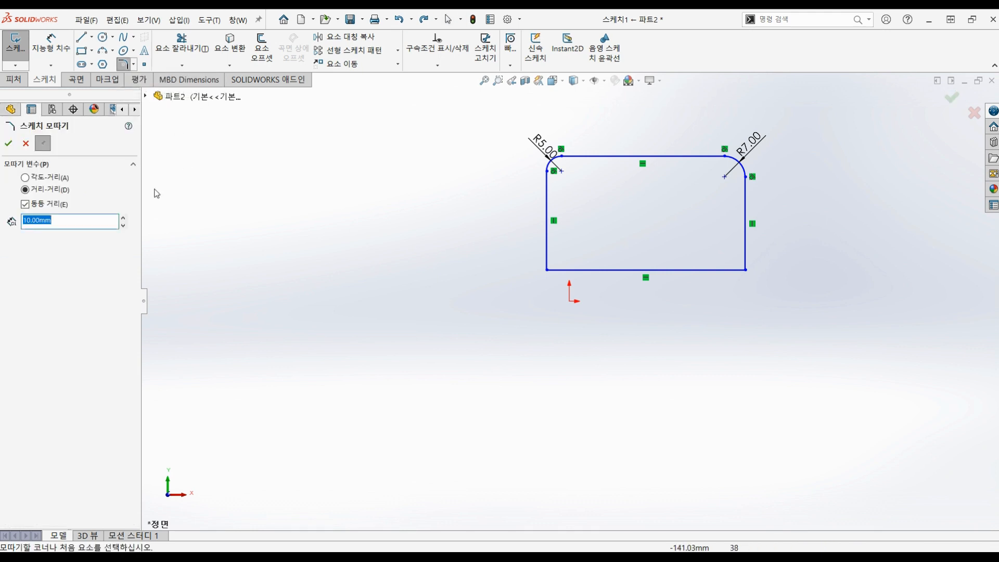
pyautogui.click(46, 180)
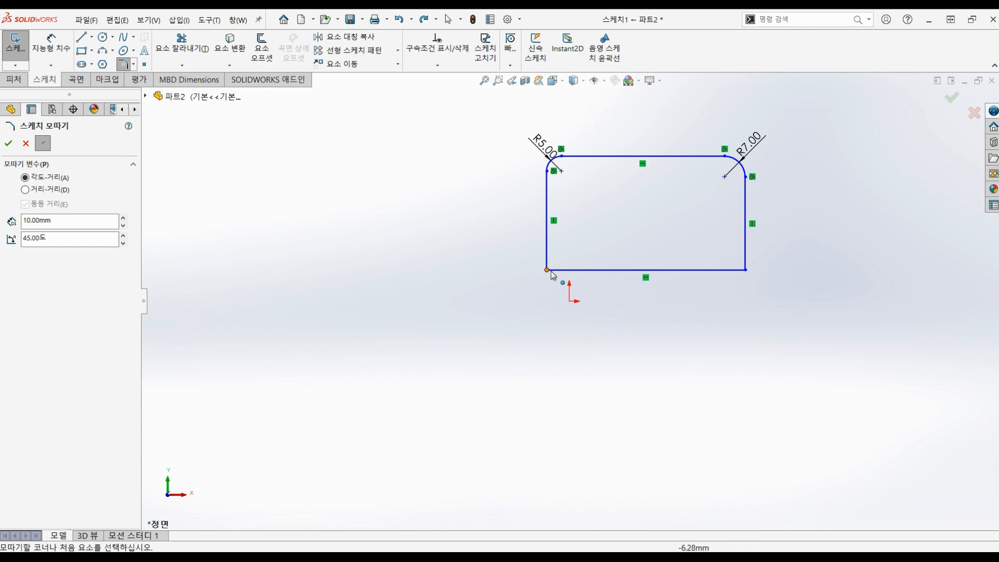
pyautogui.click(573, 270)
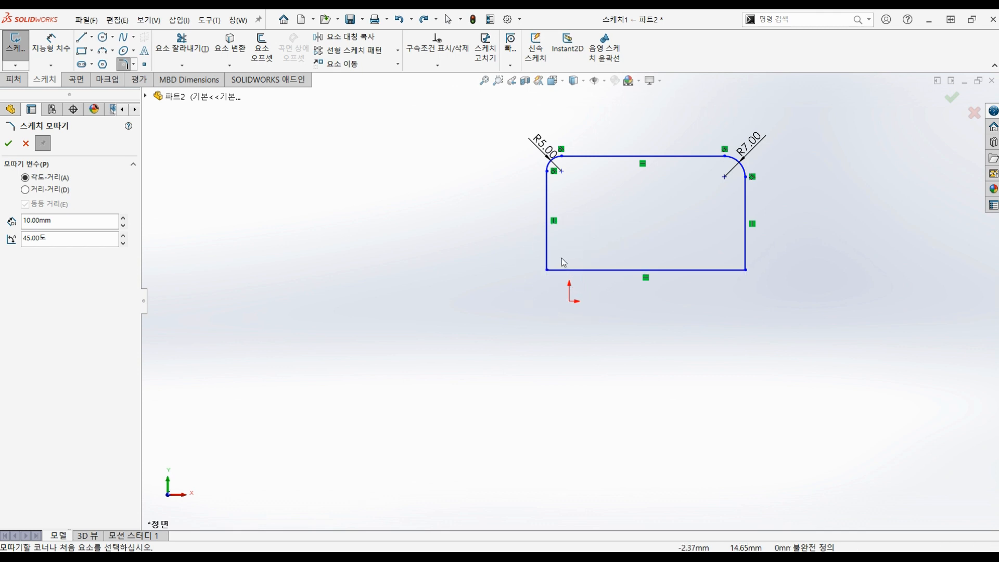
pyautogui.click(545, 244)
pyautogui.click(547, 270)
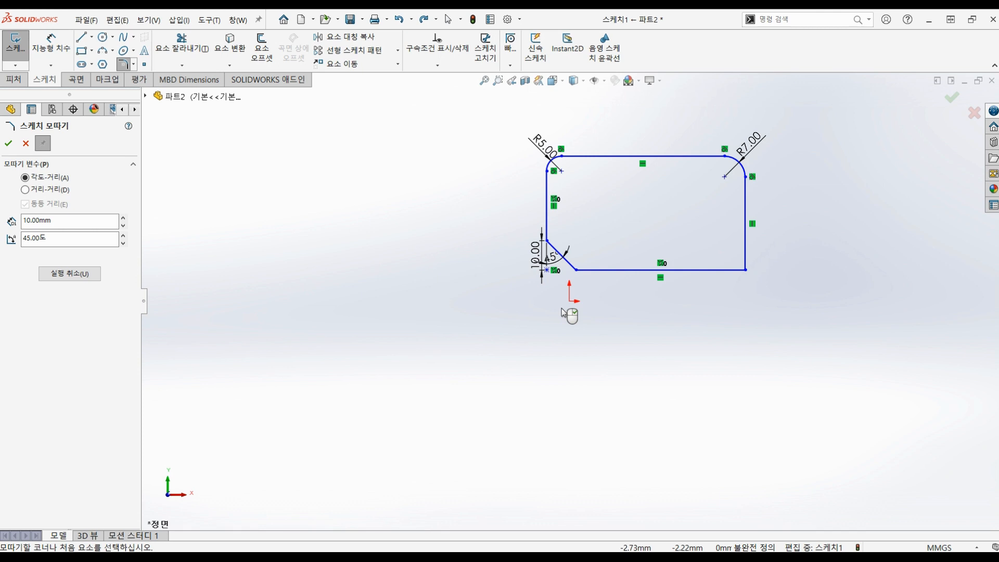
# Step: Chamfer the rectangle's lower-right corner using the distance-distance option with equal distances of 7 mm
pyautogui.click(25, 190)
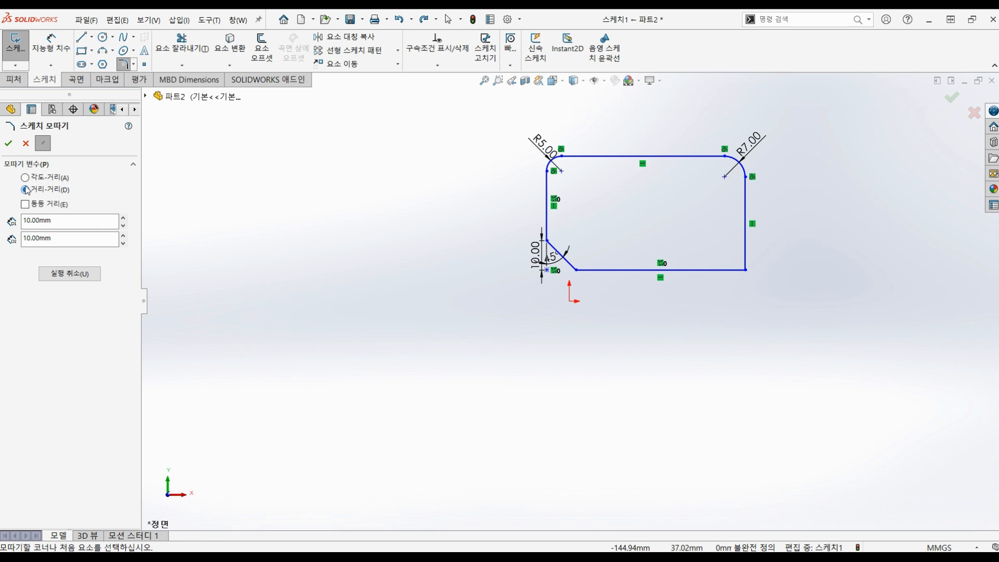
pyautogui.click(57, 220)
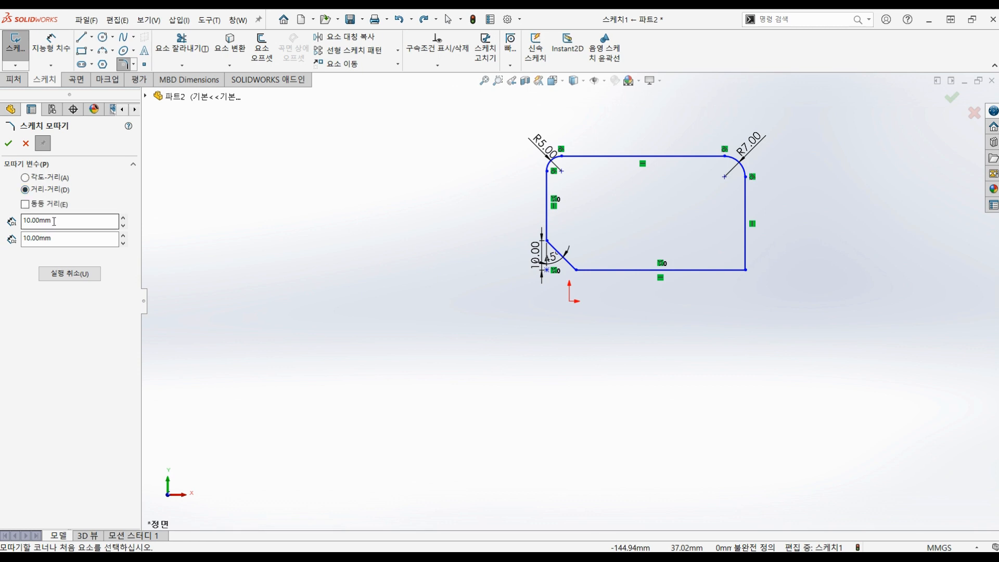
pyautogui.click(58, 237)
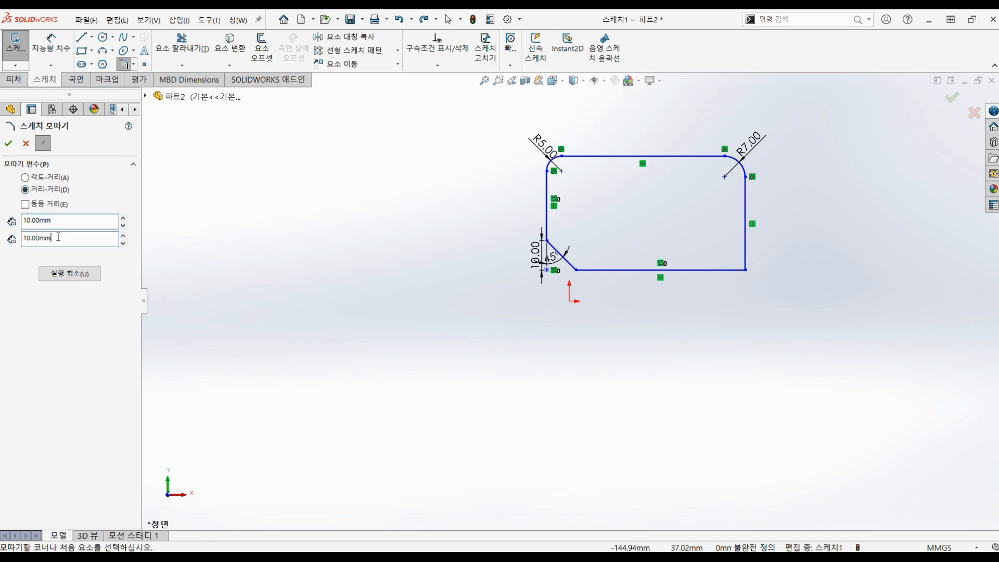
pyautogui.click(25, 205)
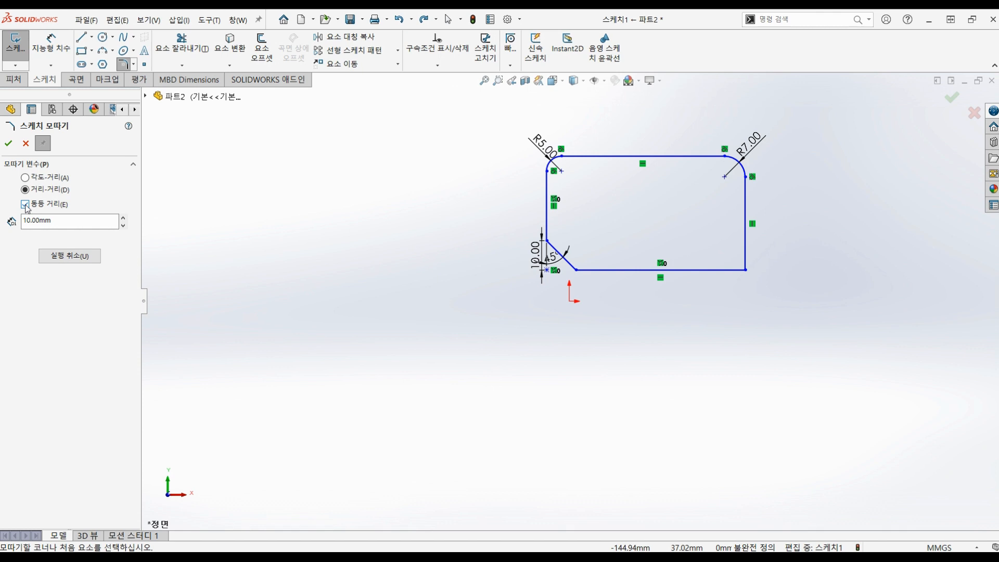
pyautogui.moveTo(68, 220); pyautogui.dragTo(1, 214)
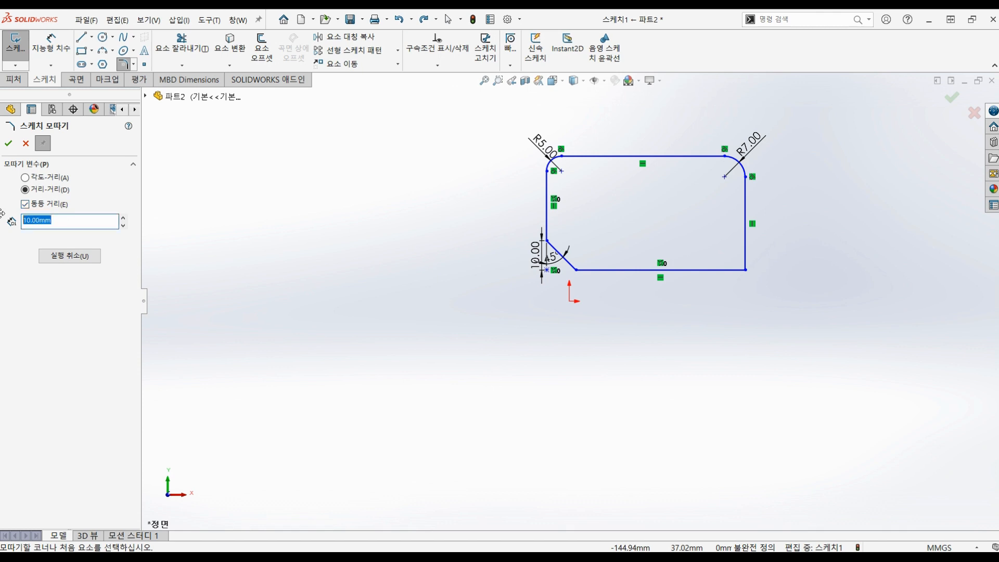
pyautogui.write('7')
pyautogui.press('Return')
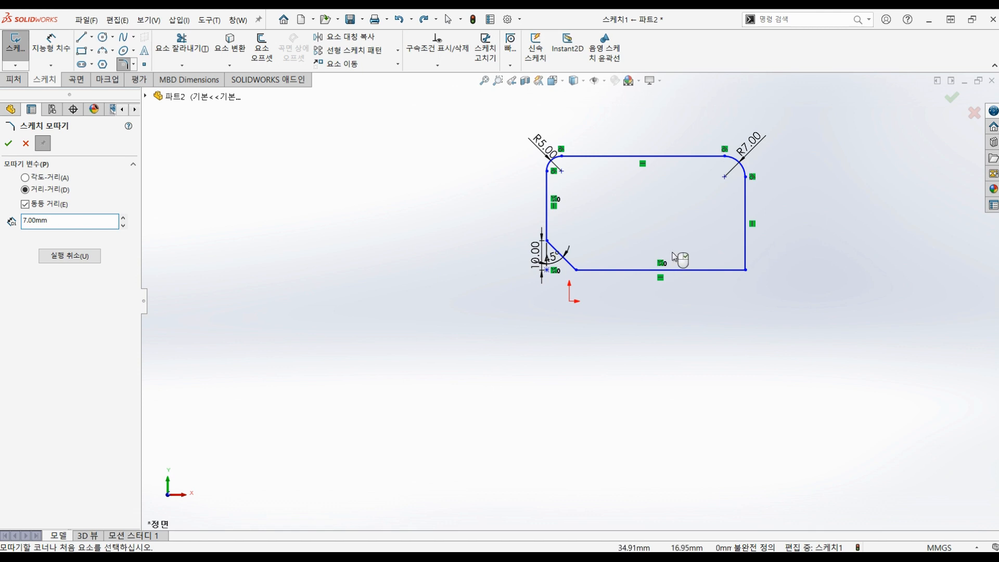
pyautogui.click(736, 269)
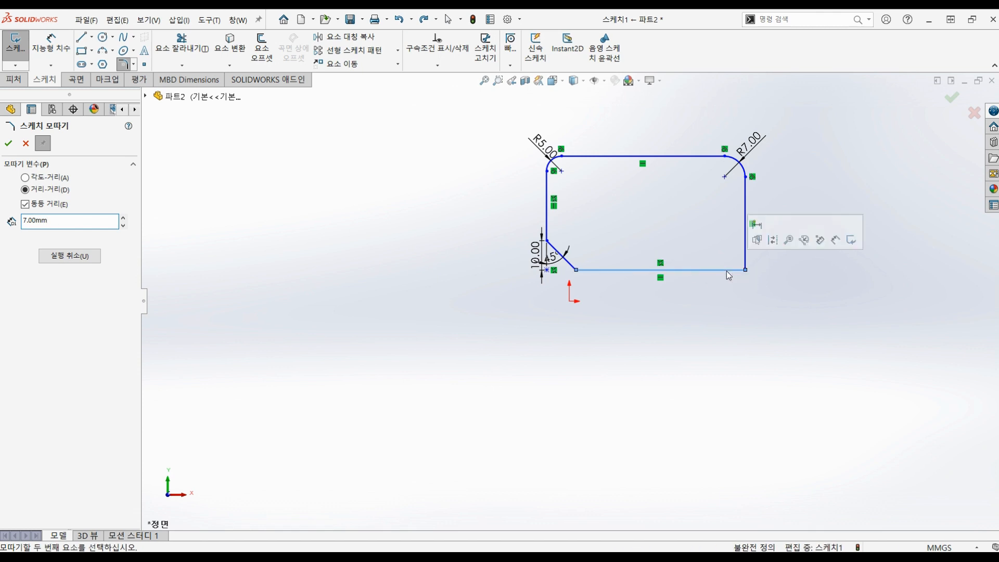
pyautogui.click(747, 239)
# Step: Move the lower-right chamfer's two 7 mm dimensions outside the profile and finish the Sketch Chamfer tool
pyautogui.scroll(-3, 748, 277)
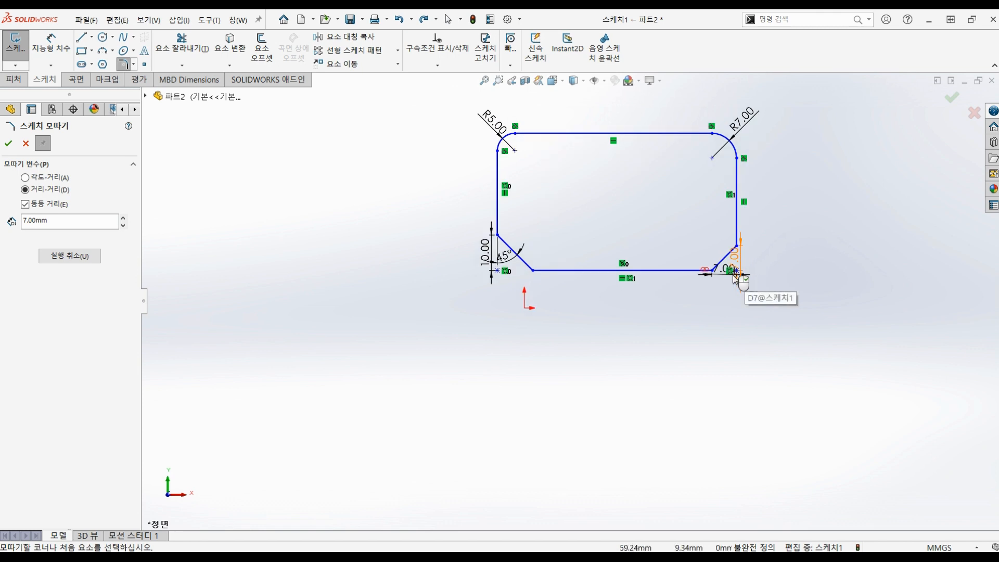
pyautogui.moveTo(711, 270); pyautogui.dragTo(757, 257)
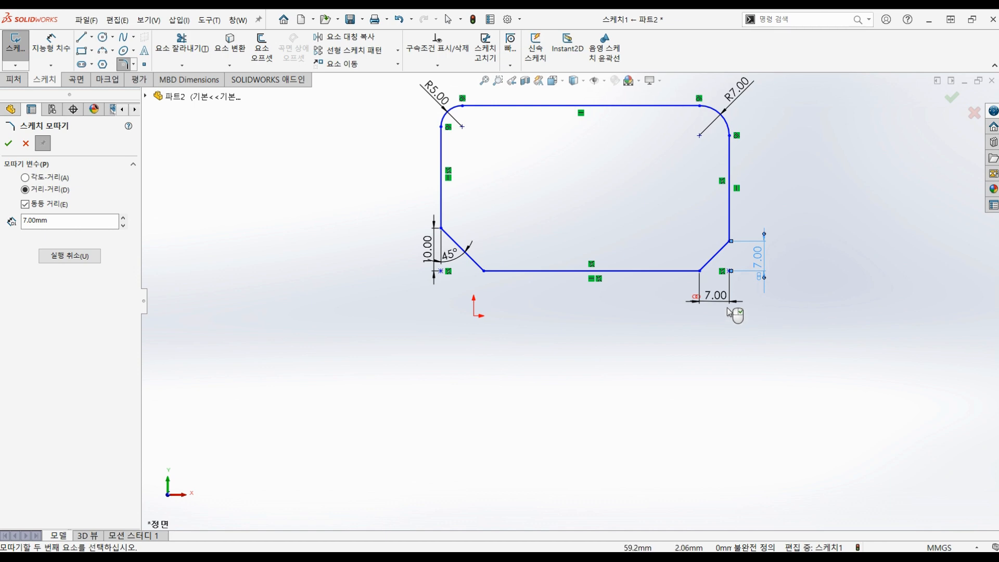
pyautogui.scroll(-1, 727, 309)
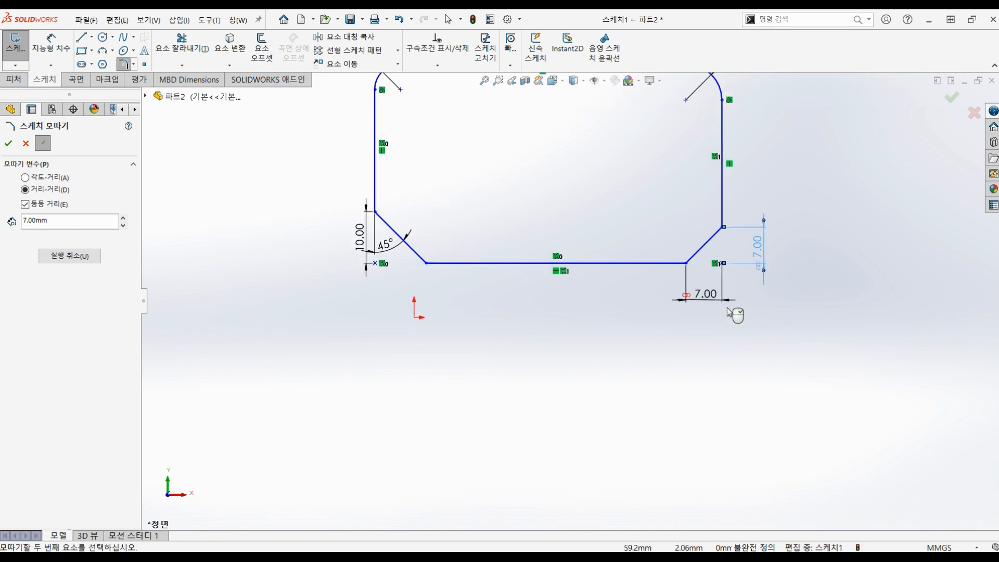
pyautogui.scroll(-3, 727, 308)
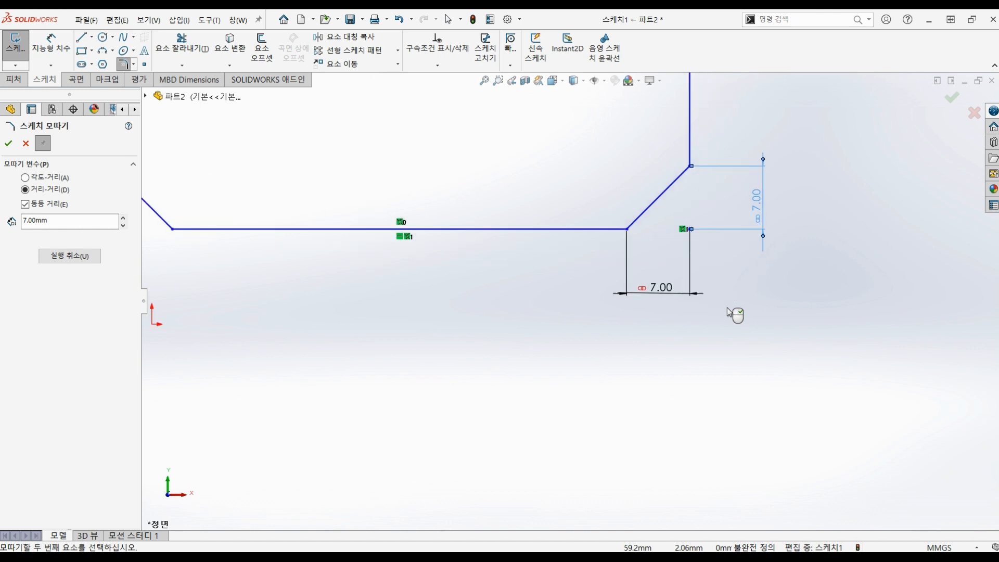
pyautogui.scroll(3, 726, 308)
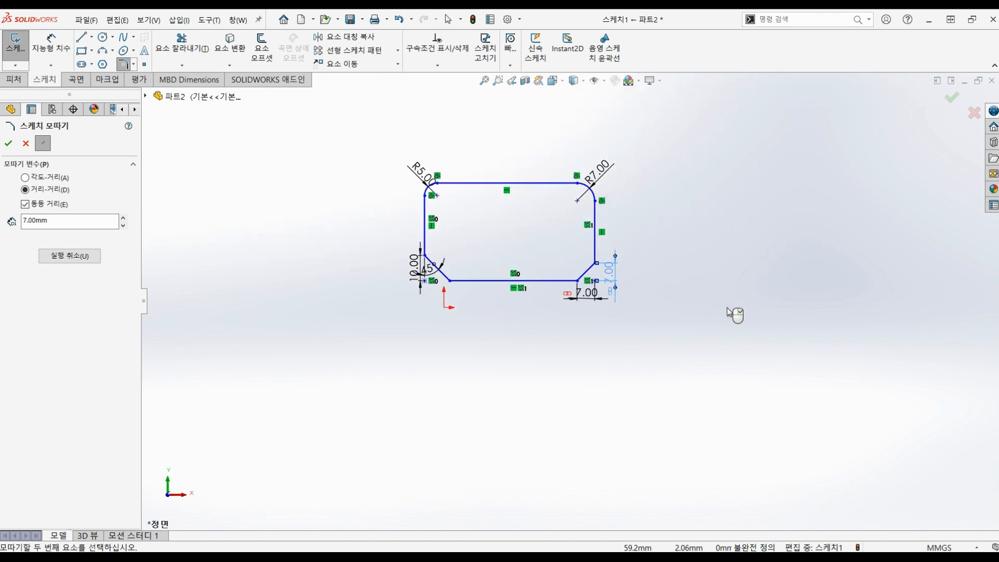
pyautogui.scroll(-3, 492, 217)
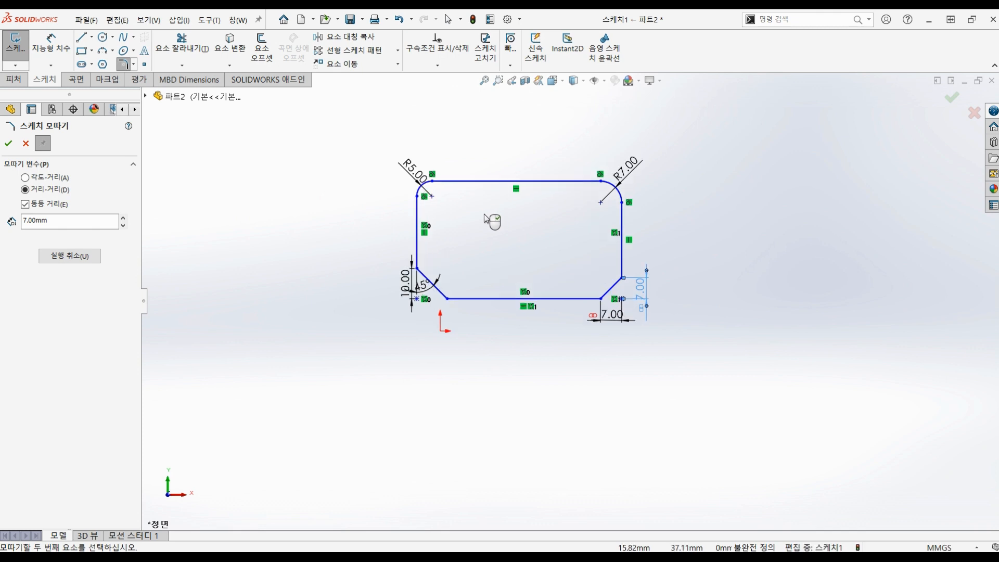
pyautogui.scroll(-1, 512, 237)
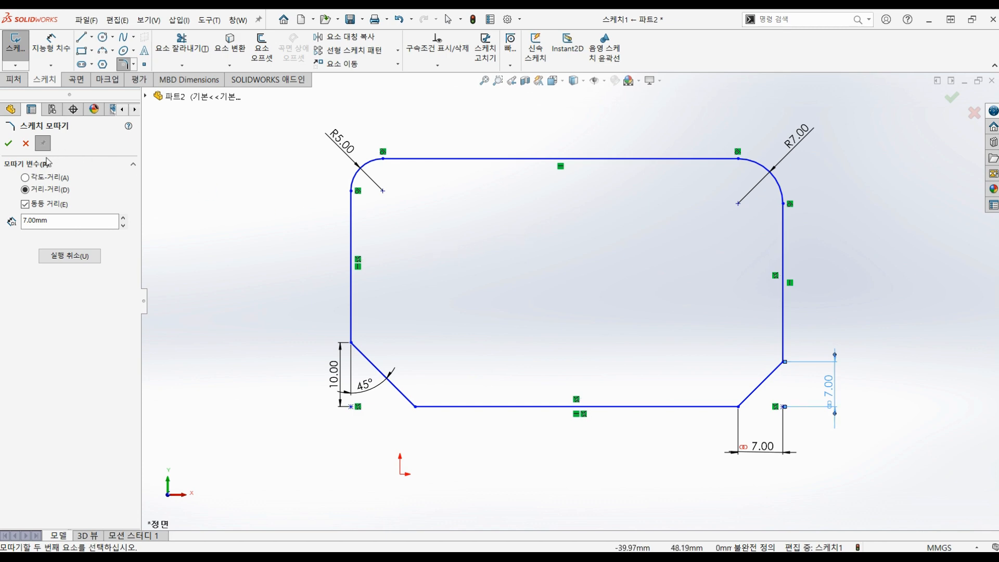
pyautogui.click(15, 145)
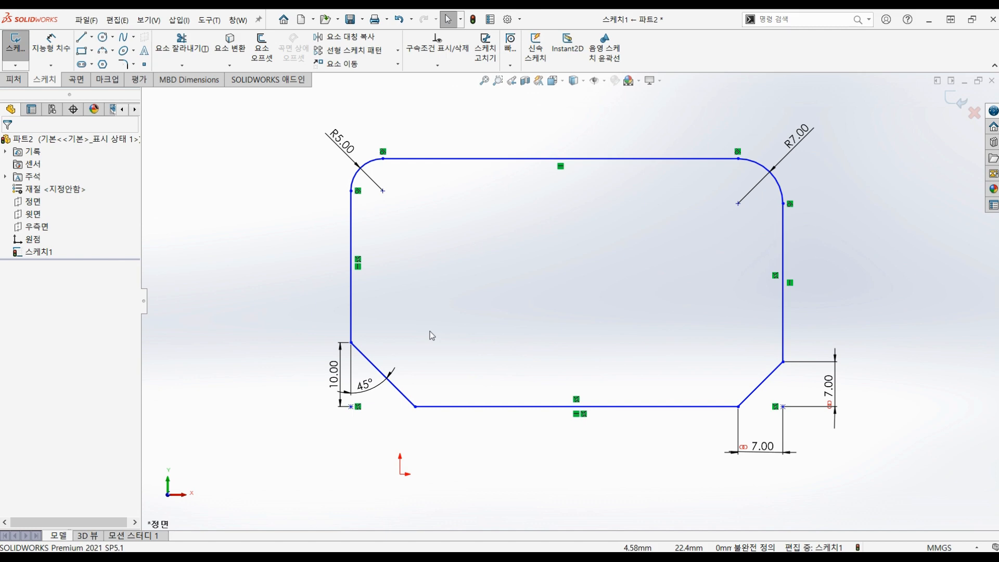
# Step: Delete the entire filleted and chamfered rectangle together with its dimensions from the sketch
pyautogui.scroll(1, 430, 331)
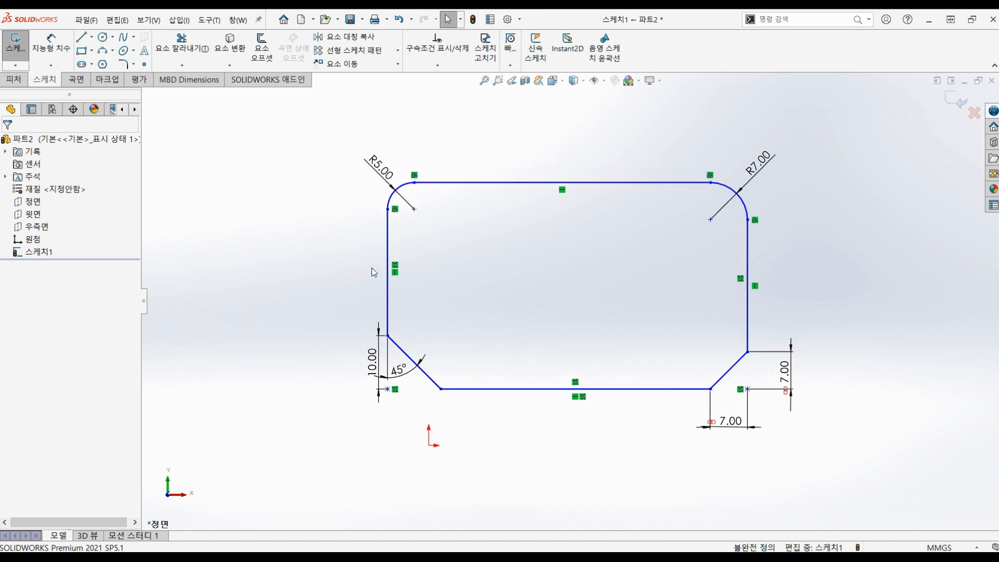
pyautogui.moveTo(338, 118)
pyautogui.mouseDown()
pyautogui.moveTo(627, 301)
pyautogui.moveTo(882, 490)
pyautogui.mouseUp()
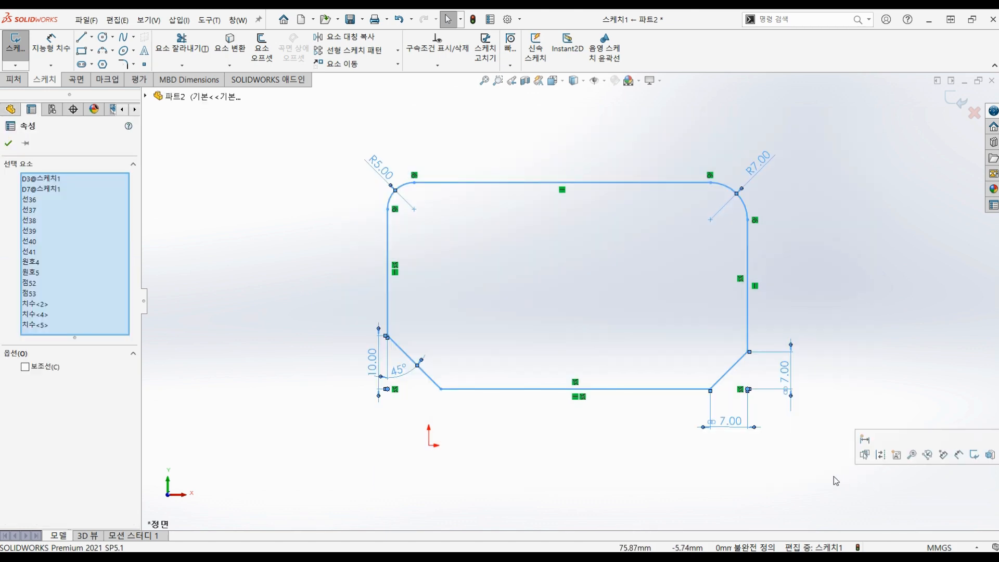
pyautogui.press('Delete')
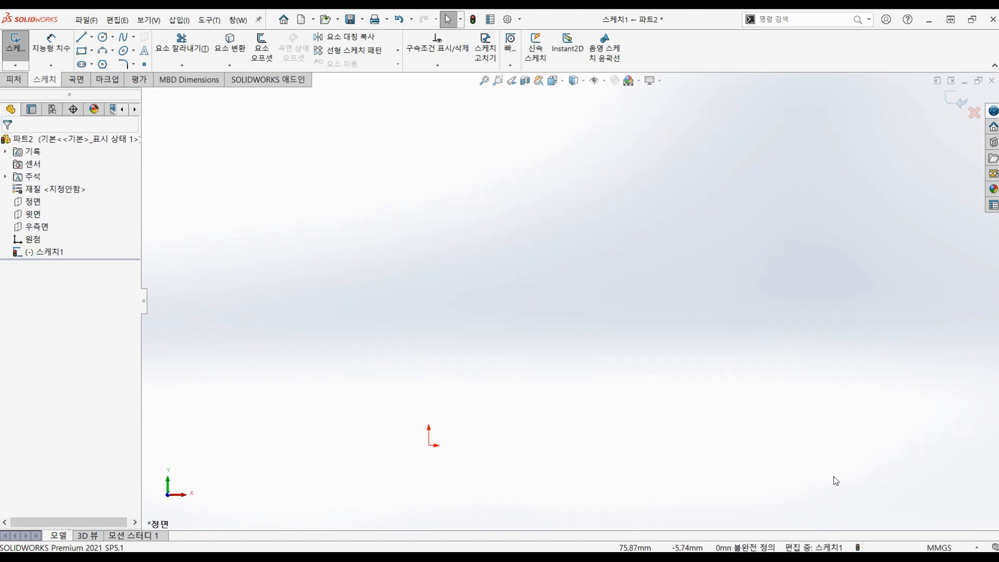
# Step: Sketch a horizontal line about 41 mm long above the origin and a slightly slanted line about 45 mm long below it
pyautogui.scroll(2, 541, 316)
pyautogui.scroll(3, 539, 316)
pyautogui.scroll(-4, 484, 393)
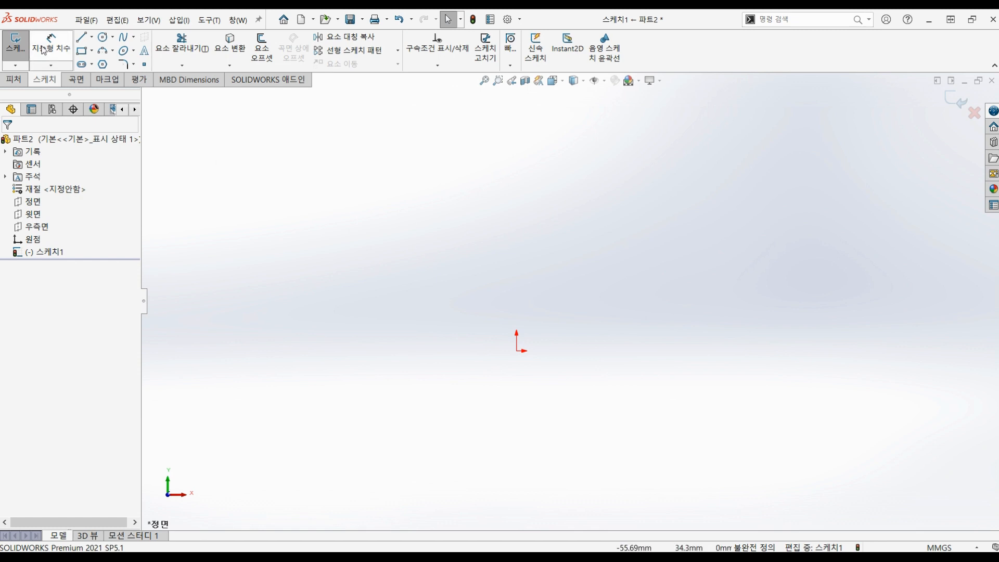
pyautogui.click(84, 37)
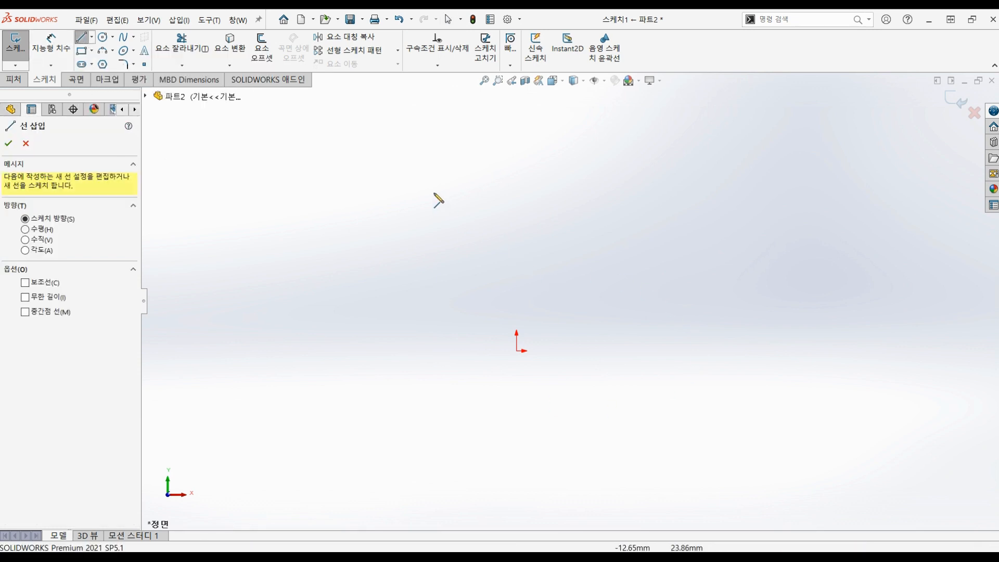
pyautogui.click(457, 237)
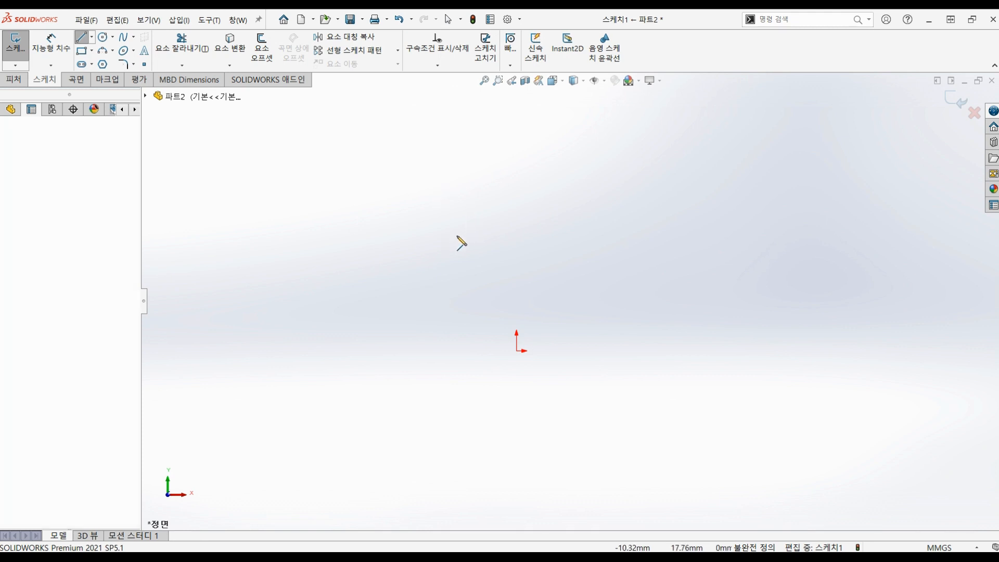
pyautogui.click(714, 234)
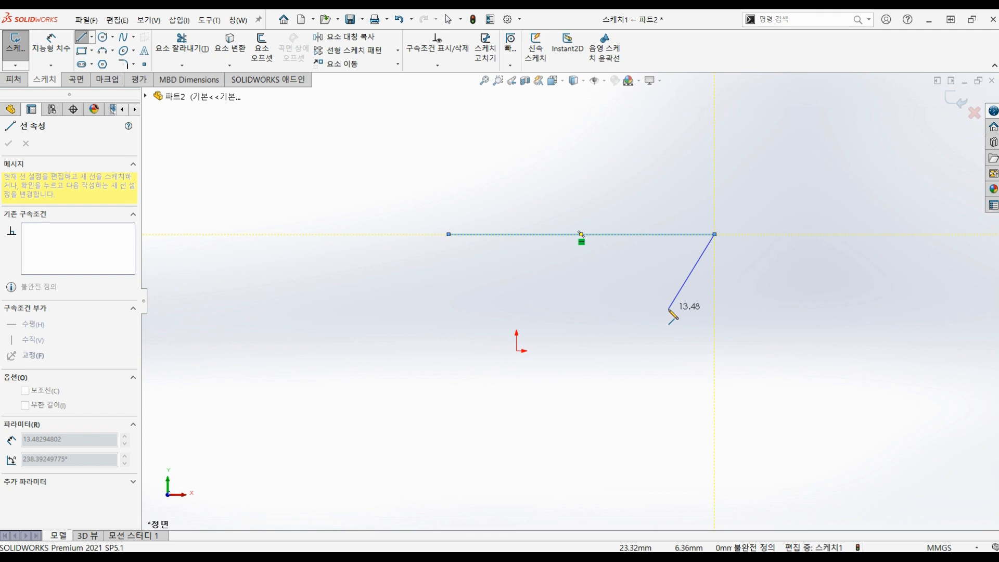
pyautogui.press('Escape')
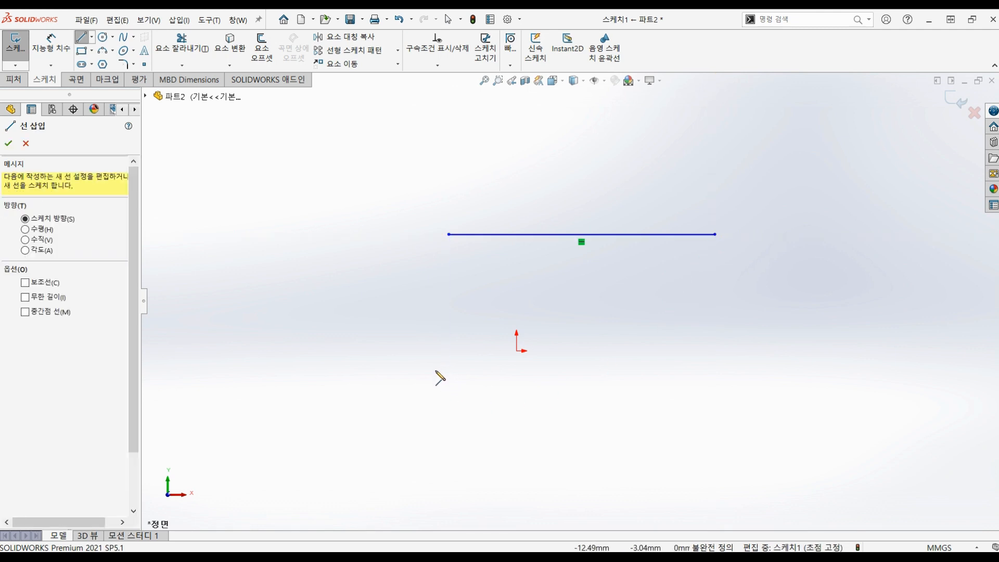
pyautogui.click(449, 367)
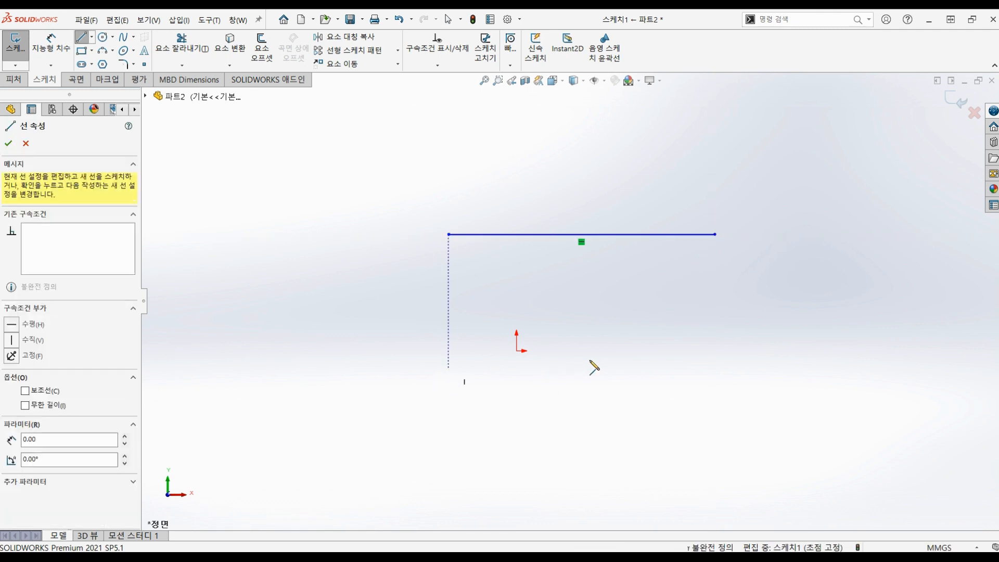
pyautogui.click(743, 344)
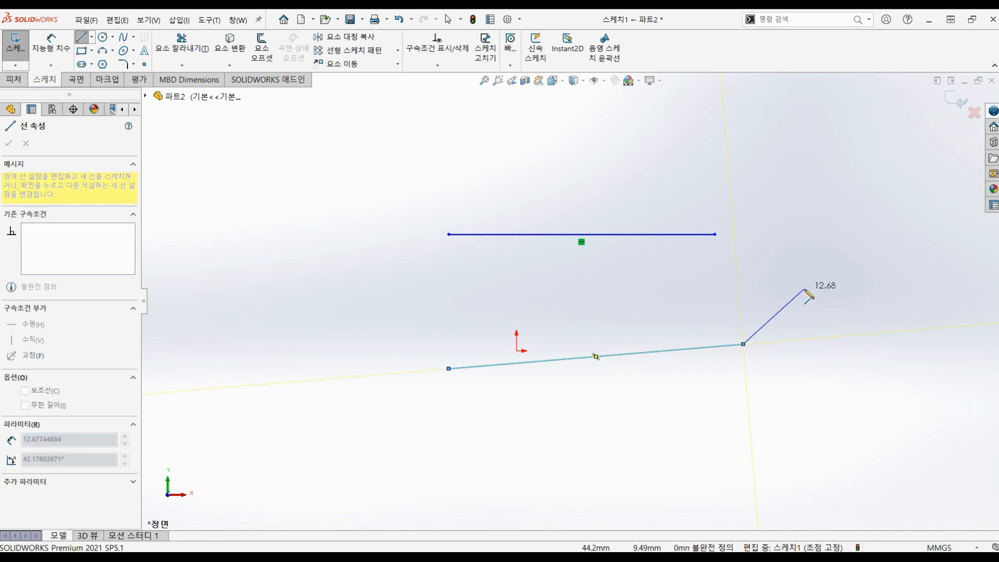
pyautogui.press('Escape')
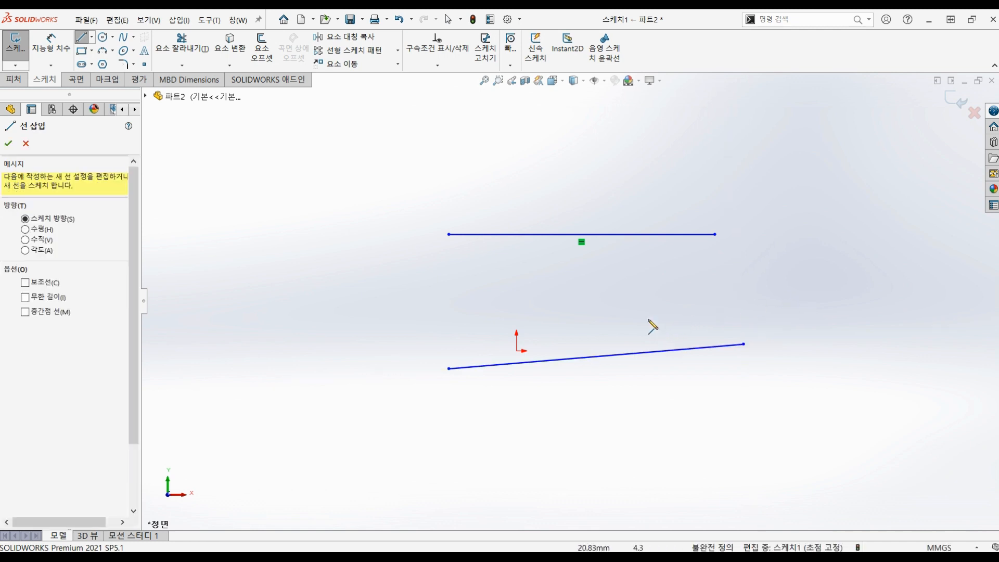
# Step: Sketch two near-vertical lines crossing both existing lines, the left one about 48 mm long, and finish the Line tool
pyautogui.click(517, 128)
pyautogui.click(526, 439)
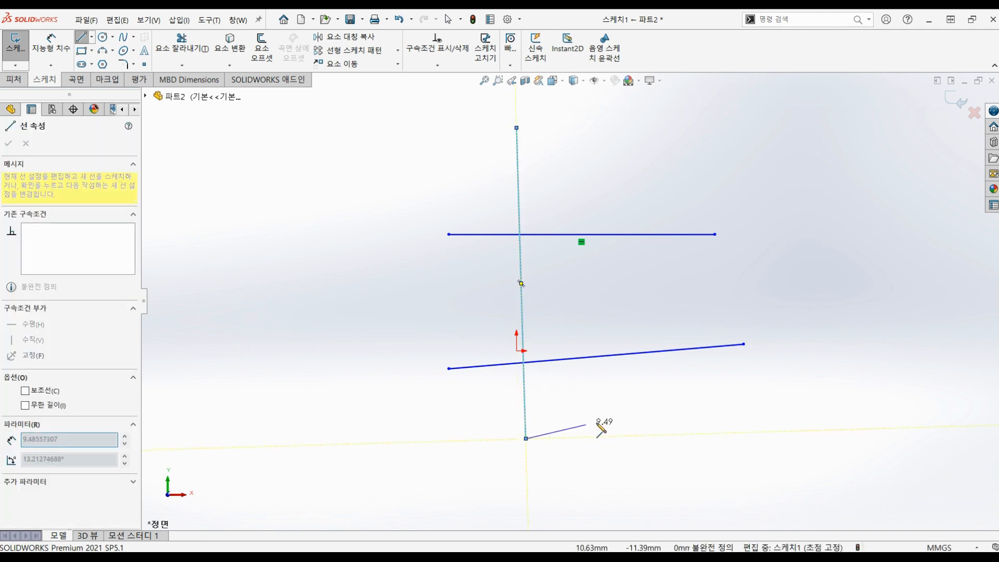
pyautogui.press('Escape')
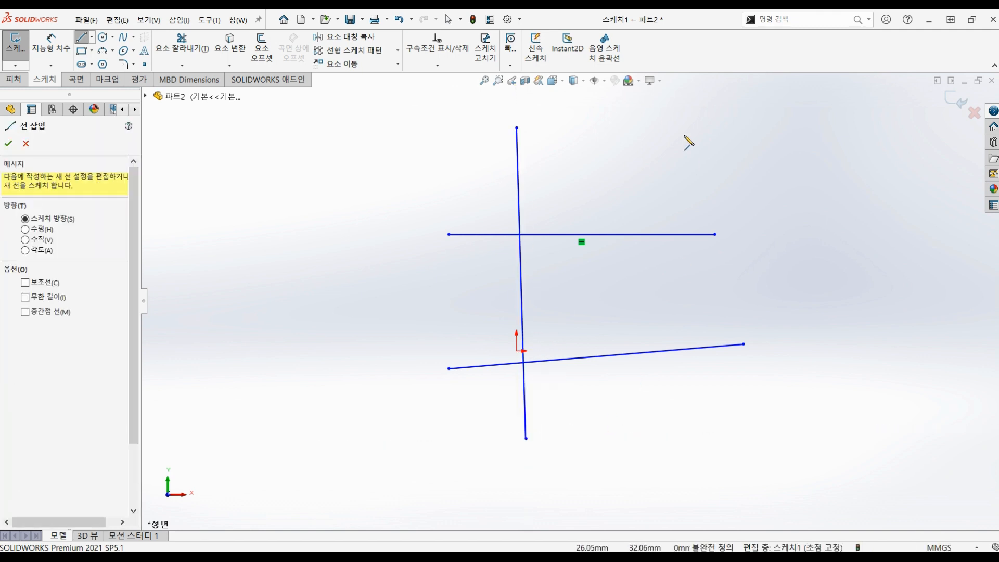
pyautogui.click(641, 122)
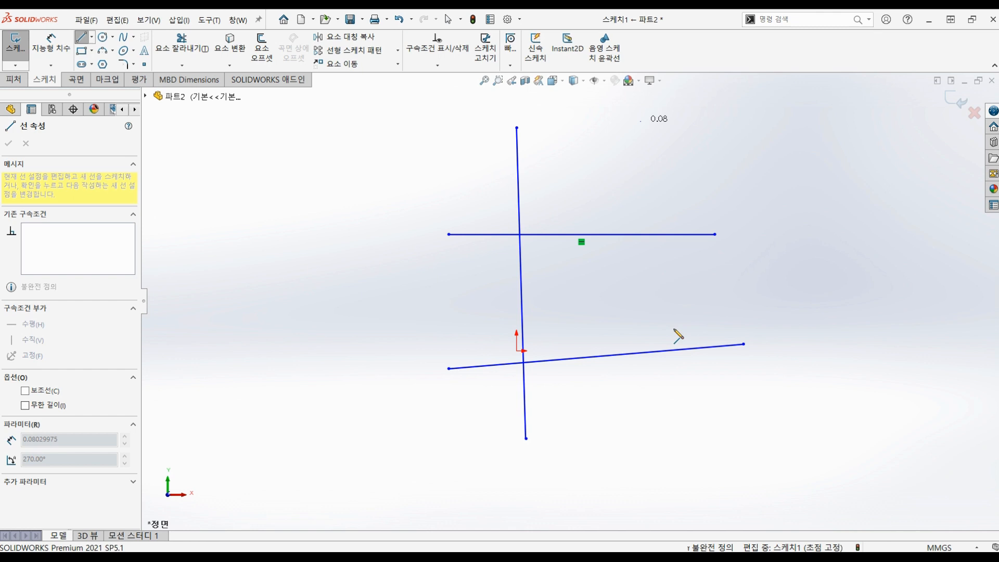
pyautogui.click(675, 438)
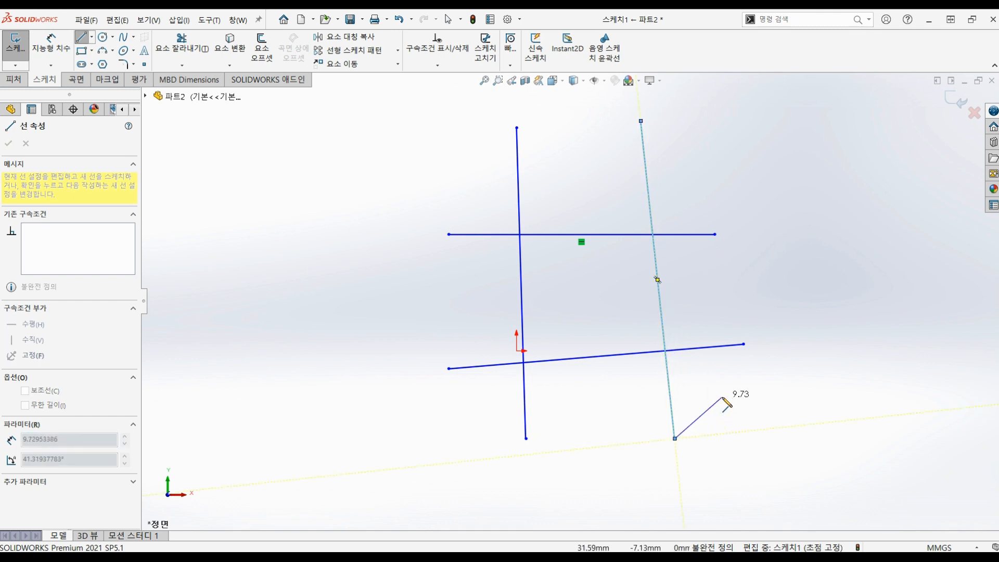
pyautogui.press('Escape')
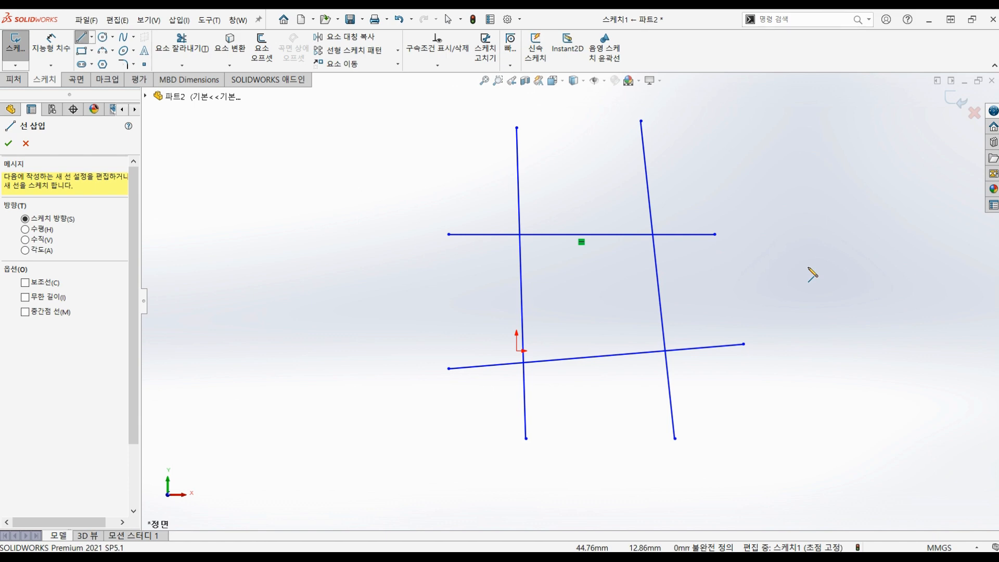
pyautogui.press('Escape')
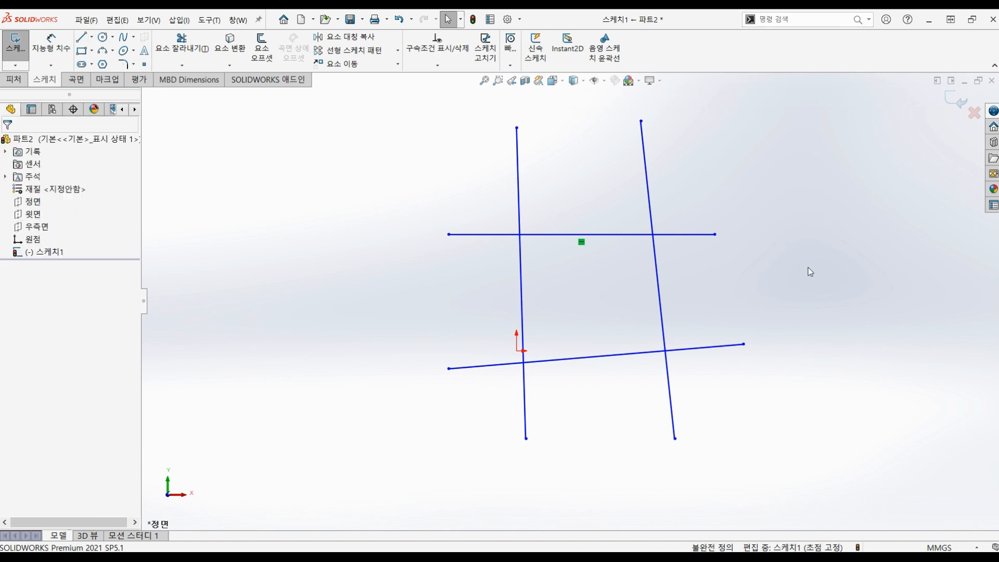
# Step: Power-trim the upper ends of both upright lines and the upper line's left end, and undo the trim
pyautogui.click(183, 50)
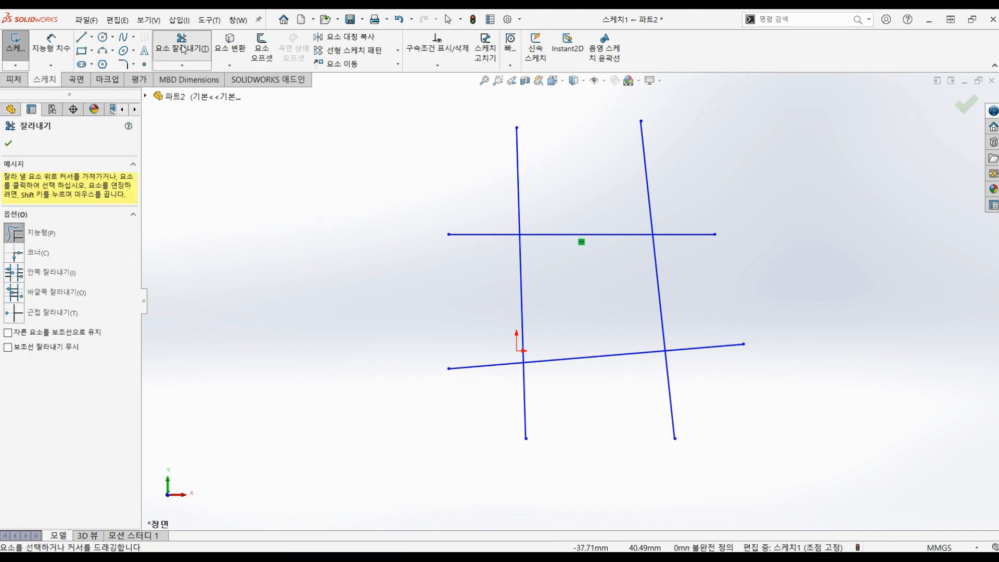
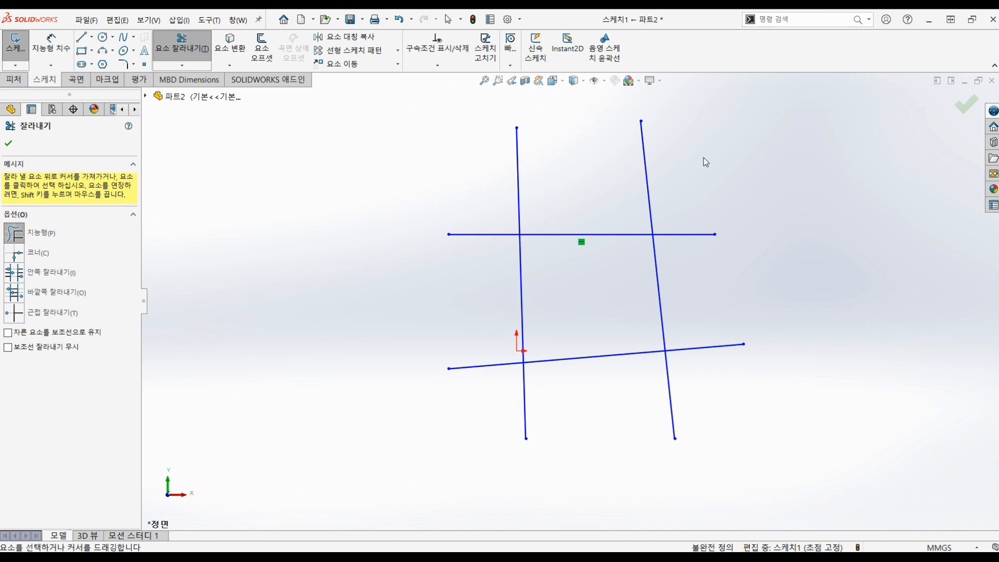
pyautogui.moveTo(704, 158)
pyautogui.mouseDown()
pyautogui.moveTo(514, 184)
pyautogui.moveTo(468, 267)
pyautogui.mouseUp()
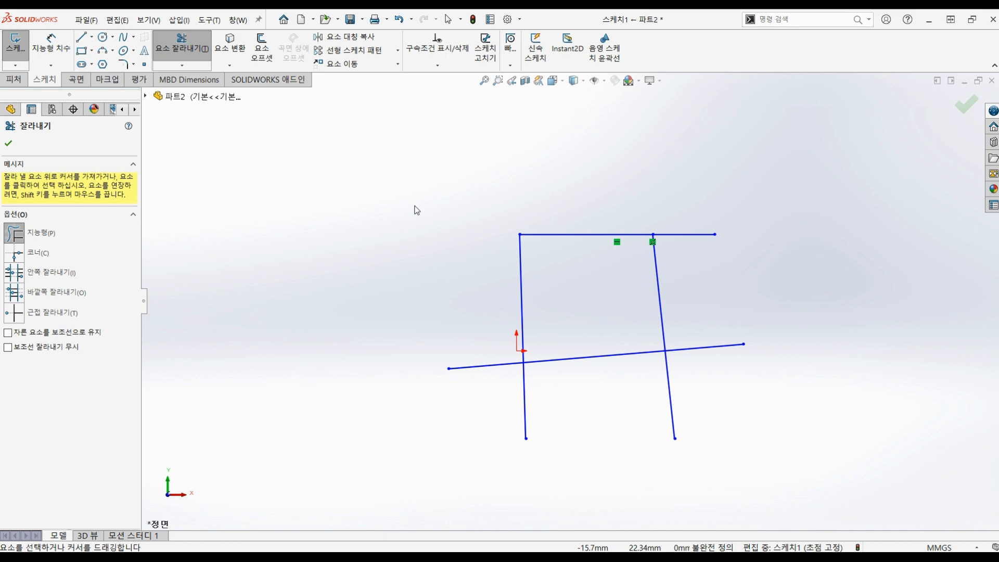
pyautogui.hotkey('ctrl', 'z')
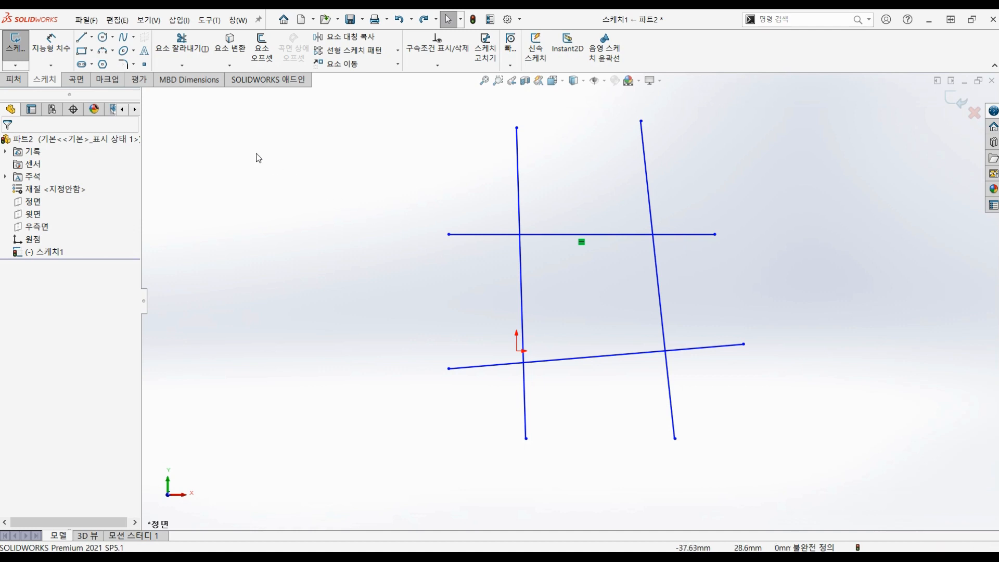
# Step: Trim the upper horizontal line and the left upright line to a shared corner with the Corner option of Trim Entities
pyautogui.click(188, 52)
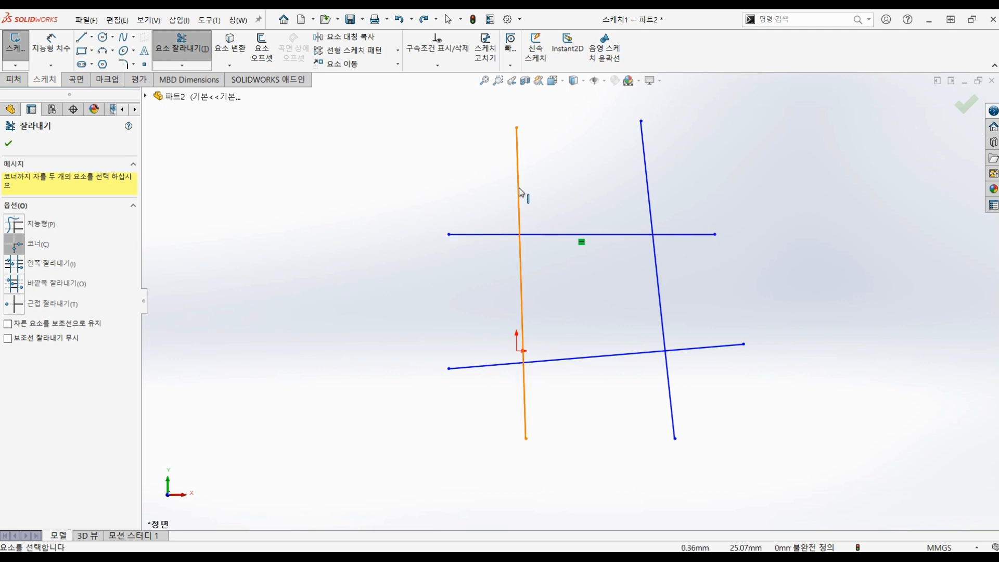
pyautogui.press('ctrl')
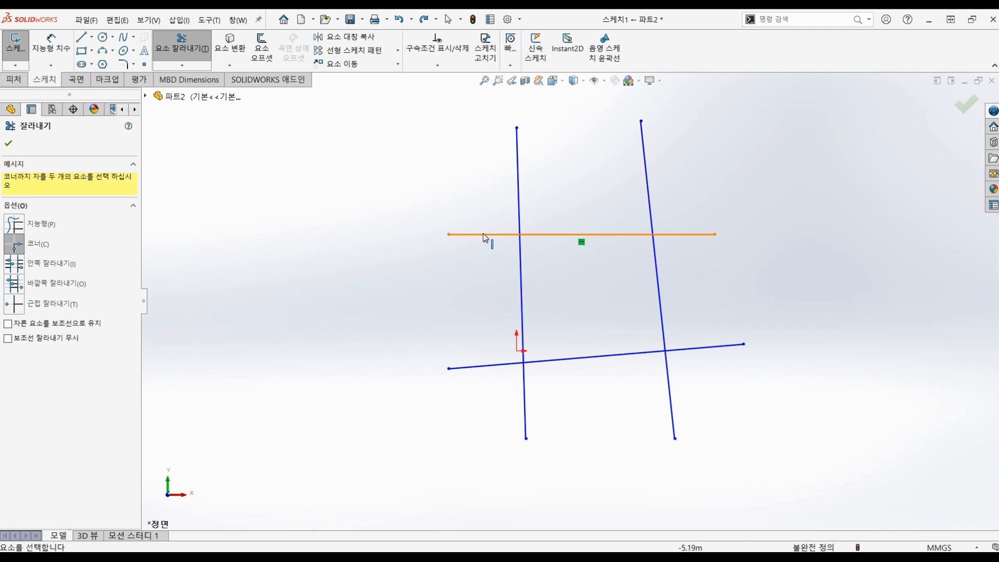
pyautogui.click(548, 236)
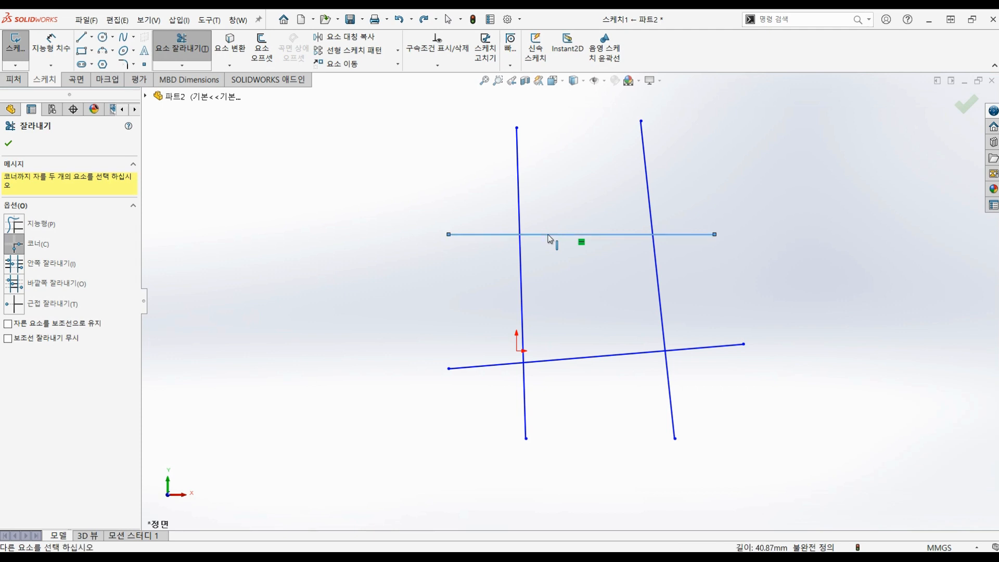
pyautogui.click(523, 262)
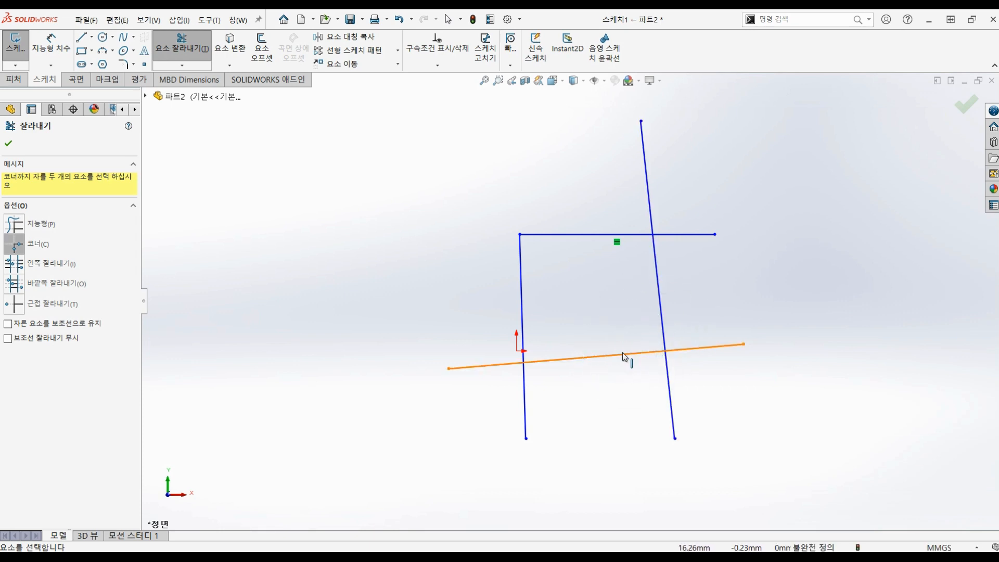
# Step: Corner-trim the slanted and right upright lines, keeping their outer portions, and undo both corner trims
pyautogui.click(660, 301)
pyautogui.click(704, 352)
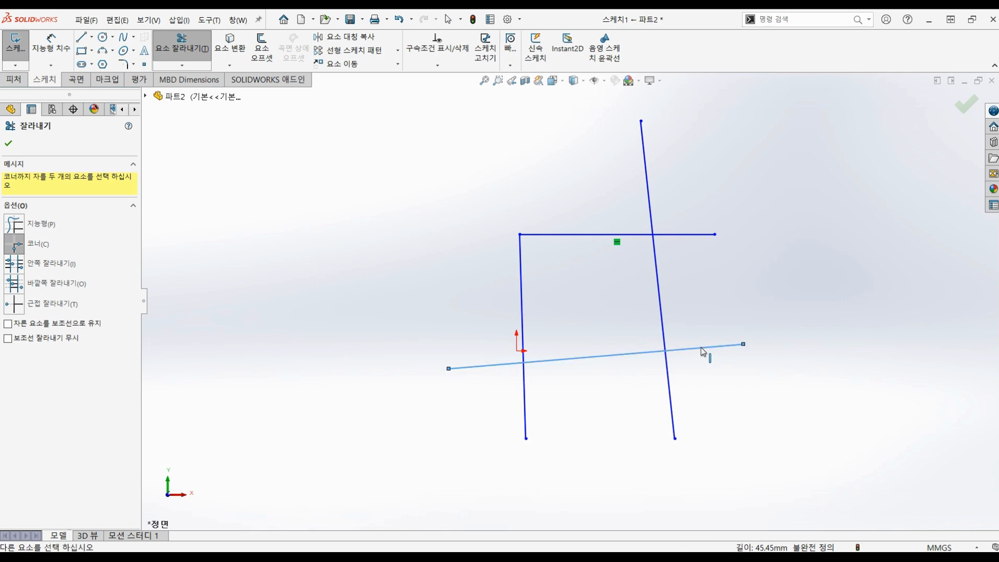
pyautogui.click(670, 383)
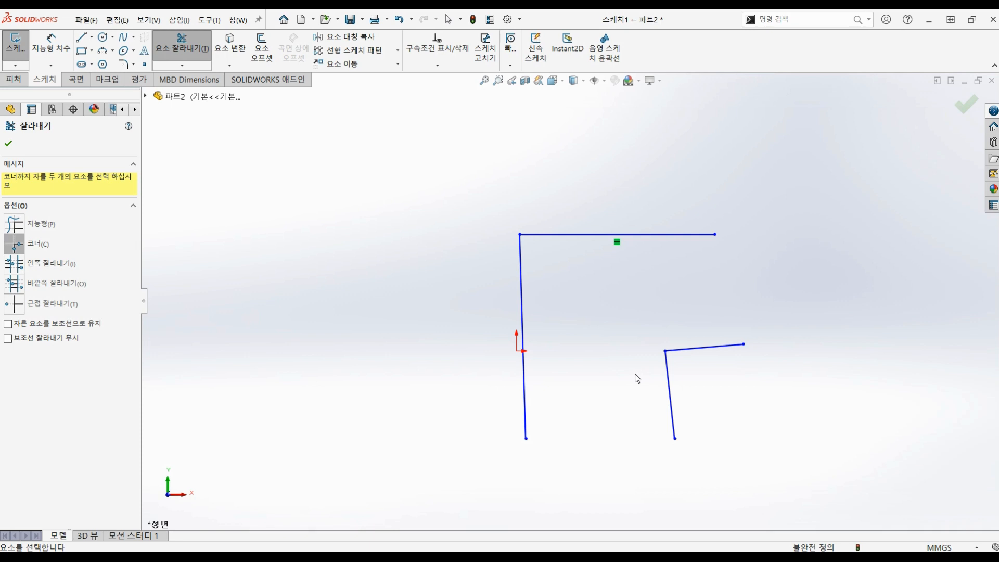
pyautogui.hotkey('ctrl', 'z')
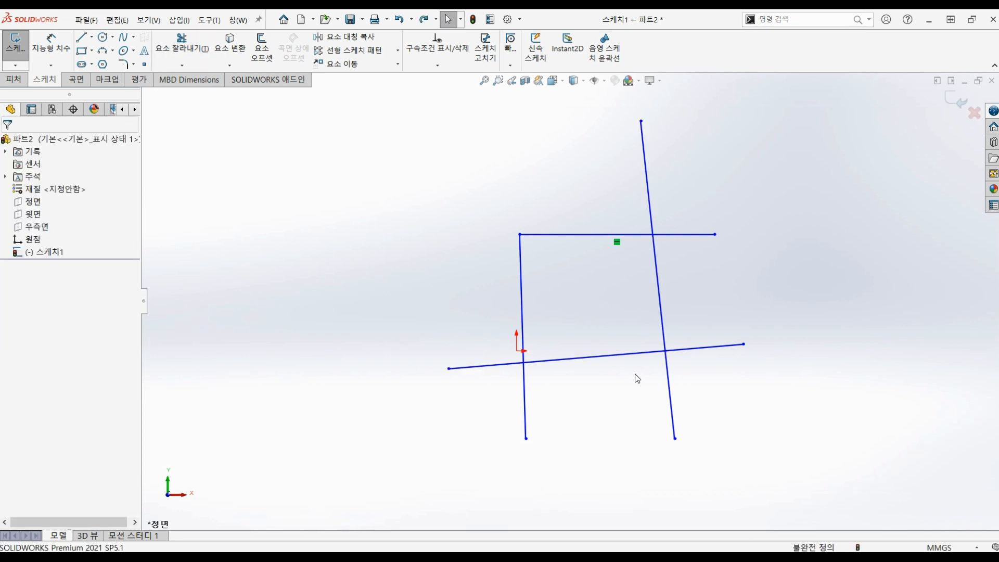
pyautogui.hotkey('ctrl', 'z')
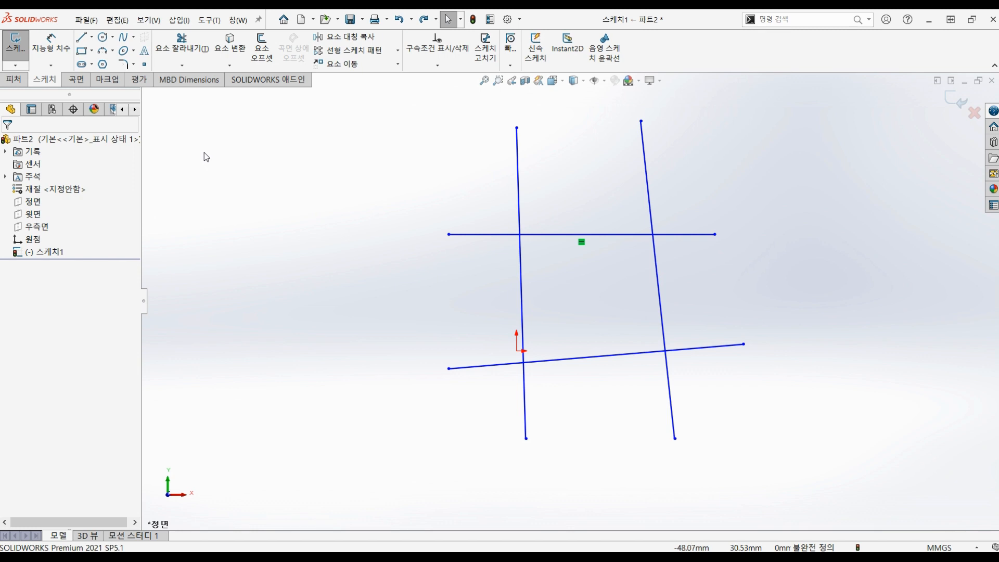
# Step: Remove the portions of both crosswise lines between the two upright boundary lines with Trim Away Inside, and undo both trims
pyautogui.click(183, 54)
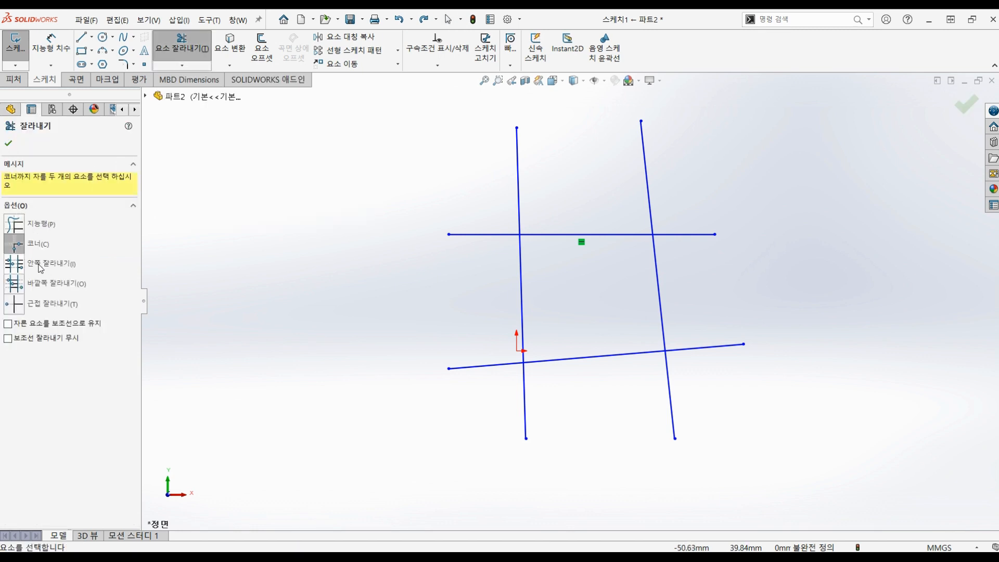
pyautogui.click(15, 264)
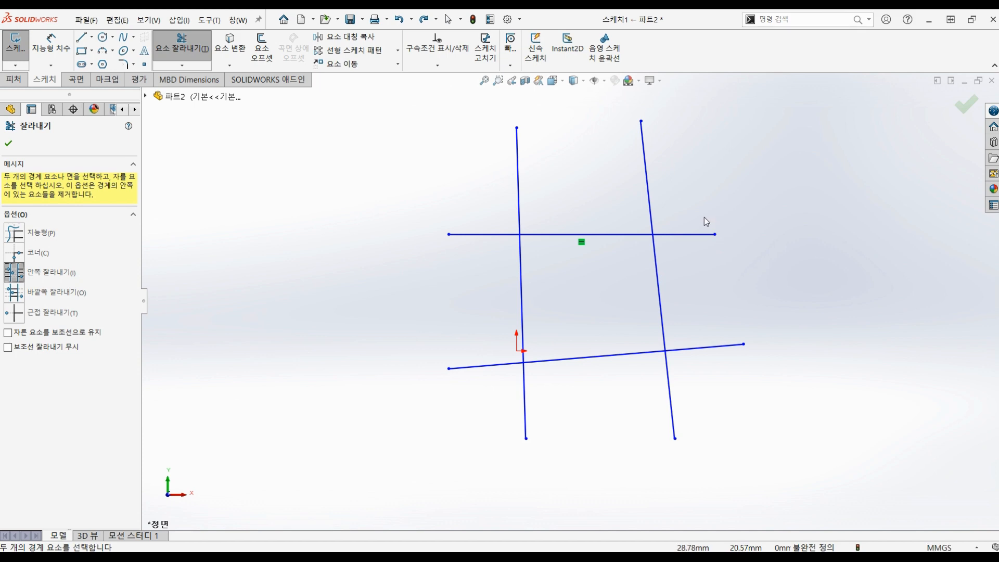
pyautogui.click(519, 185)
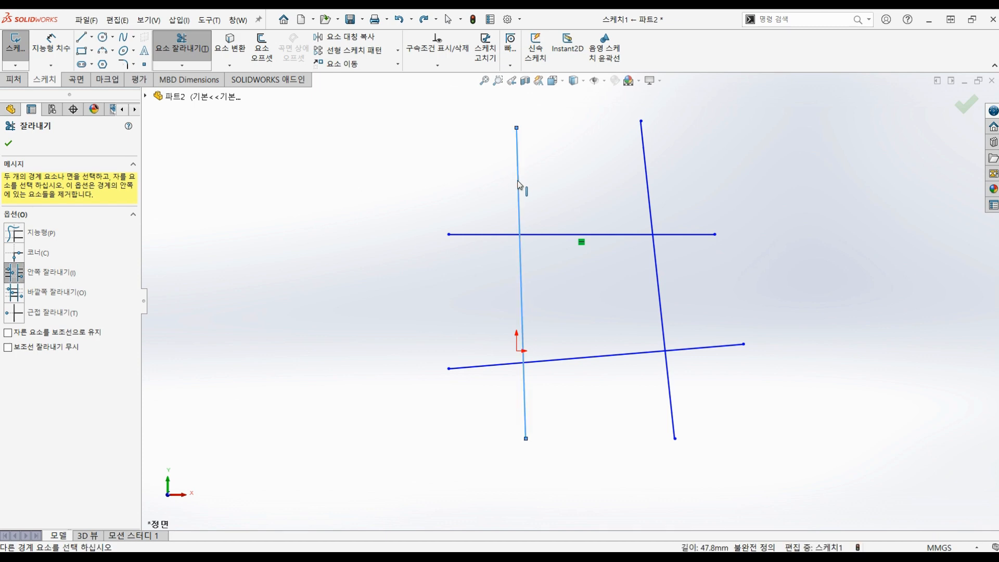
pyautogui.click(650, 188)
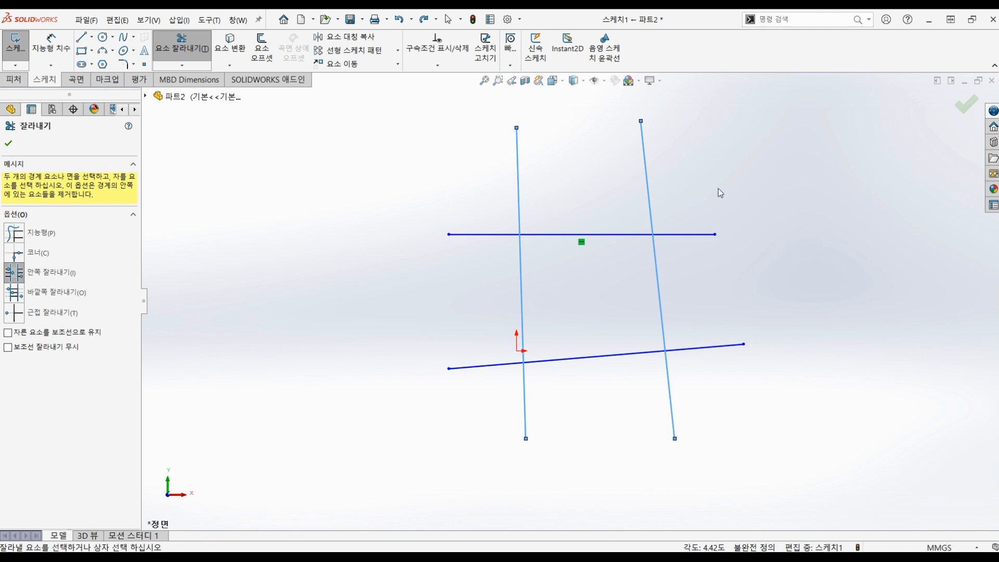
pyautogui.click(689, 236)
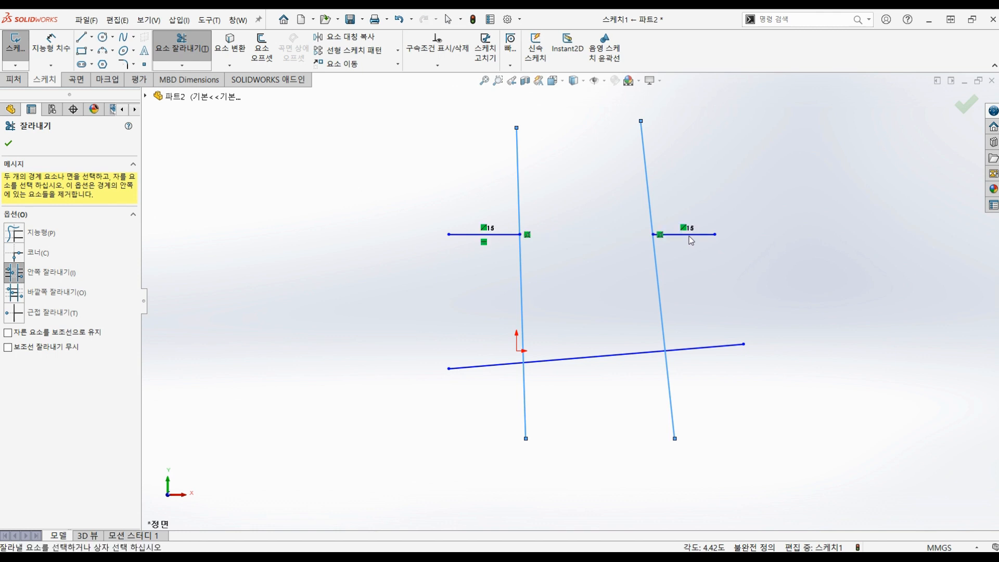
pyautogui.click(617, 358)
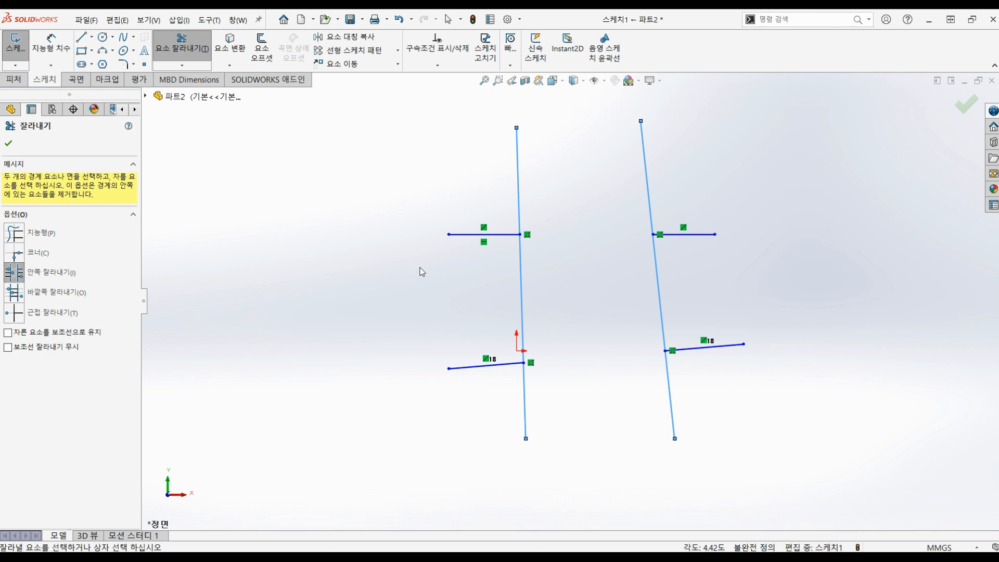
pyautogui.hotkey('ctrl', 'z')
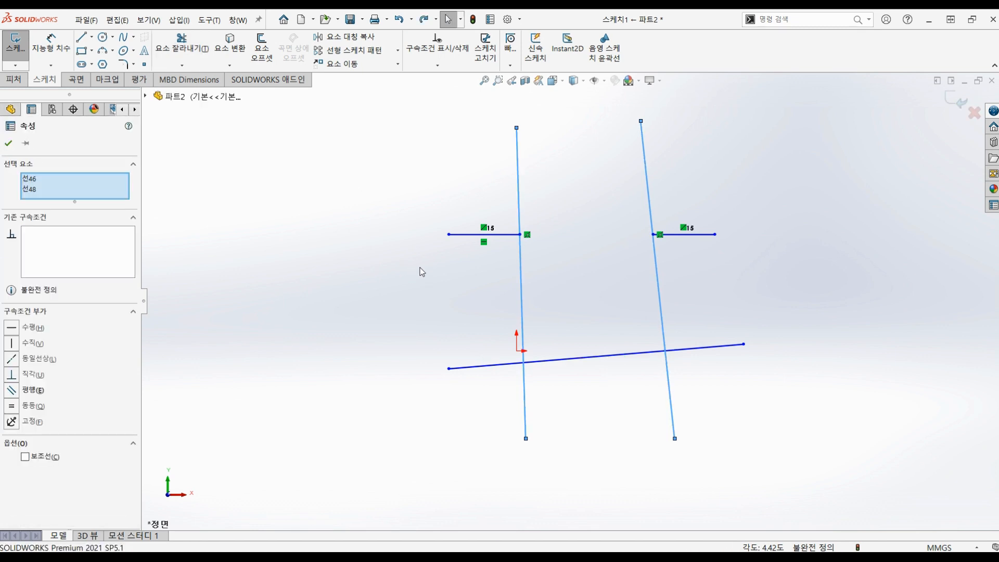
pyautogui.hotkey('ctrl', 'z')
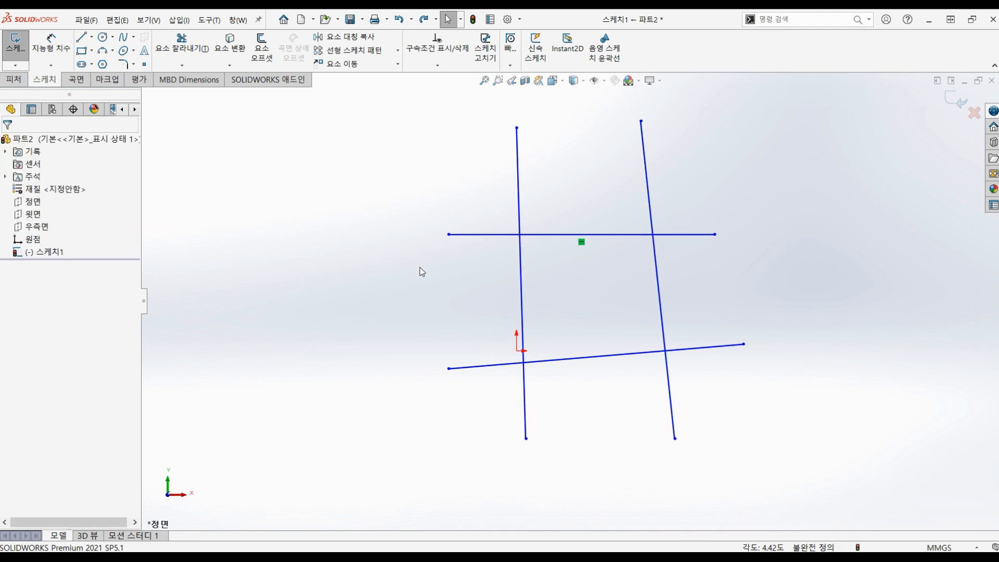
# Step: Trim both upright lines to the portions between the two crosswise boundary lines with Trim Away Outside, and undo both trims
pyautogui.click(192, 40)
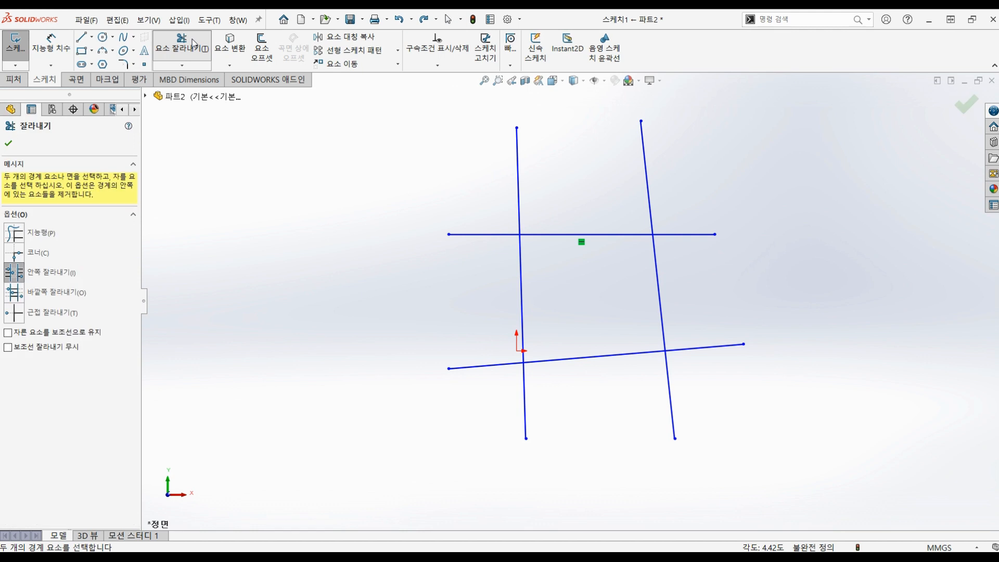
pyautogui.click(18, 298)
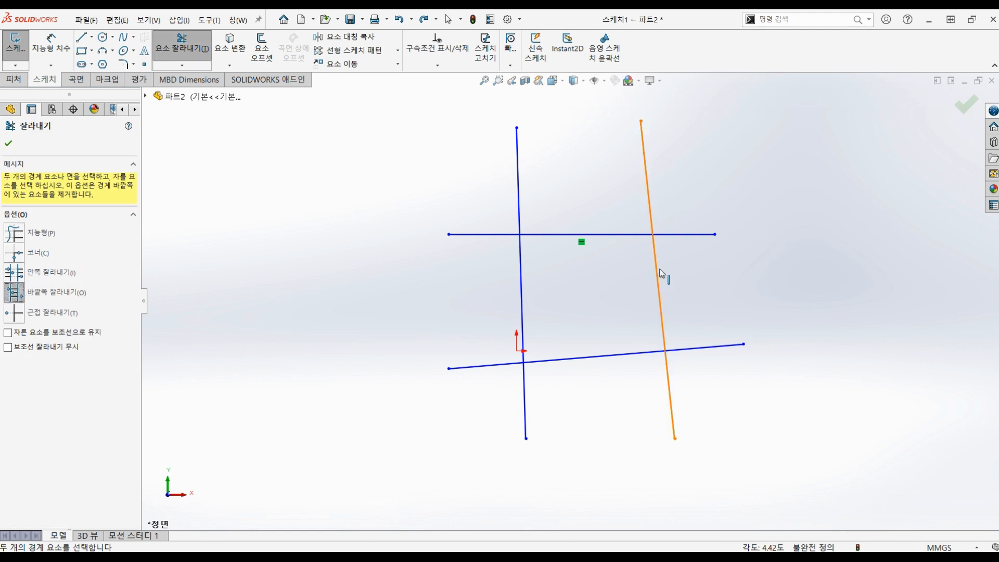
pyautogui.click(620, 234)
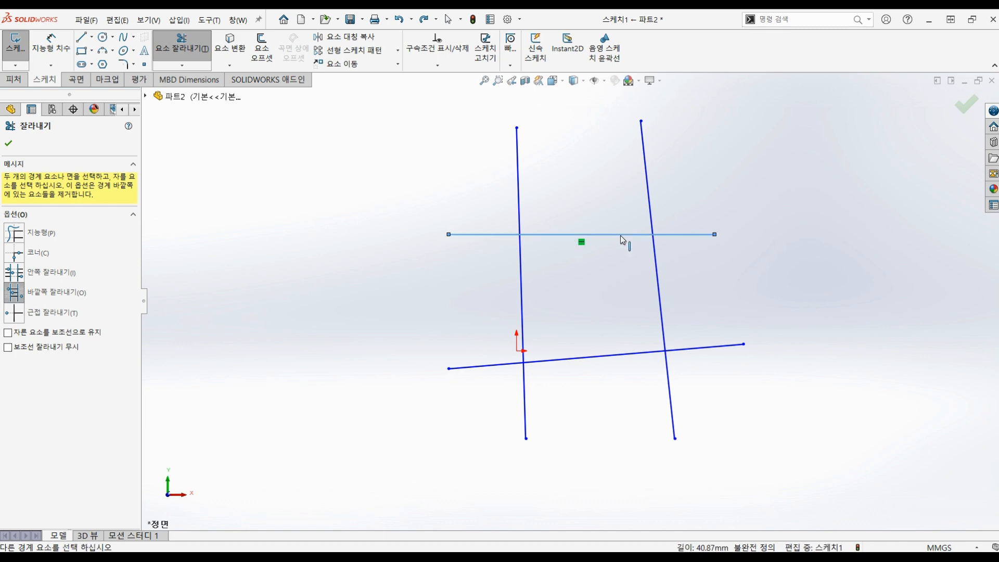
pyautogui.click(641, 355)
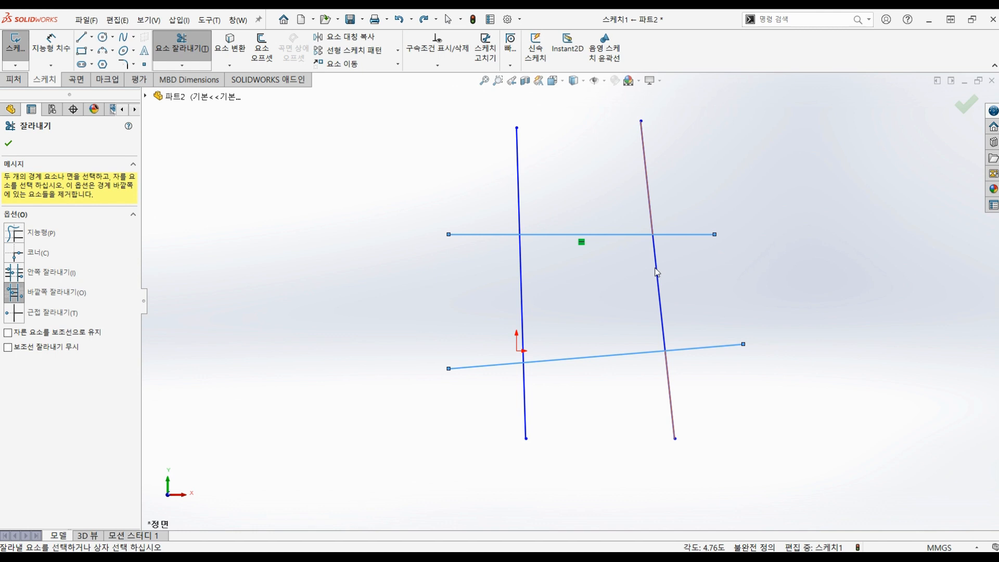
pyautogui.click(657, 271)
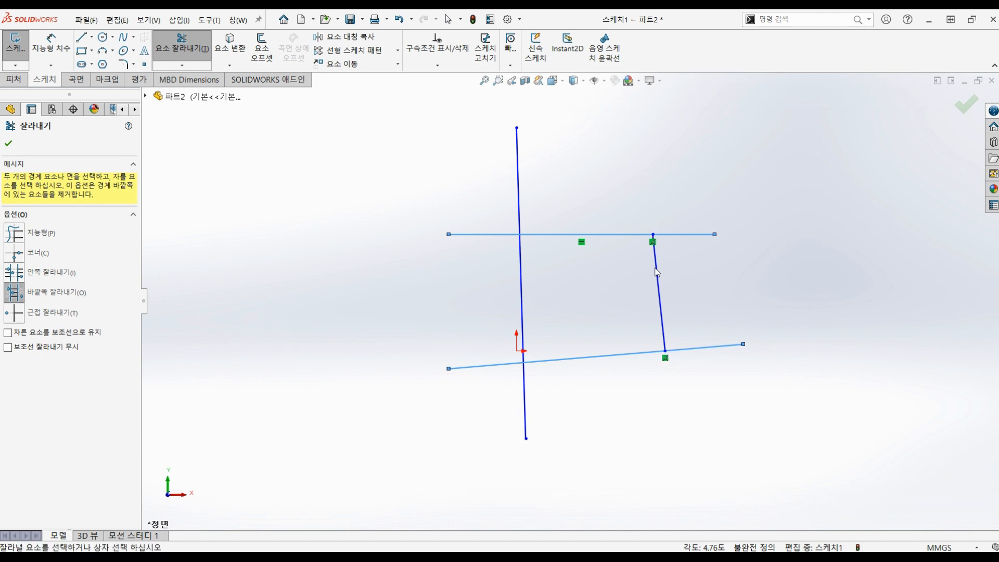
pyautogui.click(520, 167)
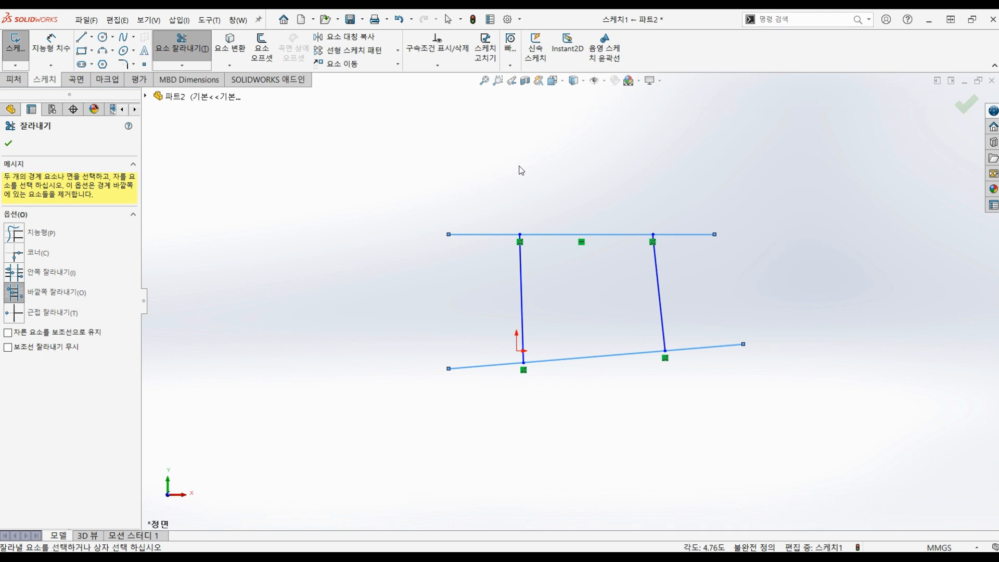
pyautogui.hotkey('ctrl', 'z')
pyautogui.hotkey('ctrl', 'z')
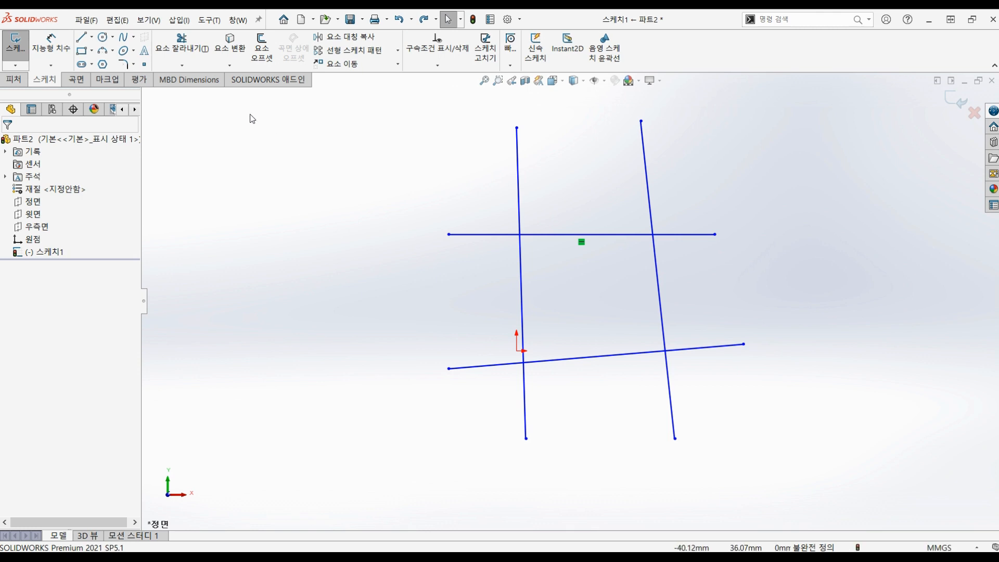
# Step: With Trim to Closest, remove the right upright line's upper and middle portions and the left upright line's middle portion
pyautogui.click(192, 52)
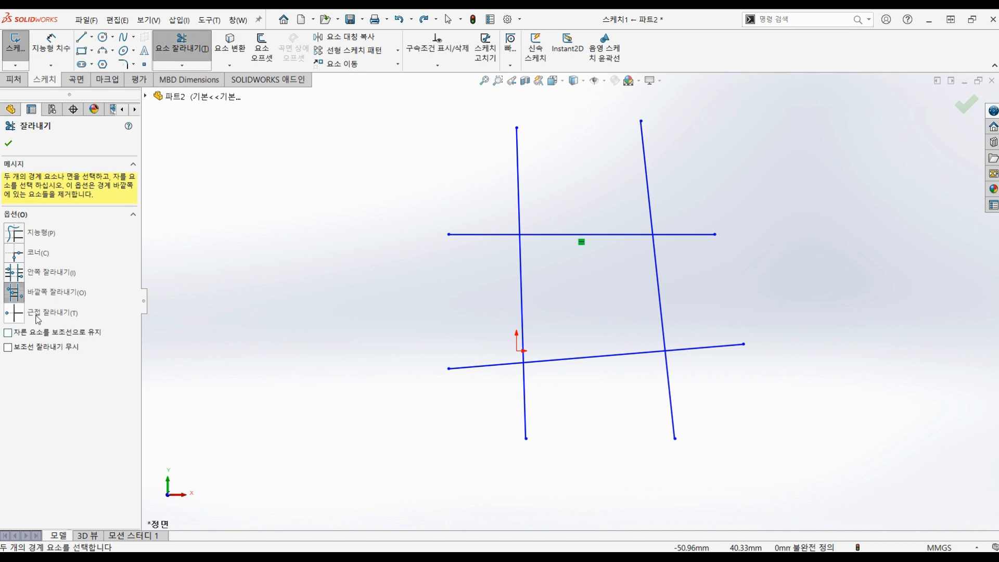
pyautogui.click(18, 317)
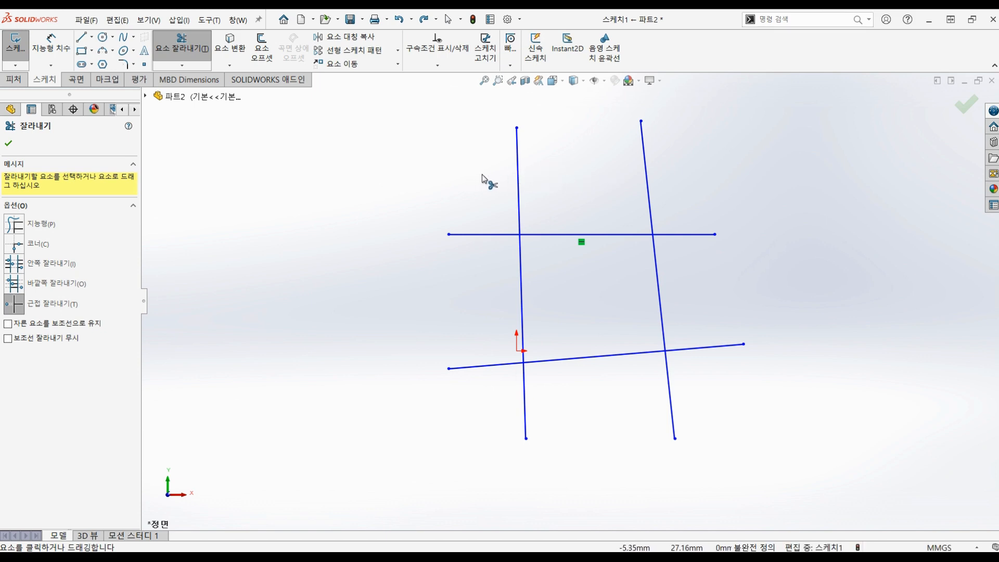
pyautogui.click(646, 172)
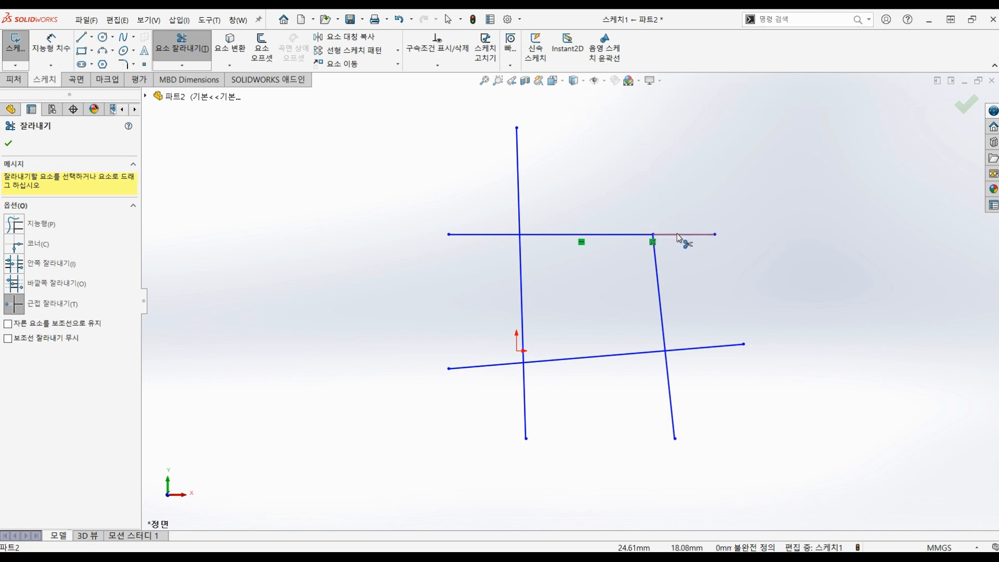
pyautogui.click(660, 315)
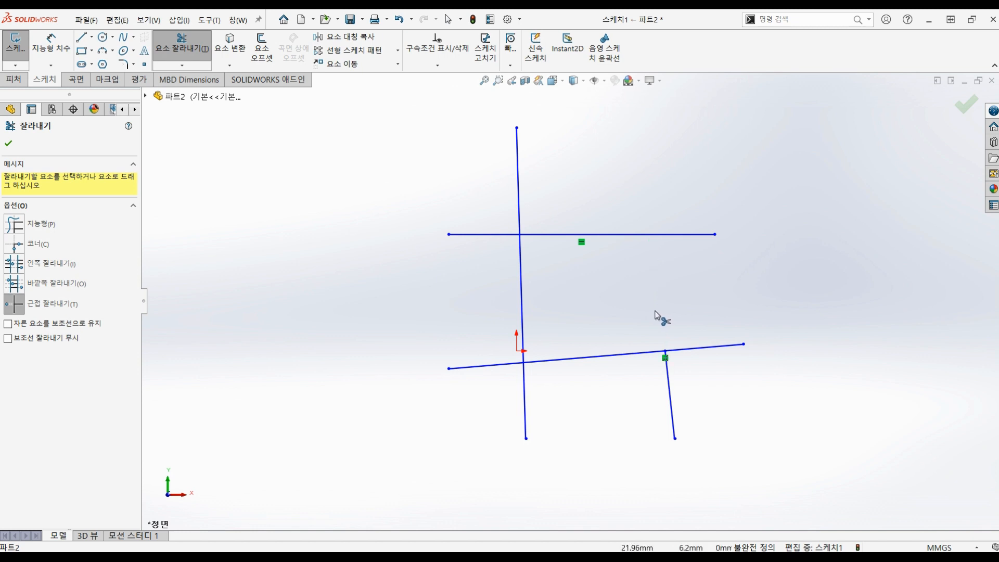
pyautogui.click(522, 300)
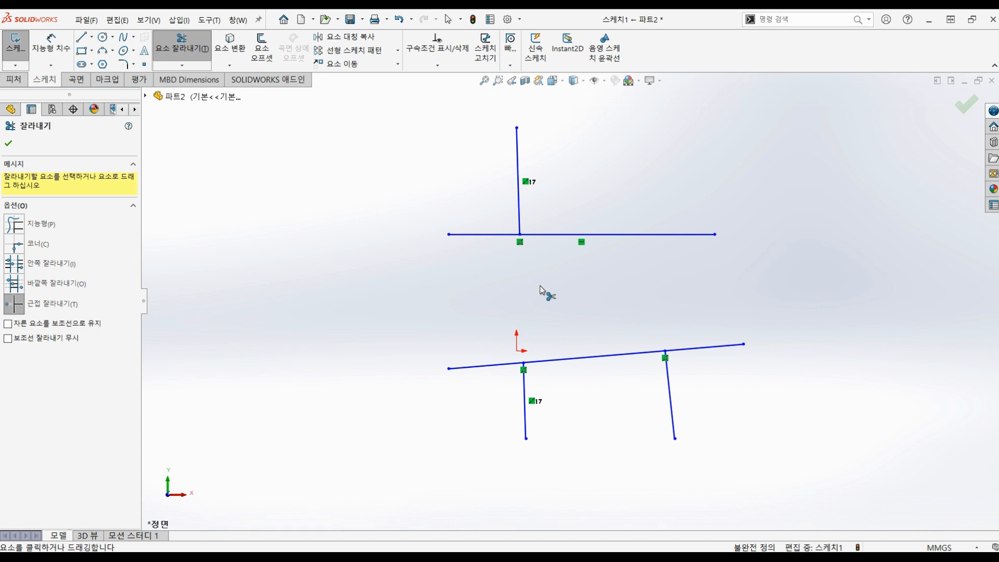
pyautogui.press('Escape')
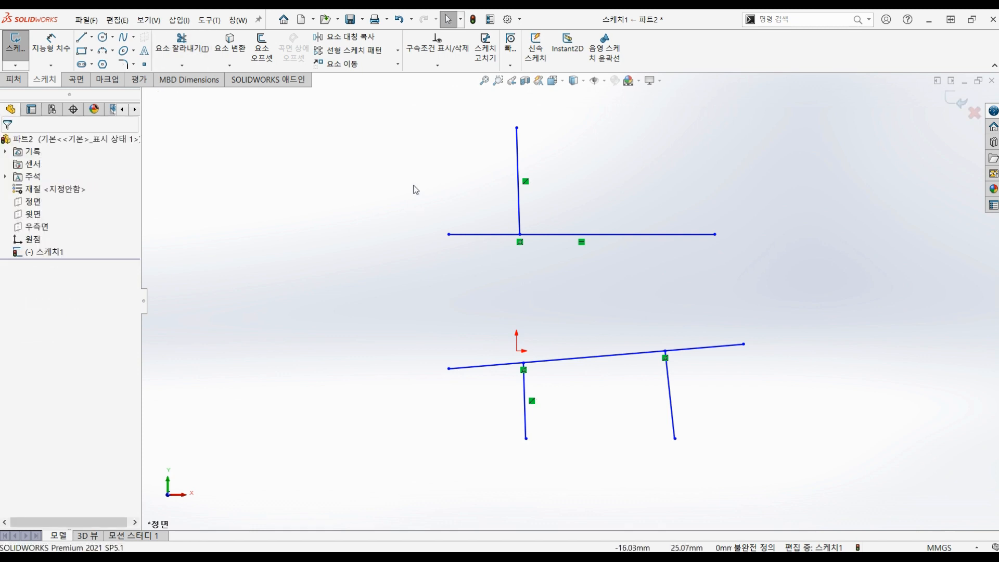
# Step: Delete all remaining lines from the sketch
pyautogui.moveTo(415, 121)
pyautogui.mouseDown()
pyautogui.moveTo(808, 379)
pyautogui.moveTo(896, 497)
pyautogui.mouseUp()
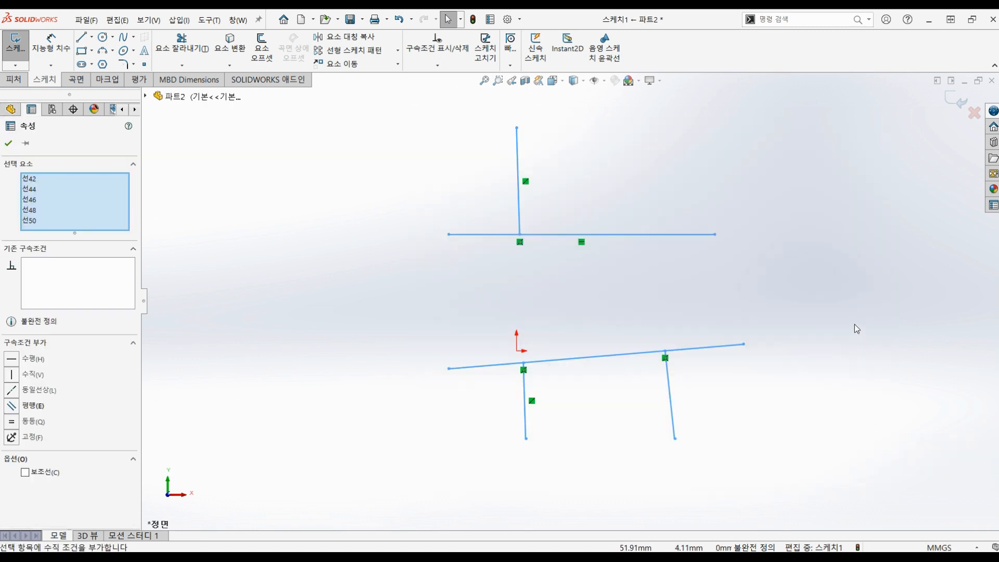
pyautogui.press('Delete')
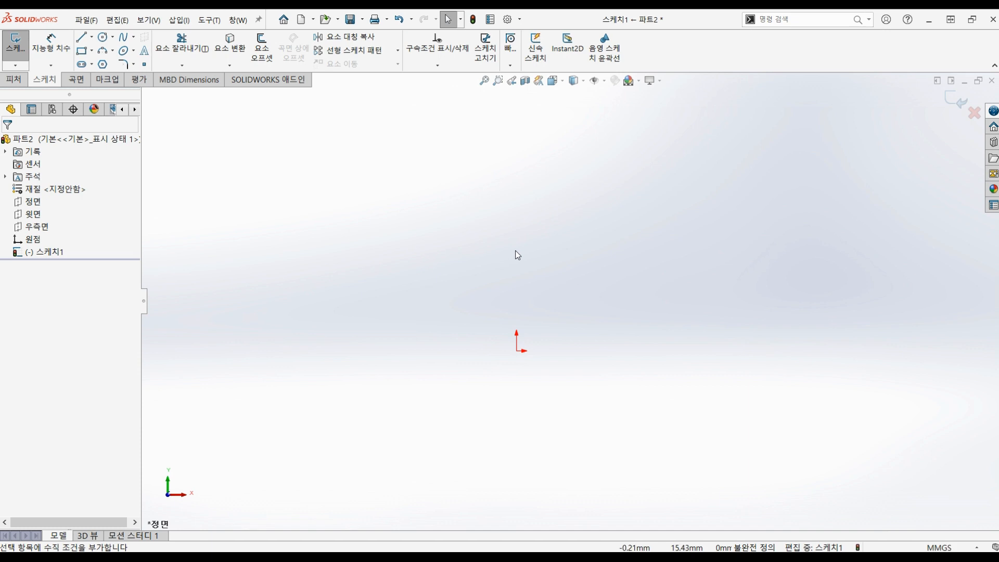
pyautogui.click(177, 66)
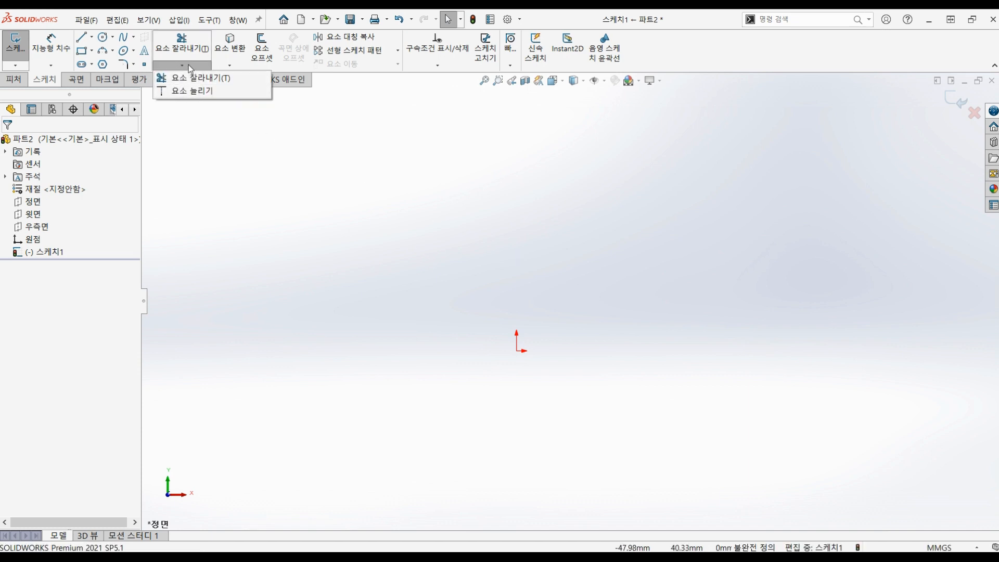
pyautogui.click(195, 97)
pyautogui.click(462, 266)
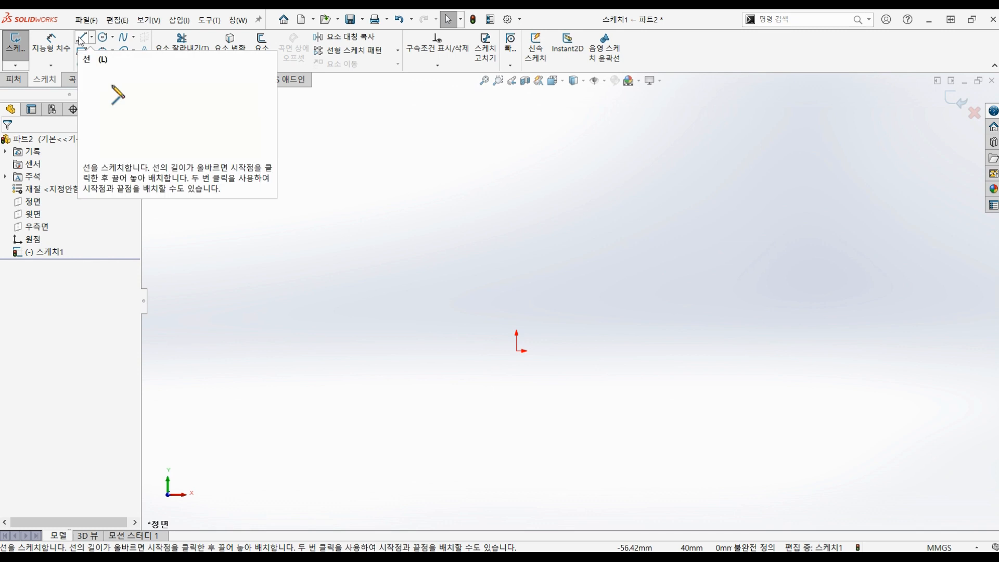
# Step: Sketch a long, nearly horizontal line above the origin and a separate short slanted line well above its left part
pyautogui.click(81, 38)
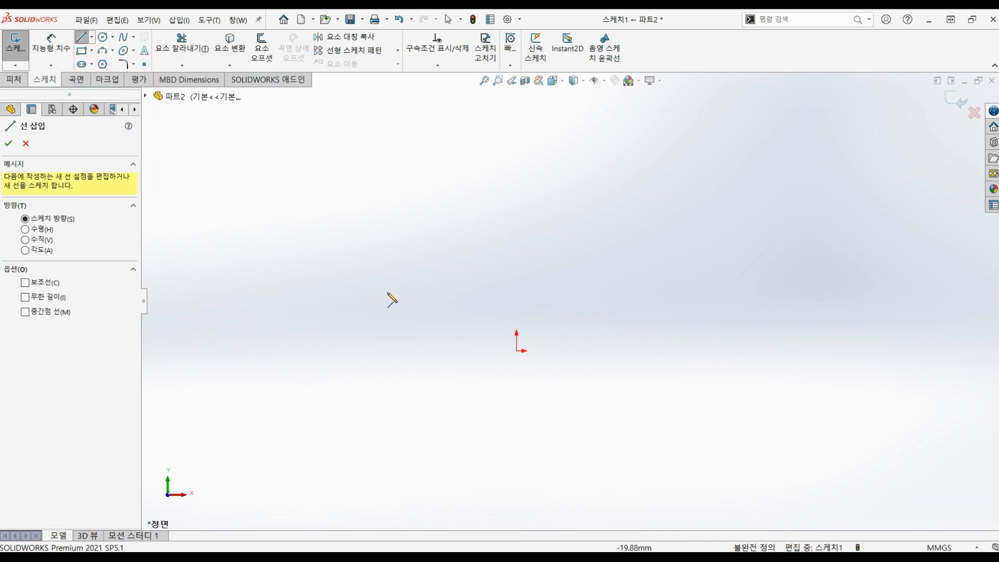
pyautogui.moveTo(388, 293); pyautogui.dragTo(773, 286)
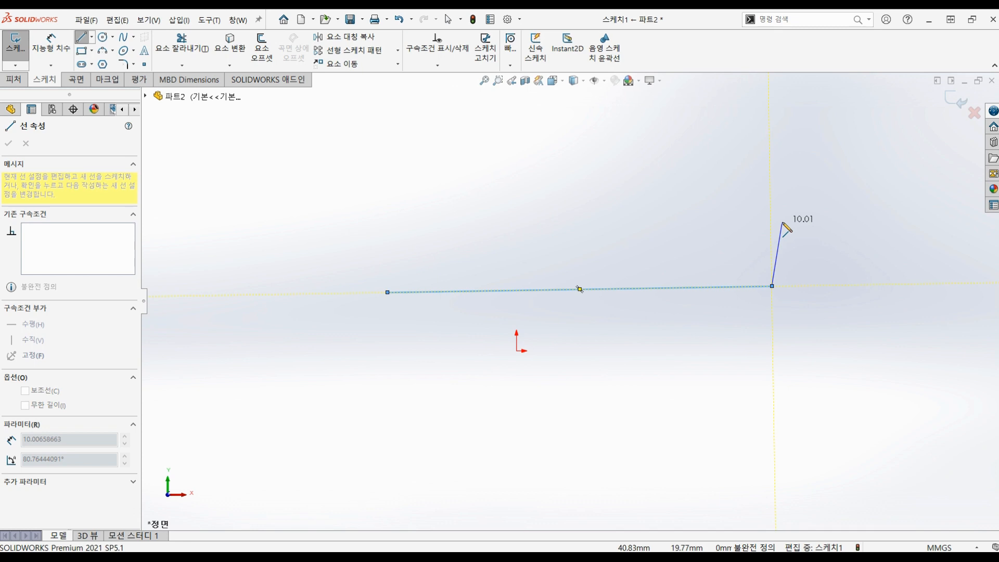
pyautogui.press('Escape')
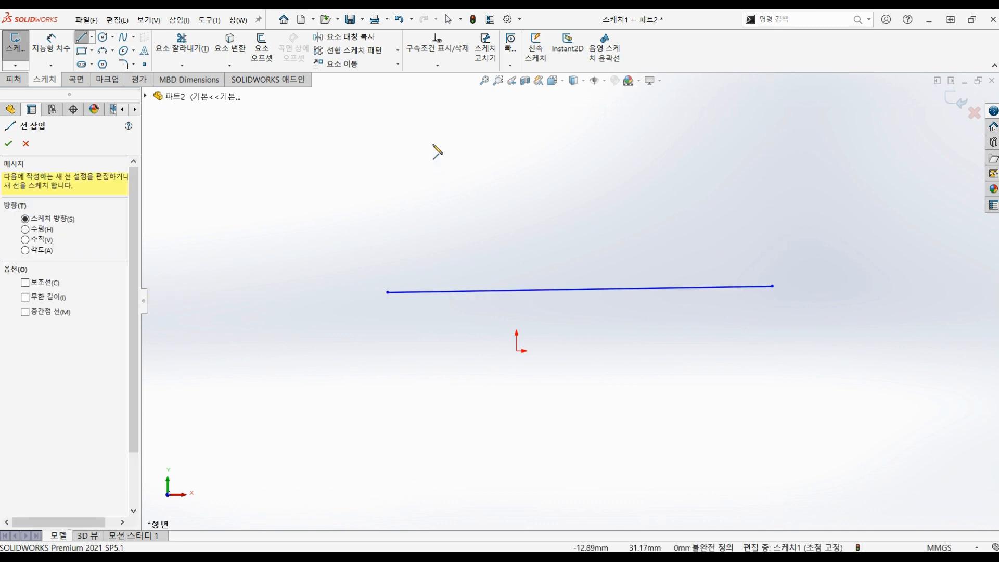
pyautogui.click(467, 117)
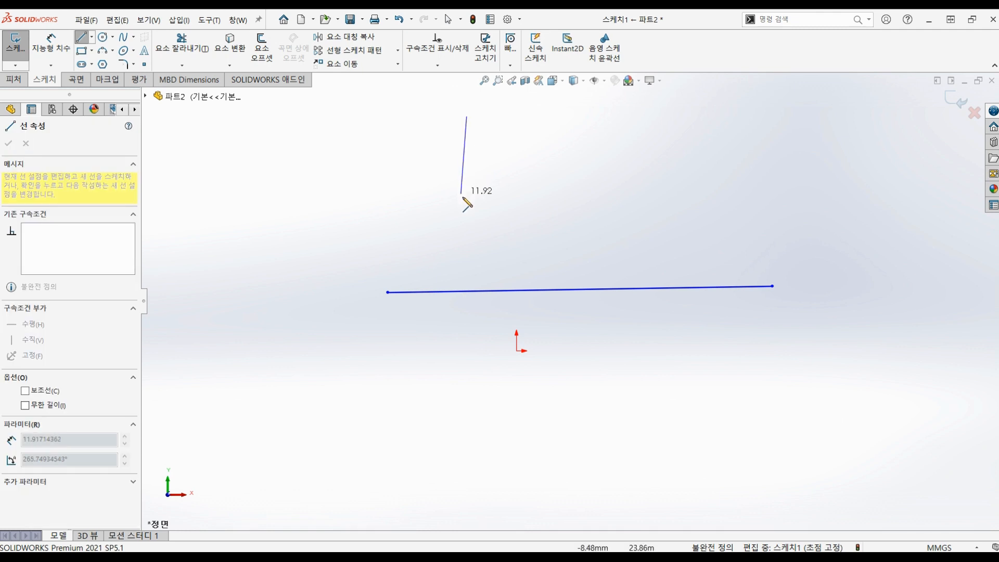
pyautogui.click(488, 189)
pyautogui.press('Escape')
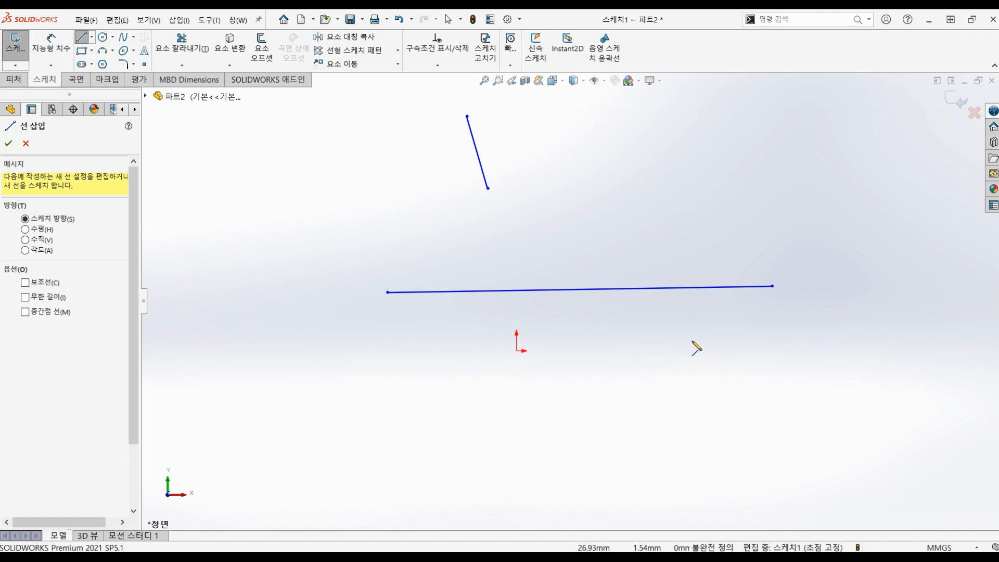
# Step: Sketch a shorter crosswise line between the two existing lines and a slanted line starting just below the long line
pyautogui.click(417, 204)
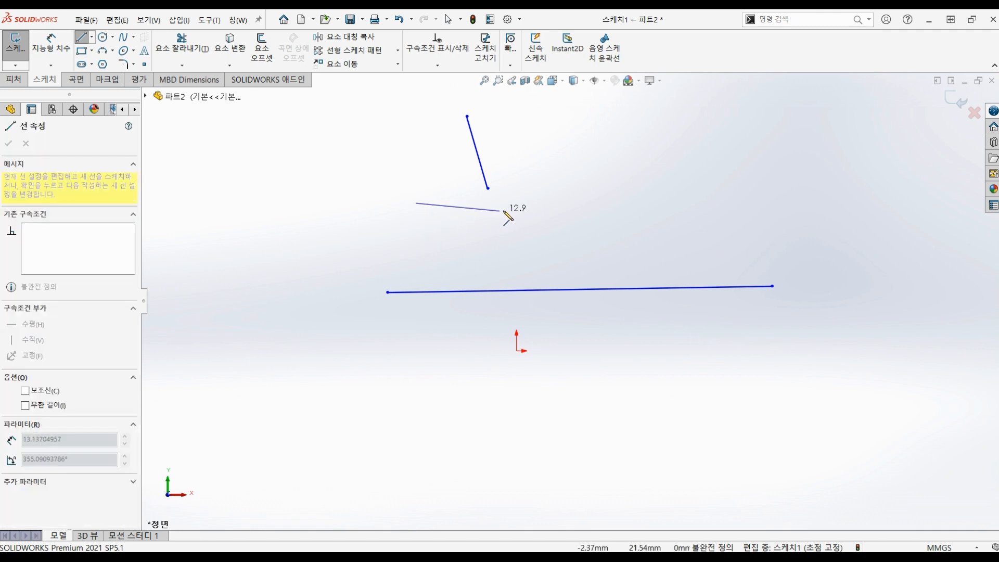
pyautogui.click(588, 209)
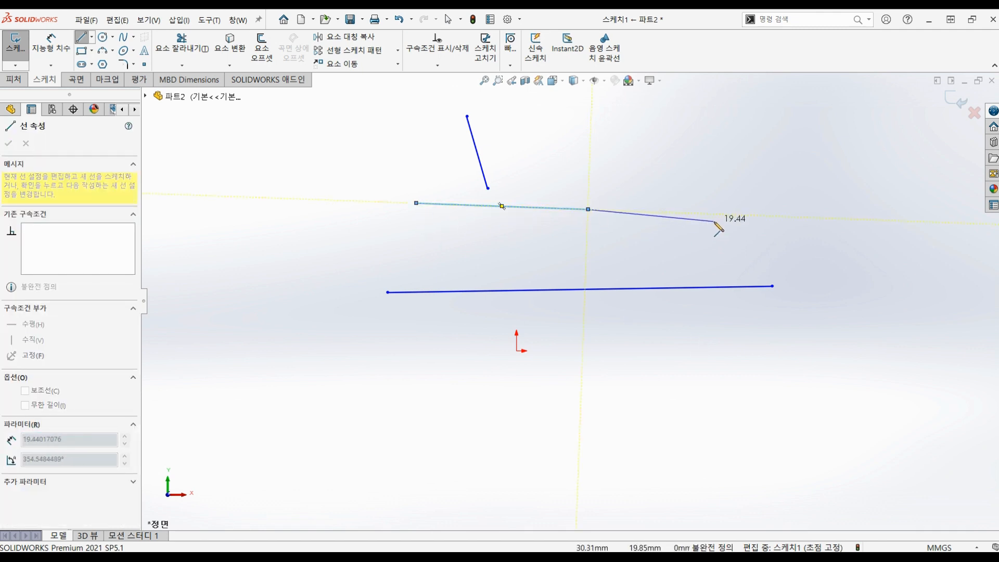
pyautogui.press('Escape')
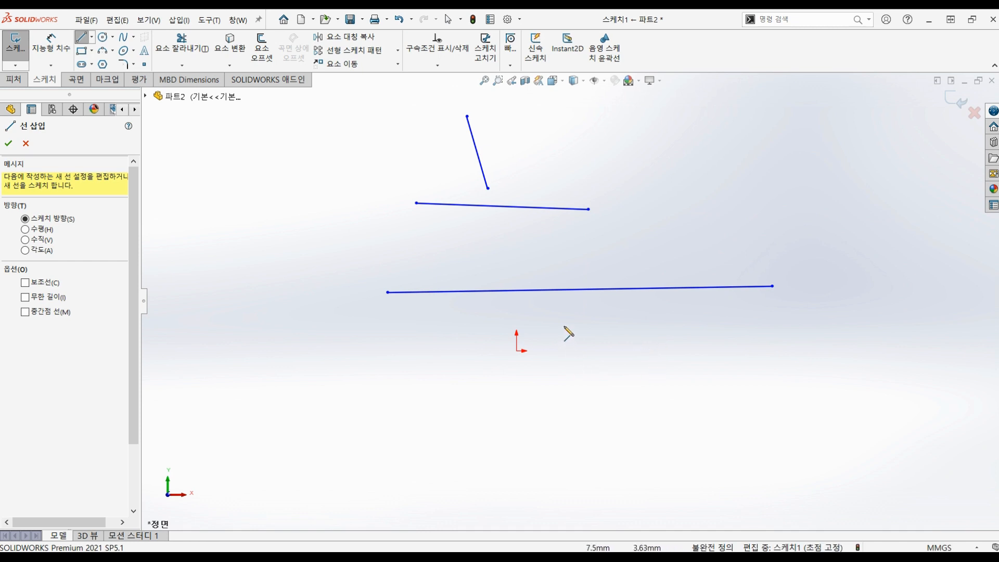
pyautogui.click(565, 309)
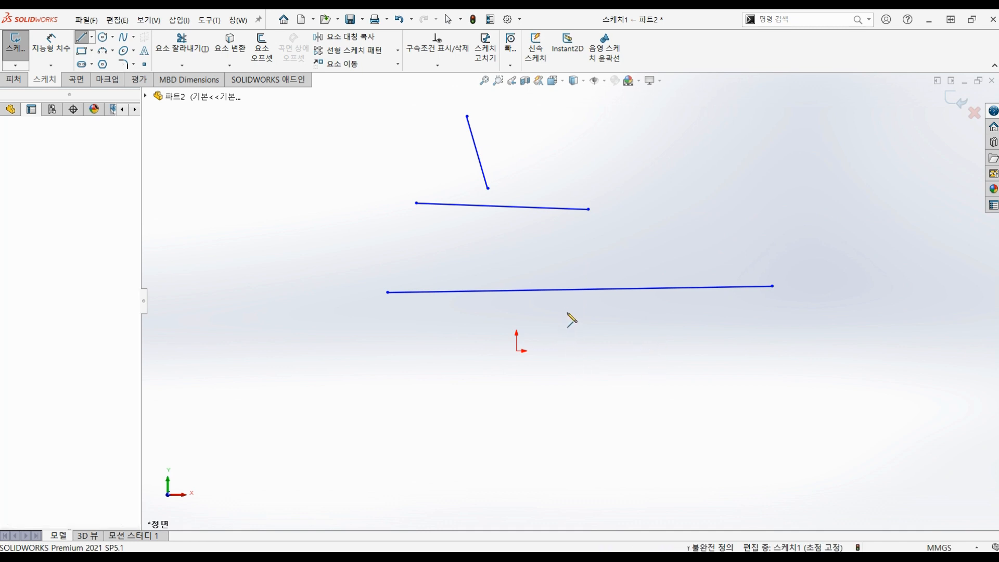
pyautogui.click(598, 446)
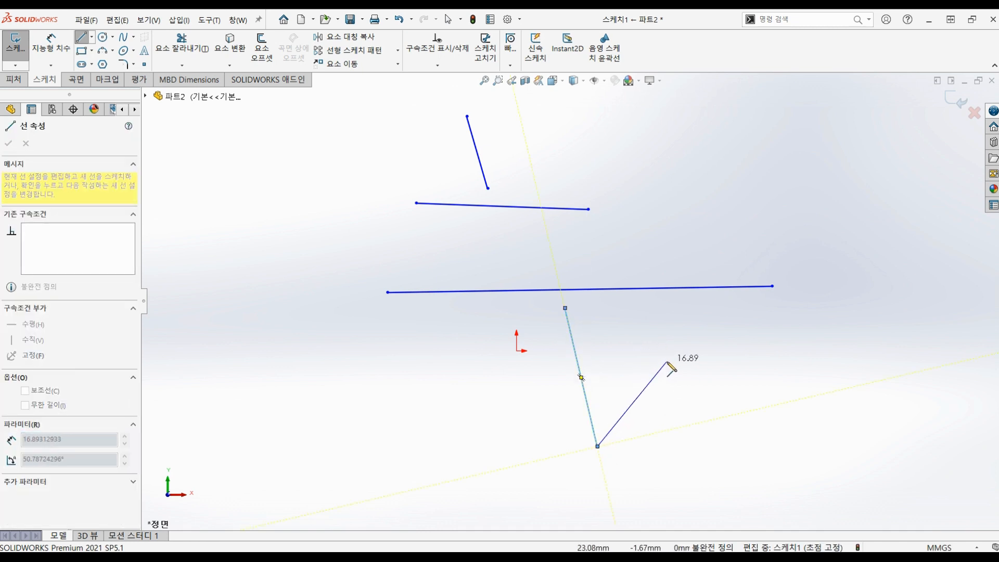
pyautogui.press('Escape')
pyautogui.press('Escape')
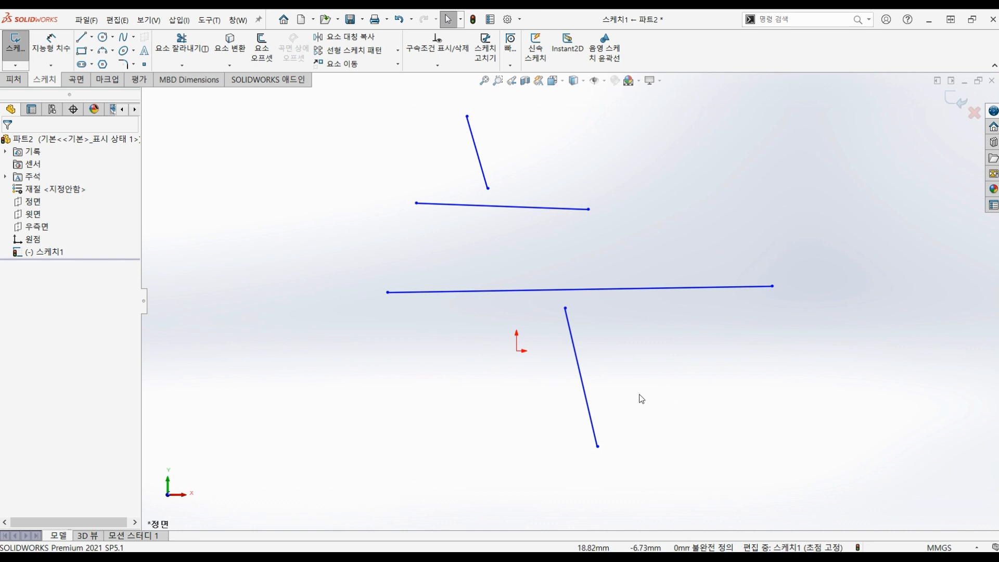
# Step: Use Extend Entities to lengthen the lower slanted line across the long line to the shorter crosswise line, and the upper slanted line down to it
pyautogui.click(183, 64)
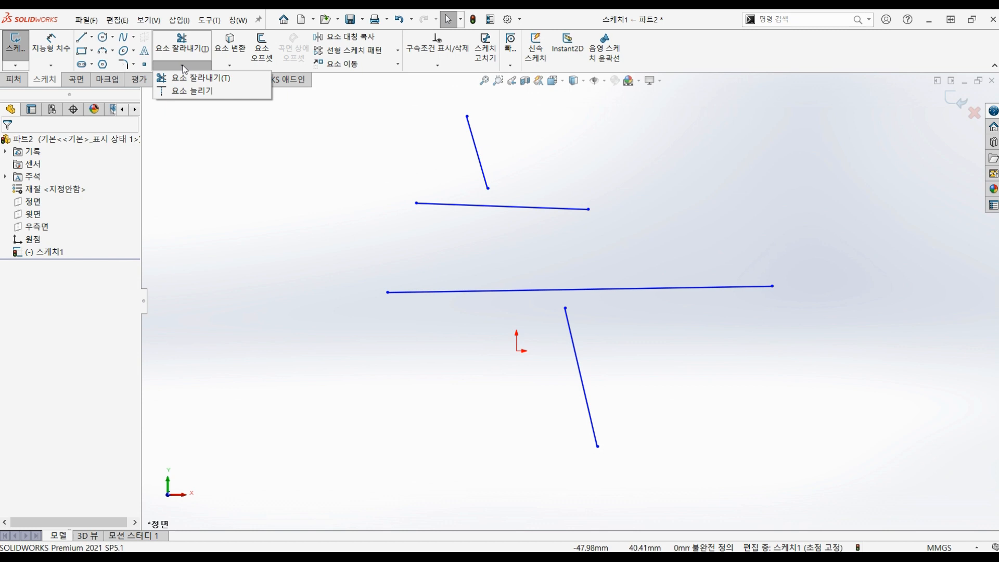
pyautogui.click(204, 90)
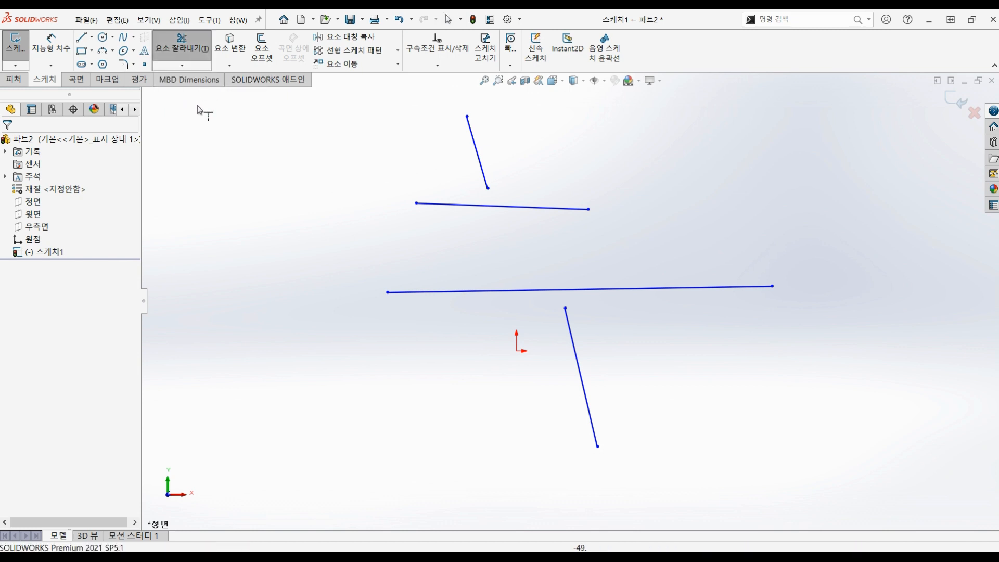
pyautogui.click(566, 316)
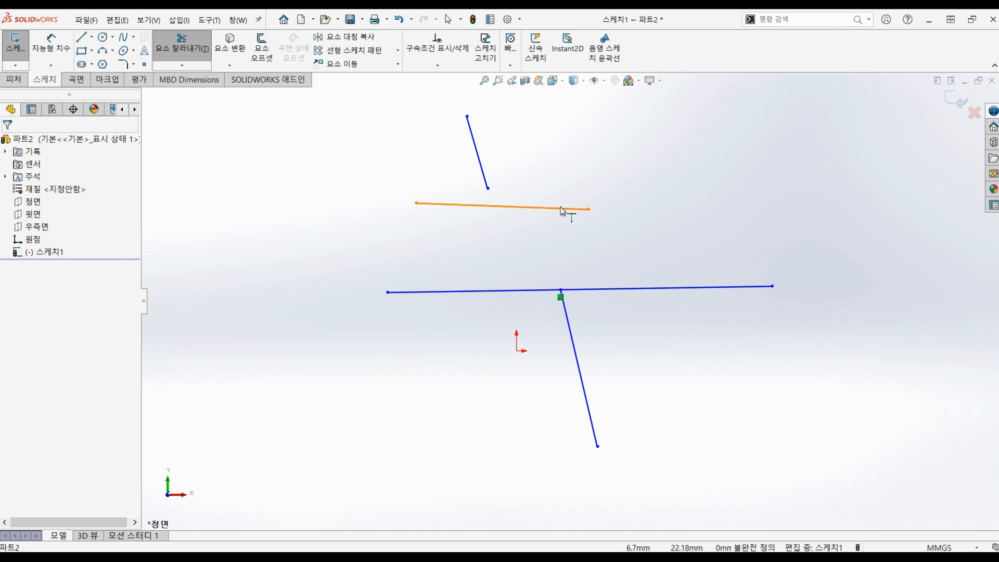
pyautogui.click(565, 309)
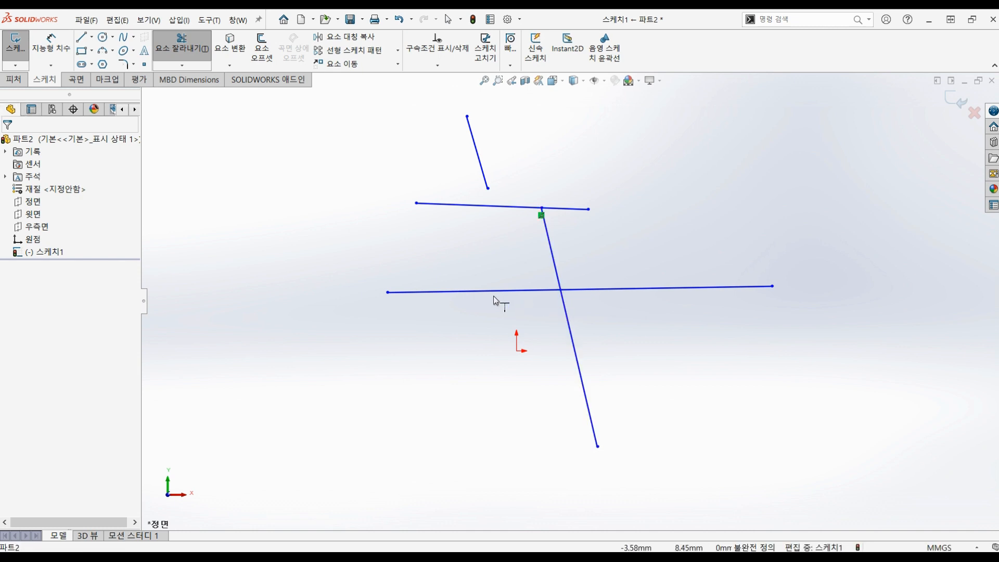
pyautogui.click(481, 166)
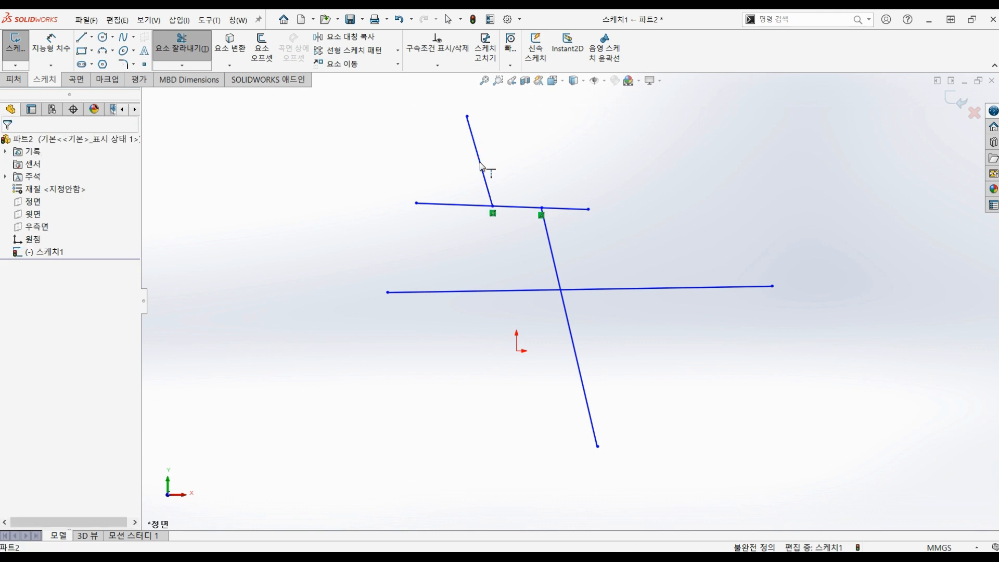